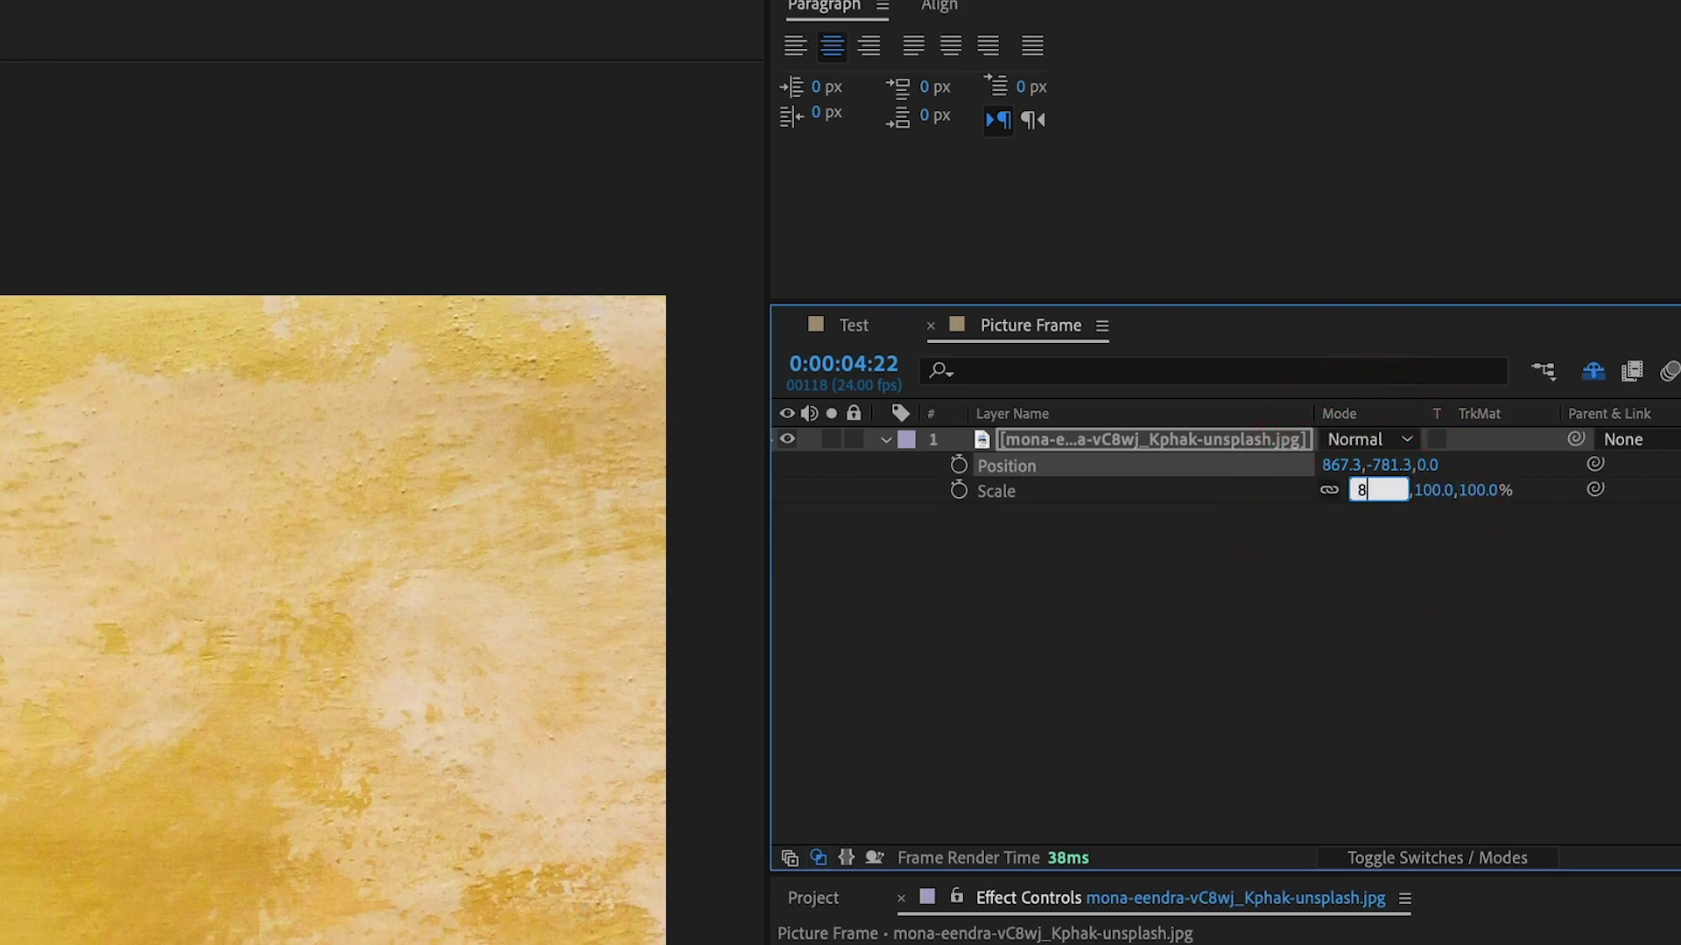
Scale the wall photo to 82% and tint it with a CC Toner Tritone, midtones #39534F
{"action": "type", "text": "0"}
{"action": "key", "text": "Return"}
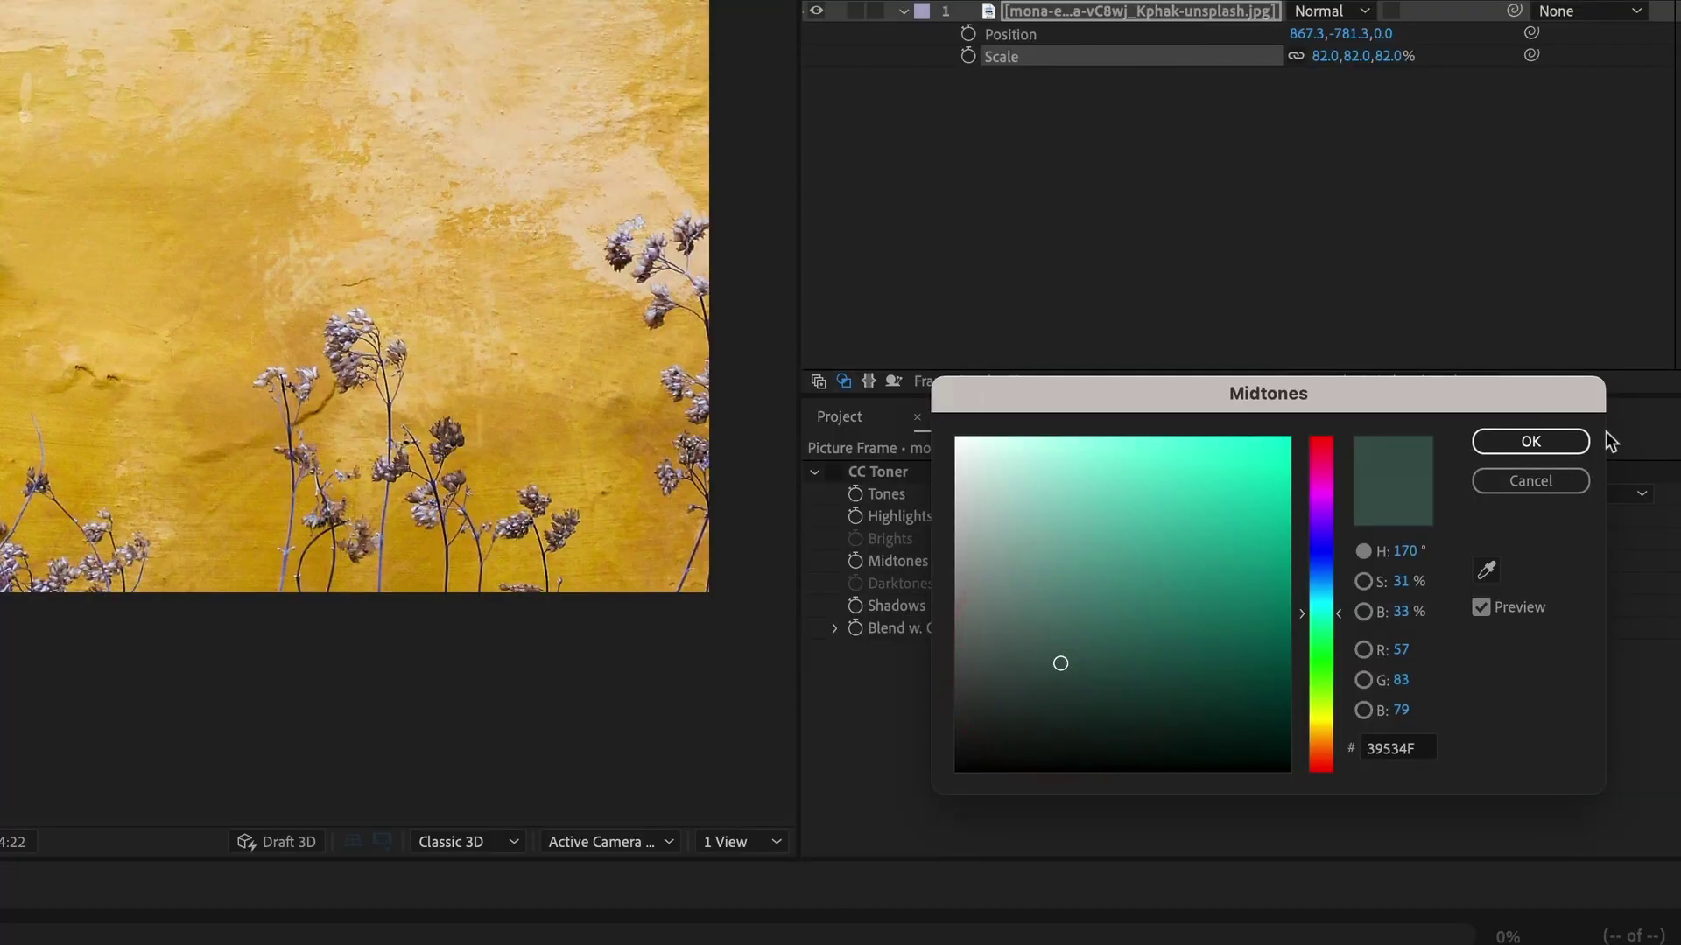
{"action": "left_click", "coordinate": [1537, 448]}
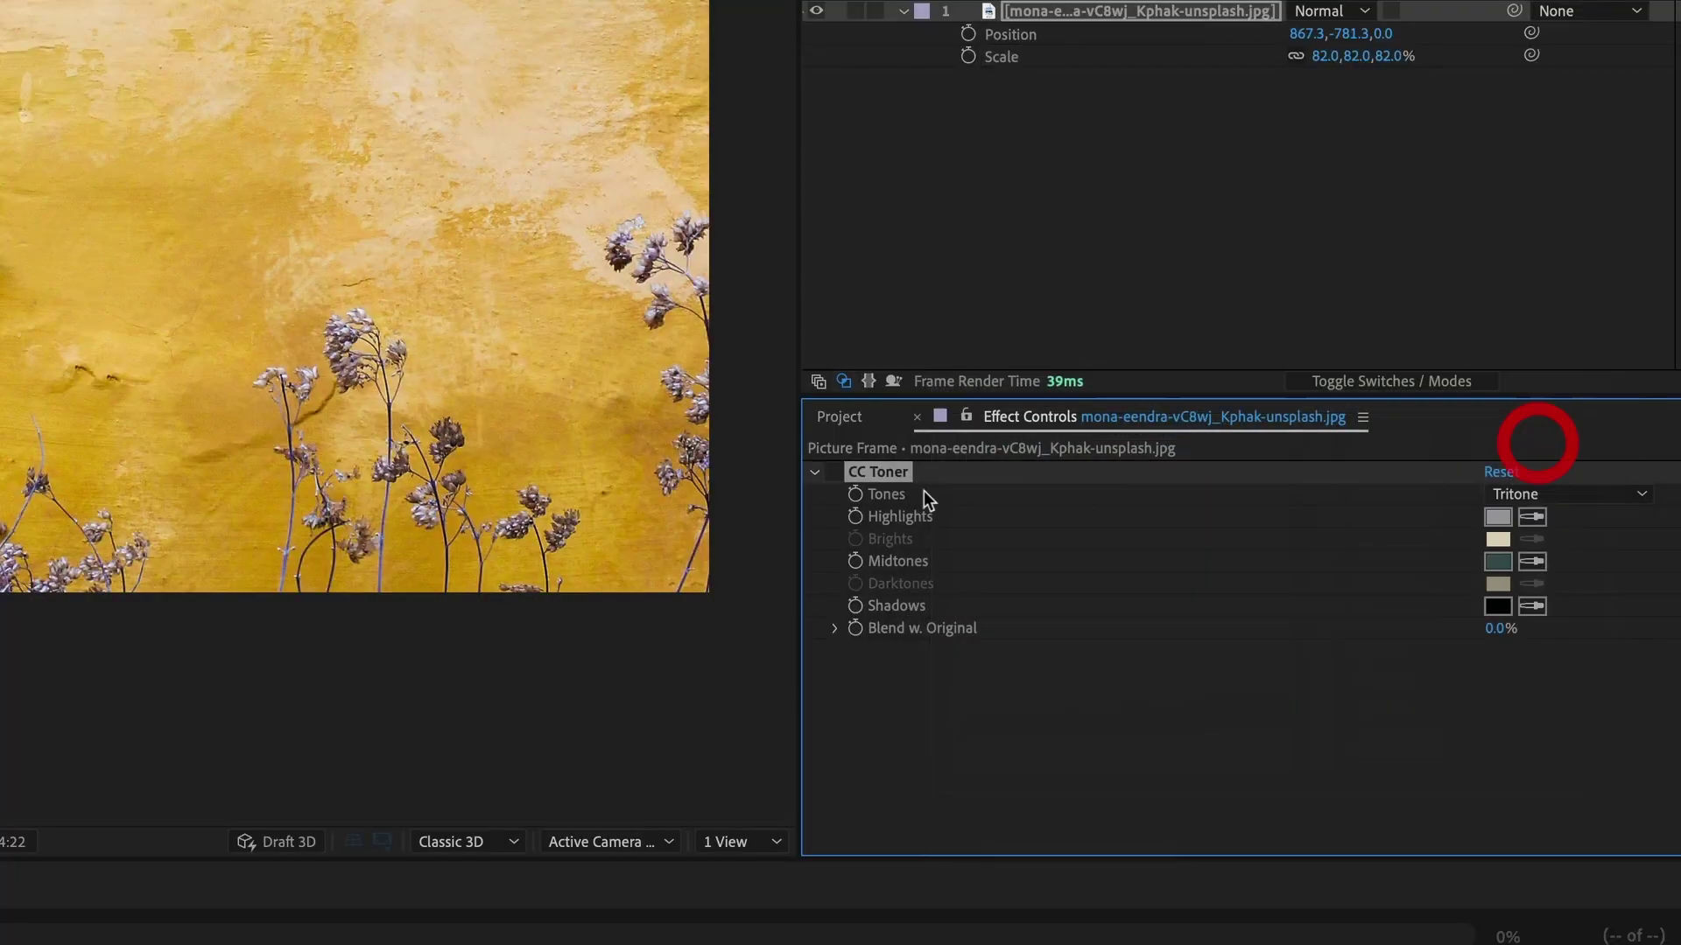
{"action": "left_click", "coordinate": [833, 471]}
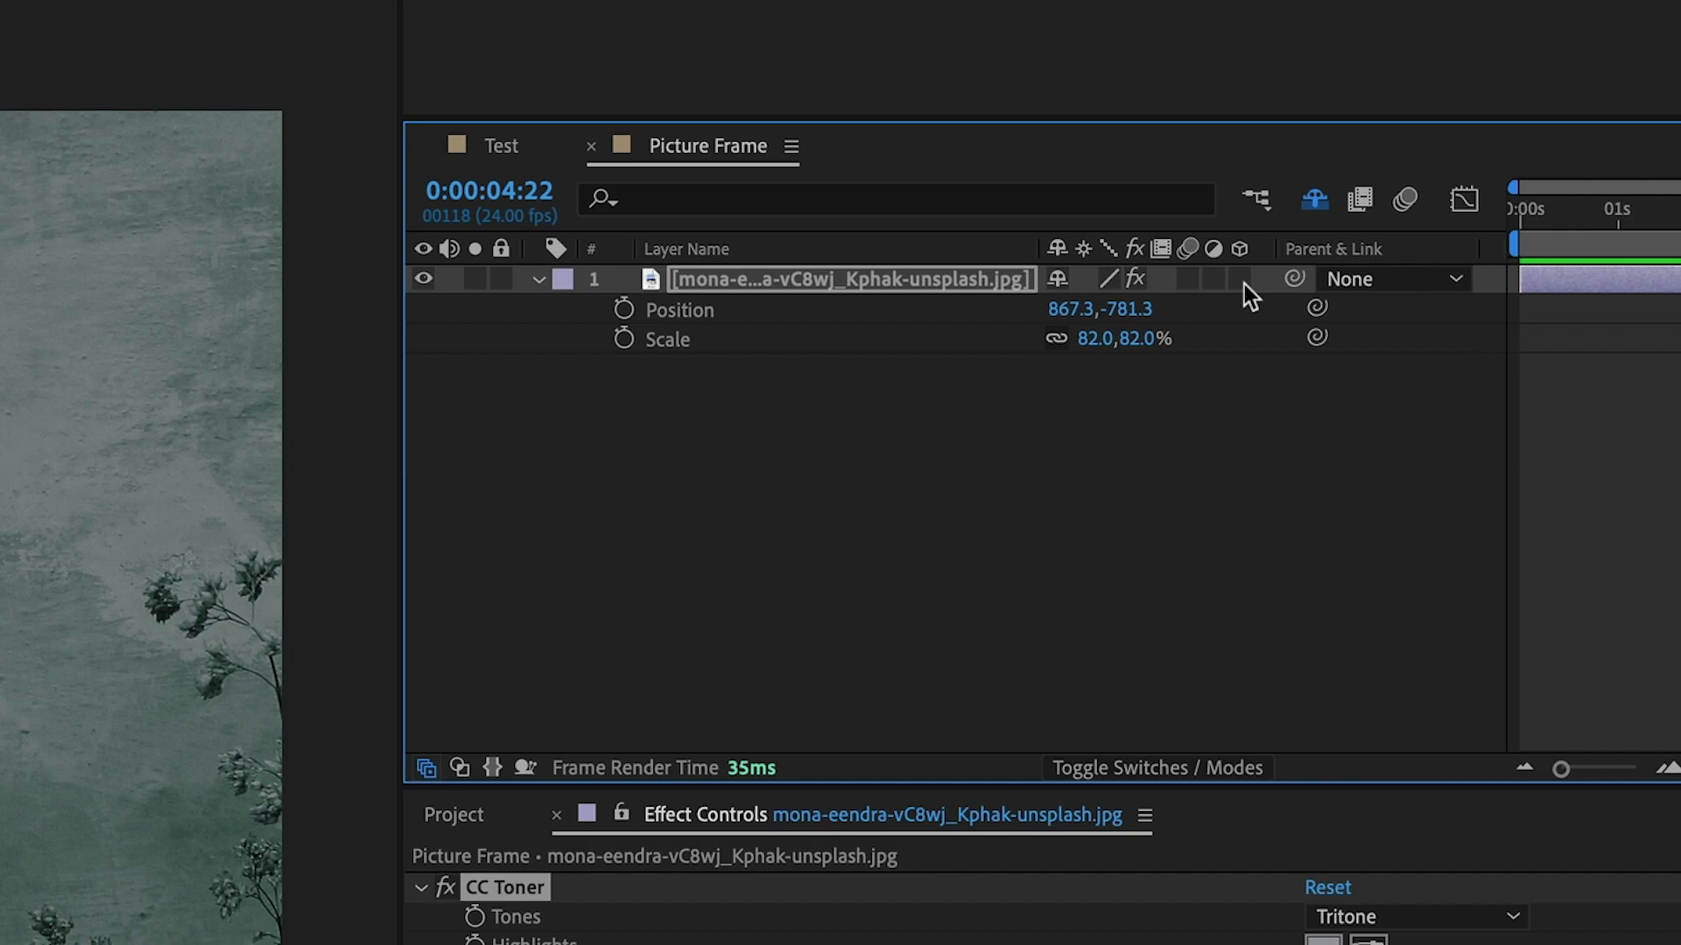
Make the wall photo 3D and add a 35mm camera keyframed to push toward it
{"action": "left_click", "coordinate": [1240, 280]}
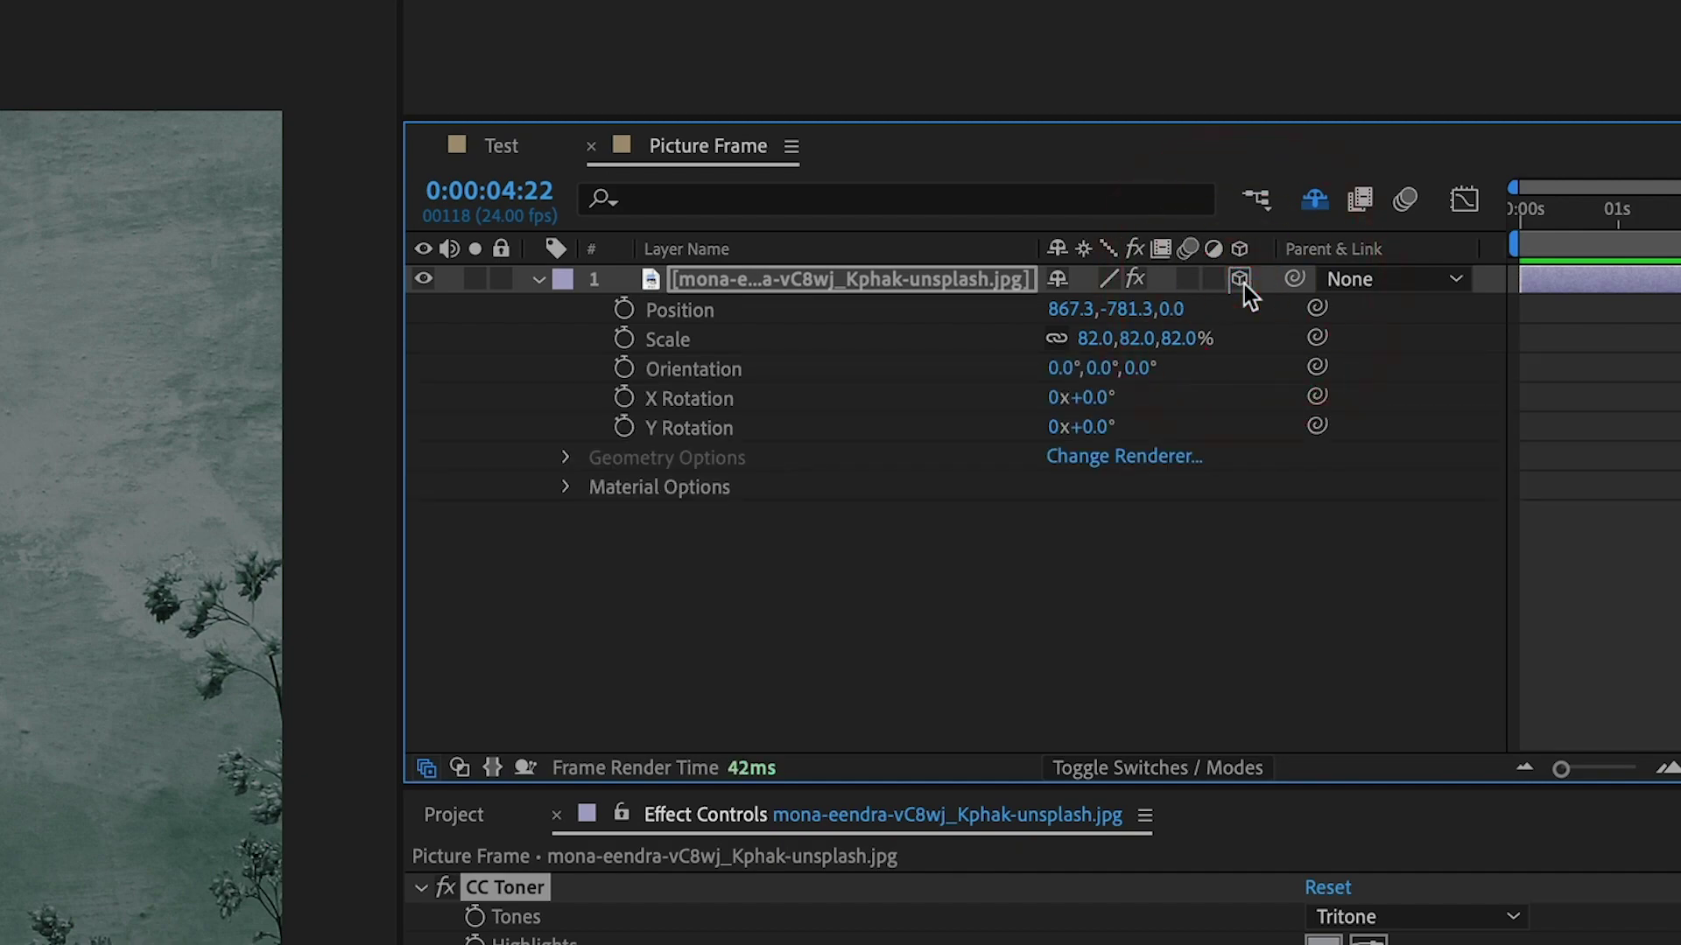
{"action": "left_click", "coordinate": [514, 14]}
{"action": "mouse_move", "coordinate": [762, 64]}
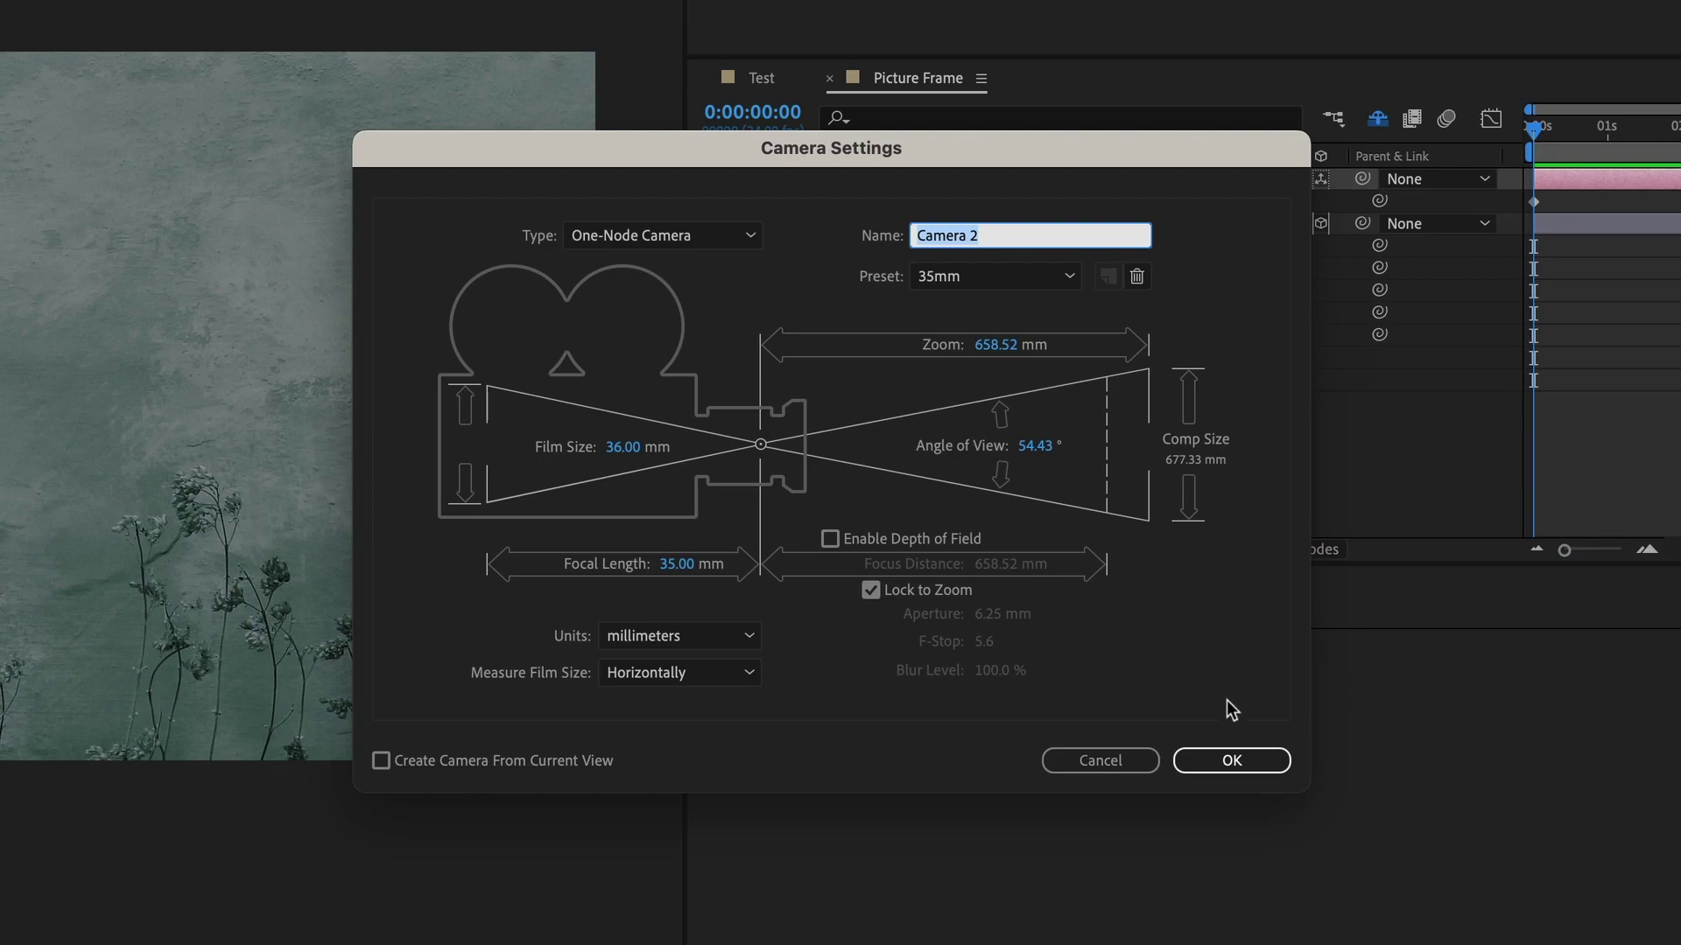
{"action": "left_click", "coordinate": [1230, 761]}
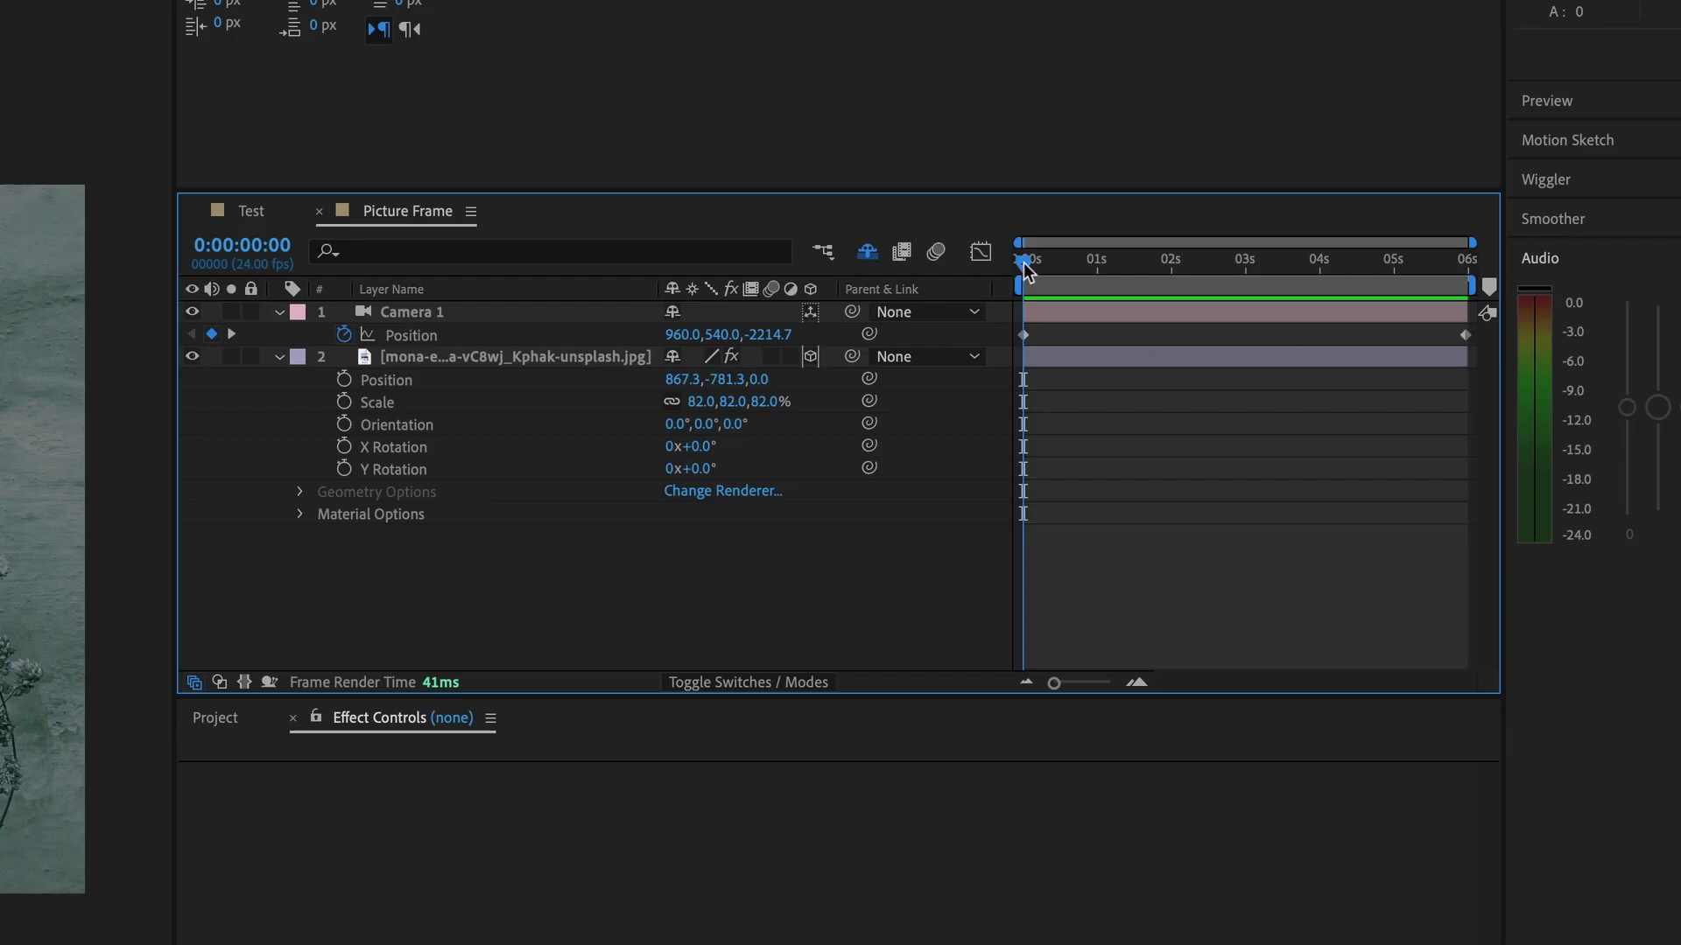
{"action": "left_click_drag", "start_coordinate": [1026, 263], "coordinate": [1182, 503]}
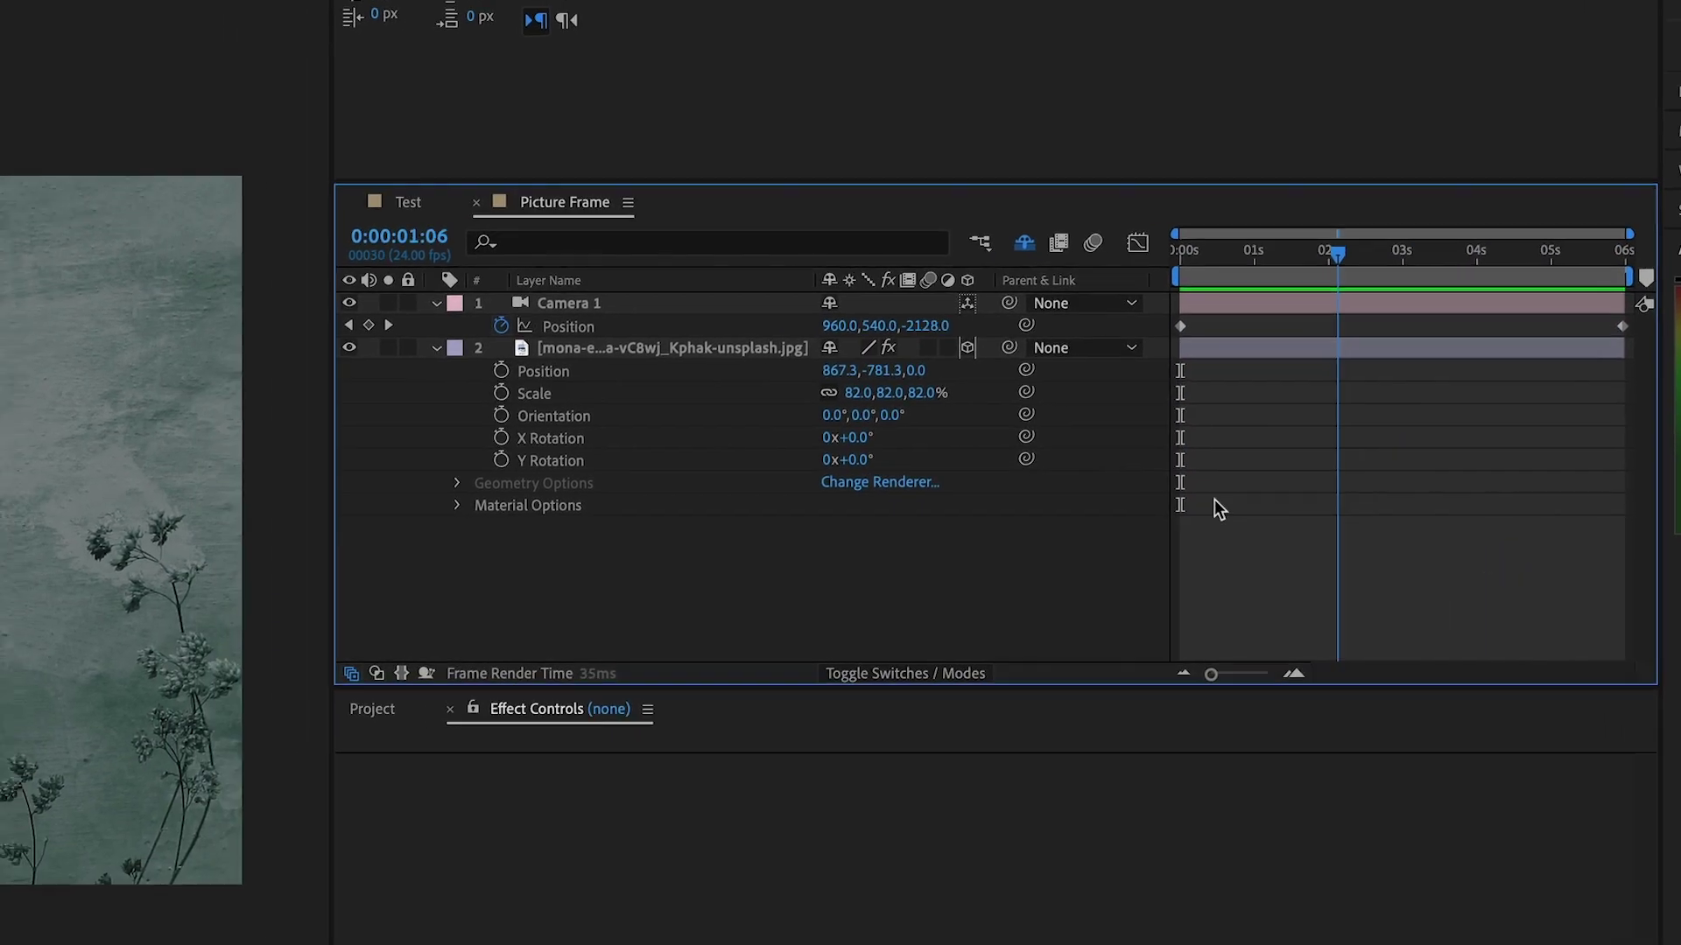
{"action": "key", "text": "Home"}
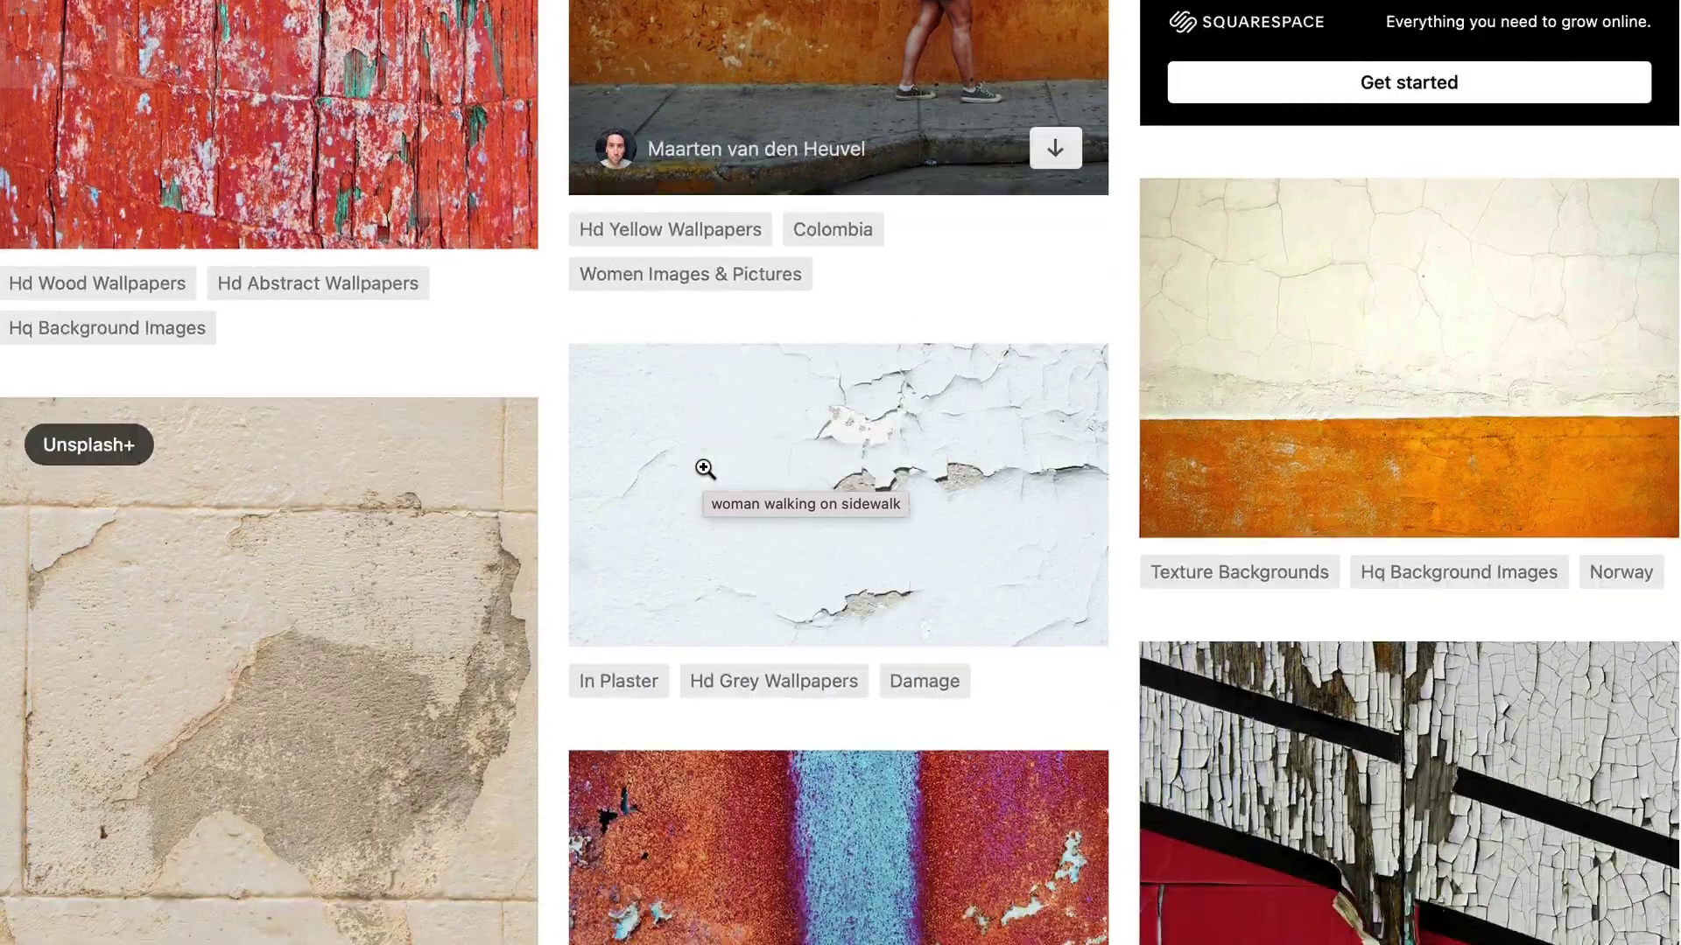
Browse Unsplash and open a peeling grey wall photo
{"action": "scroll", "coordinate": [705, 469], "scroll_direction": "down", "scroll_amount": 10}
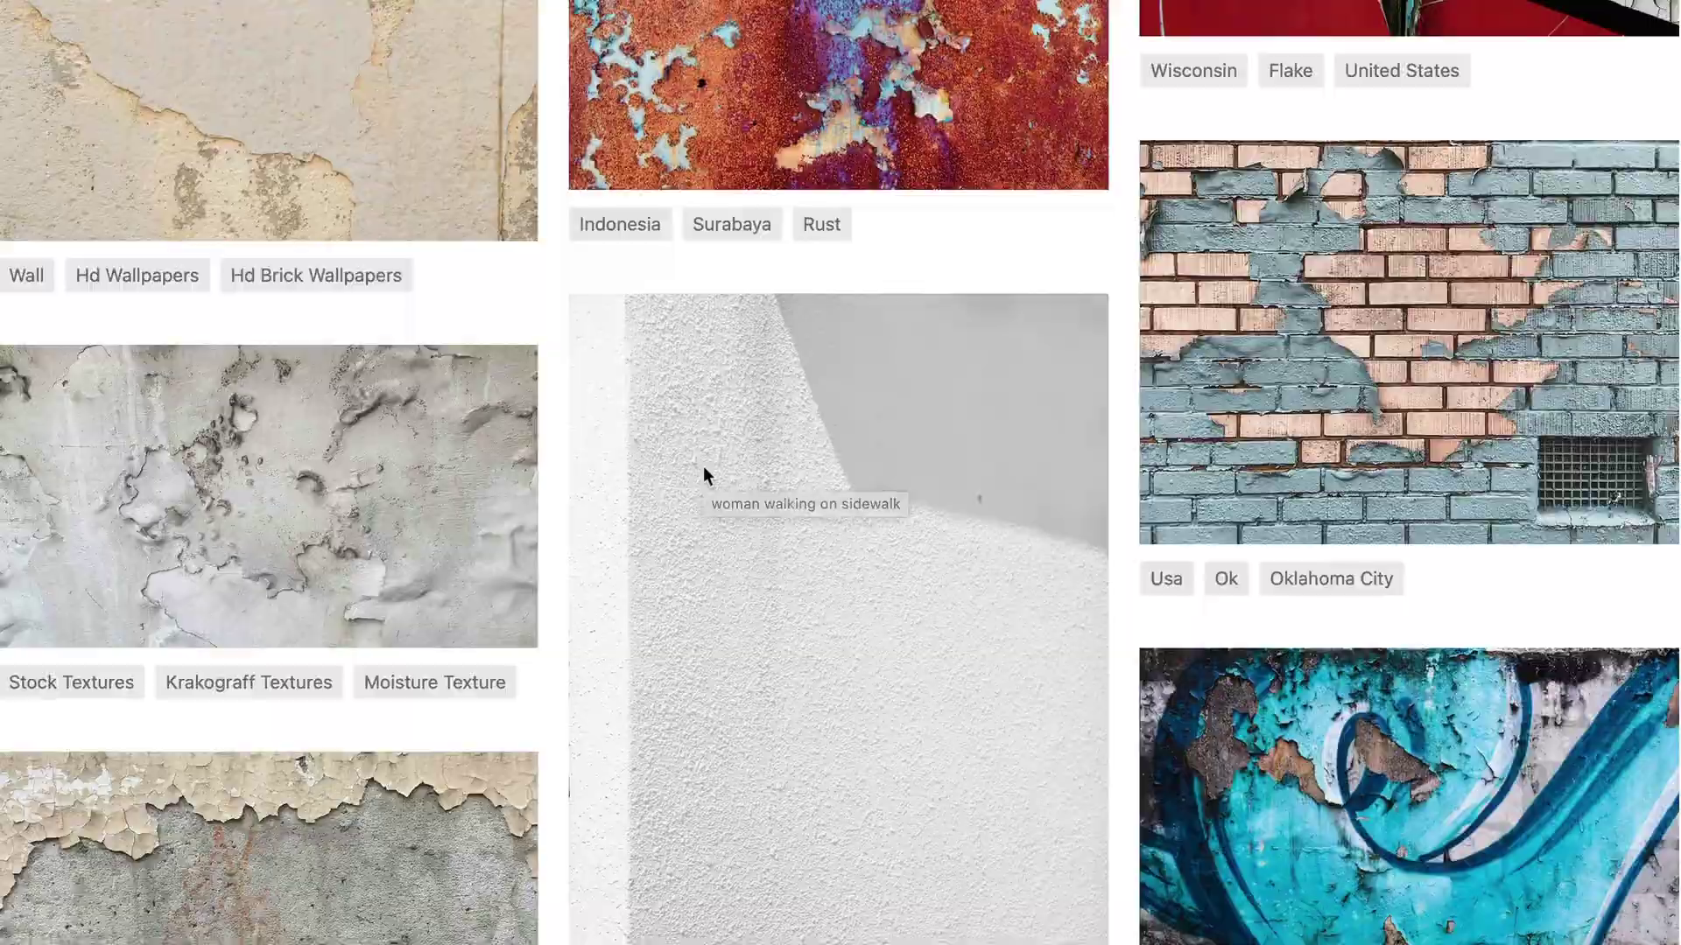
{"action": "scroll", "coordinate": [704, 468], "scroll_direction": "down", "scroll_amount": 7}
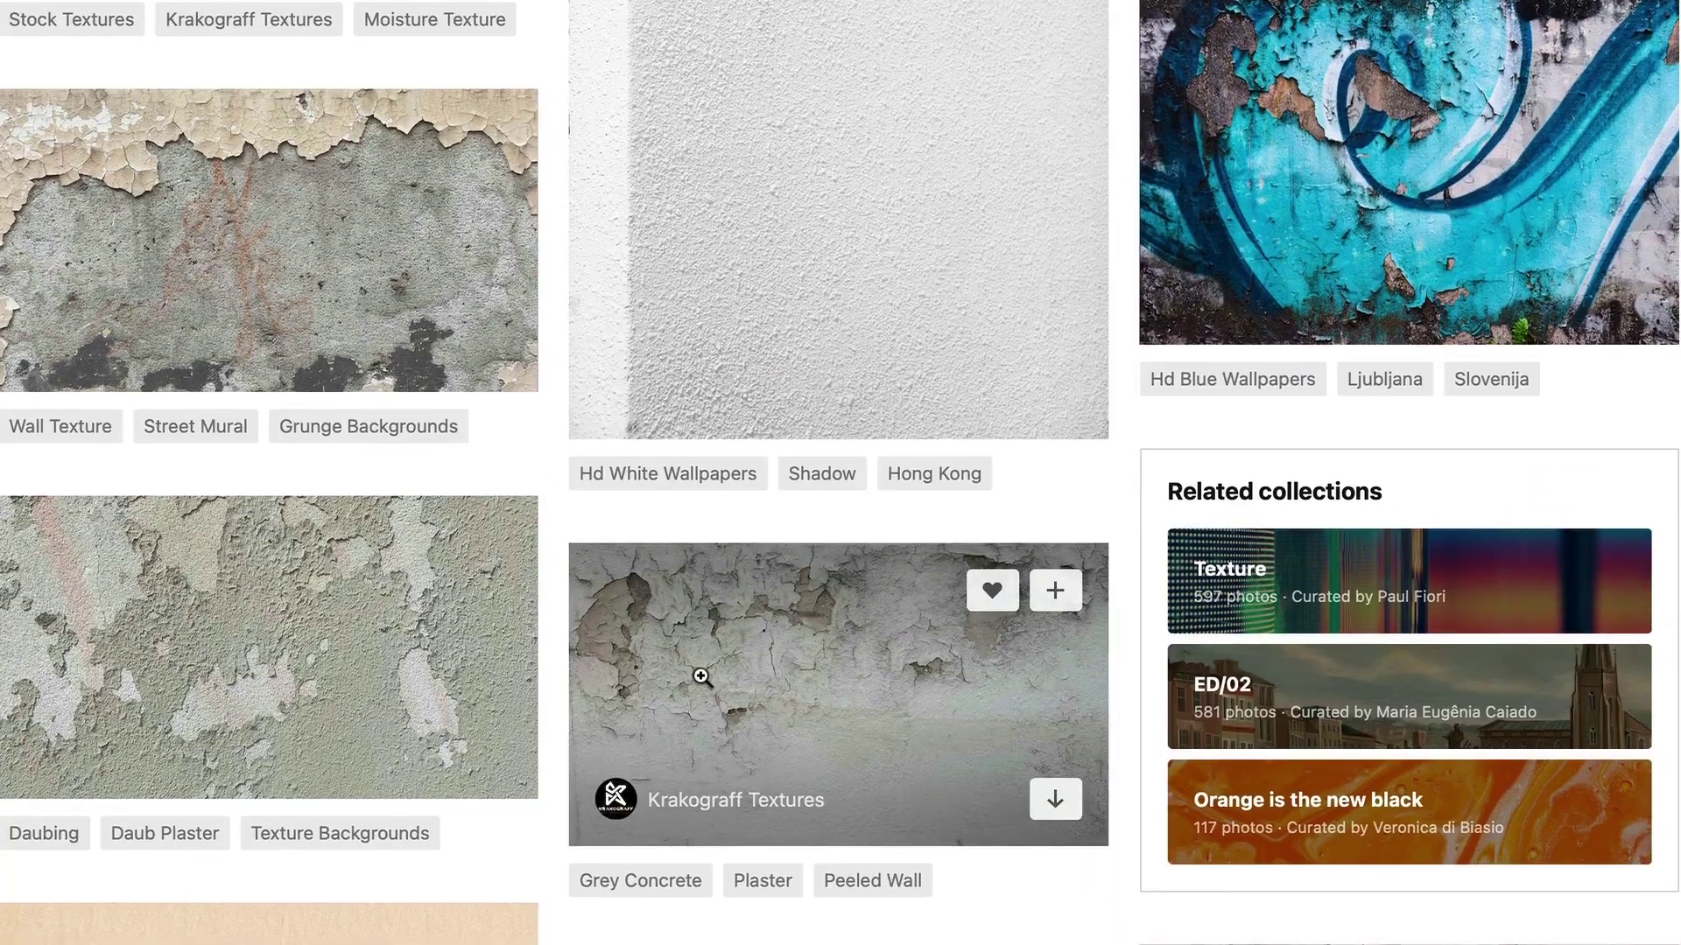
{"action": "left_click", "coordinate": [701, 677]}
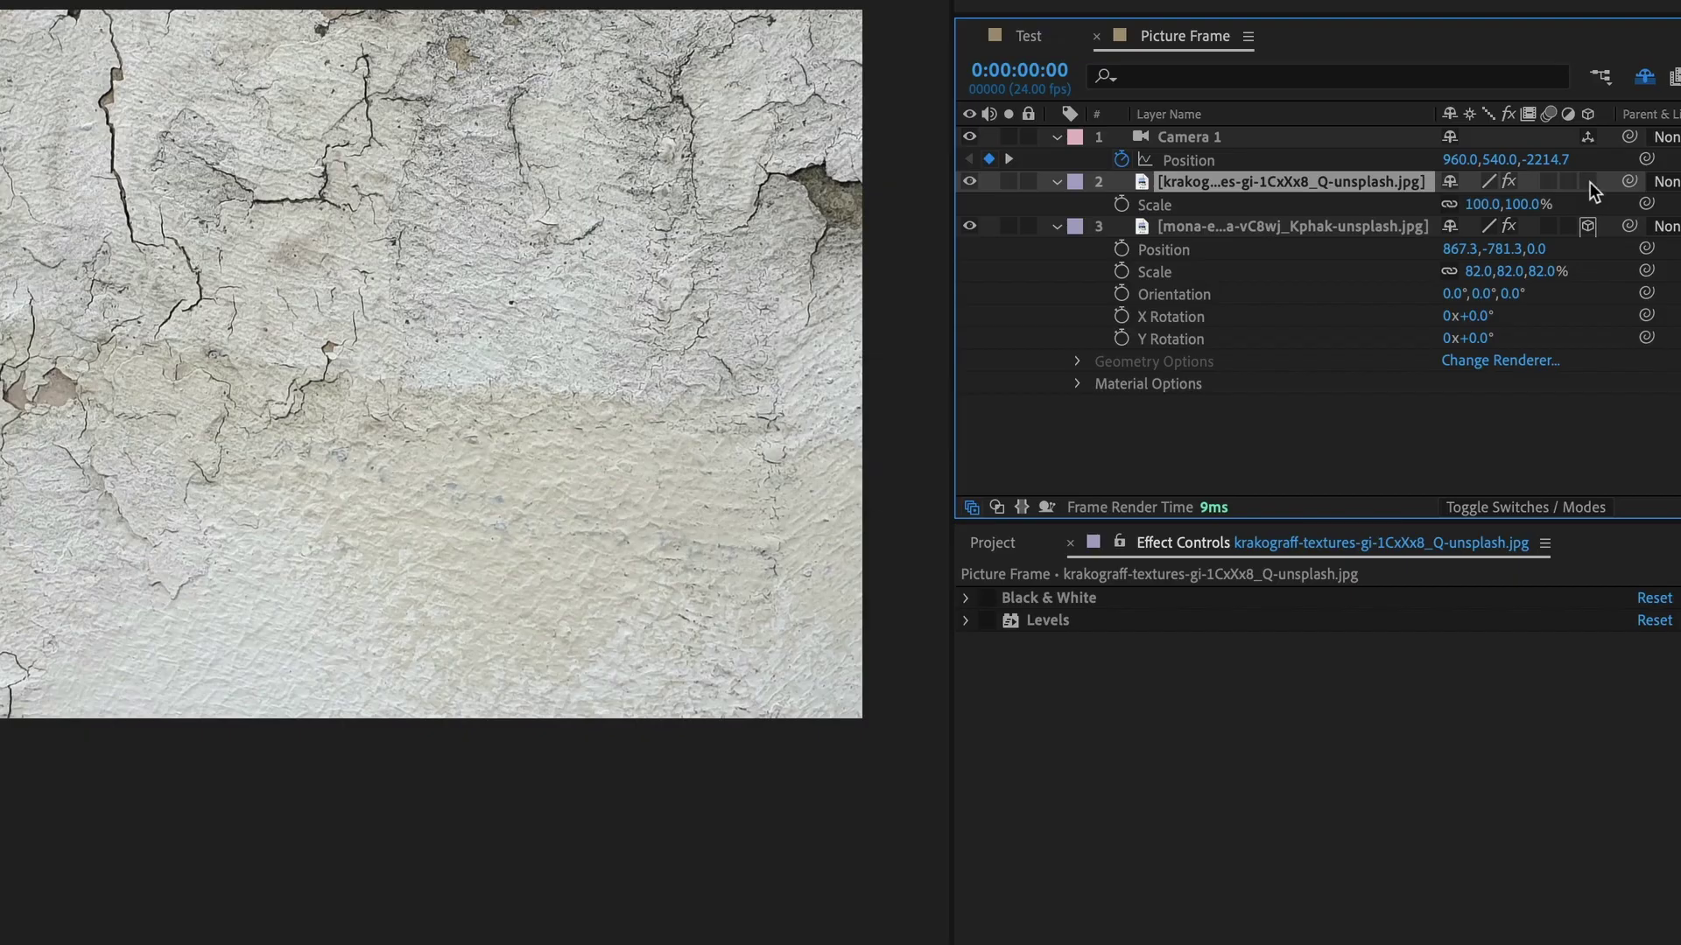
Make the cracked-wall texture 3D, scale it to 85%, and blend it with Multiply
{"action": "left_click", "coordinate": [1587, 182]}
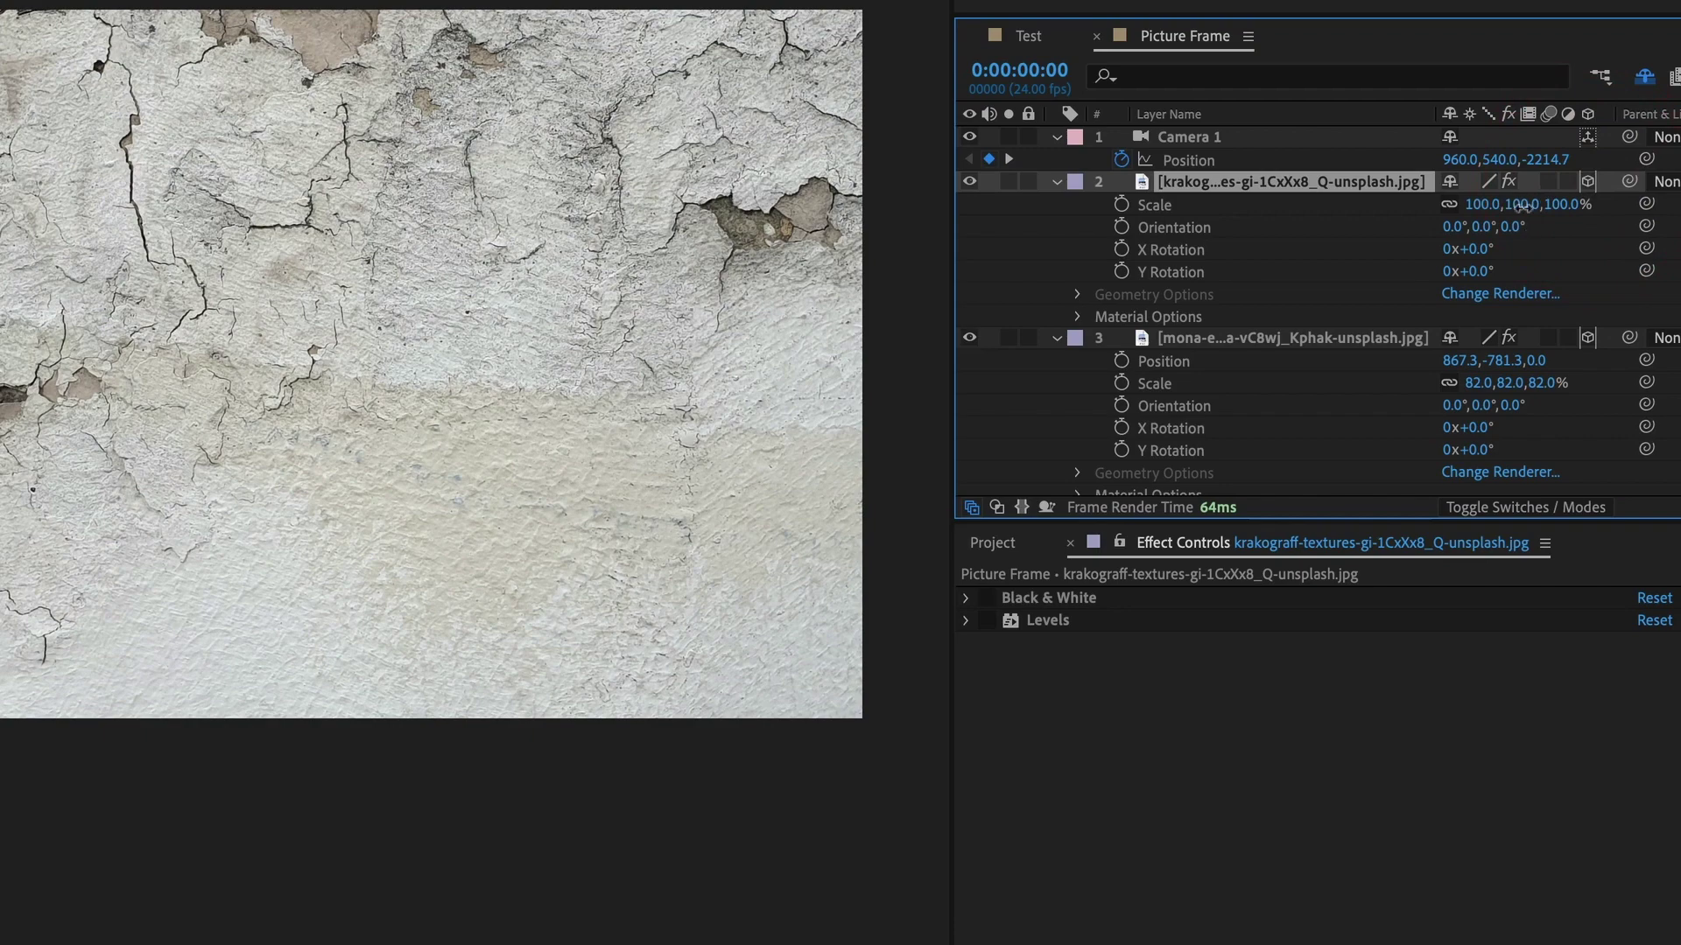
{"action": "left_click_drag", "start_coordinate": [1524, 206], "coordinate": [1508, 219]}
{"action": "left_click", "coordinate": [1507, 219]}
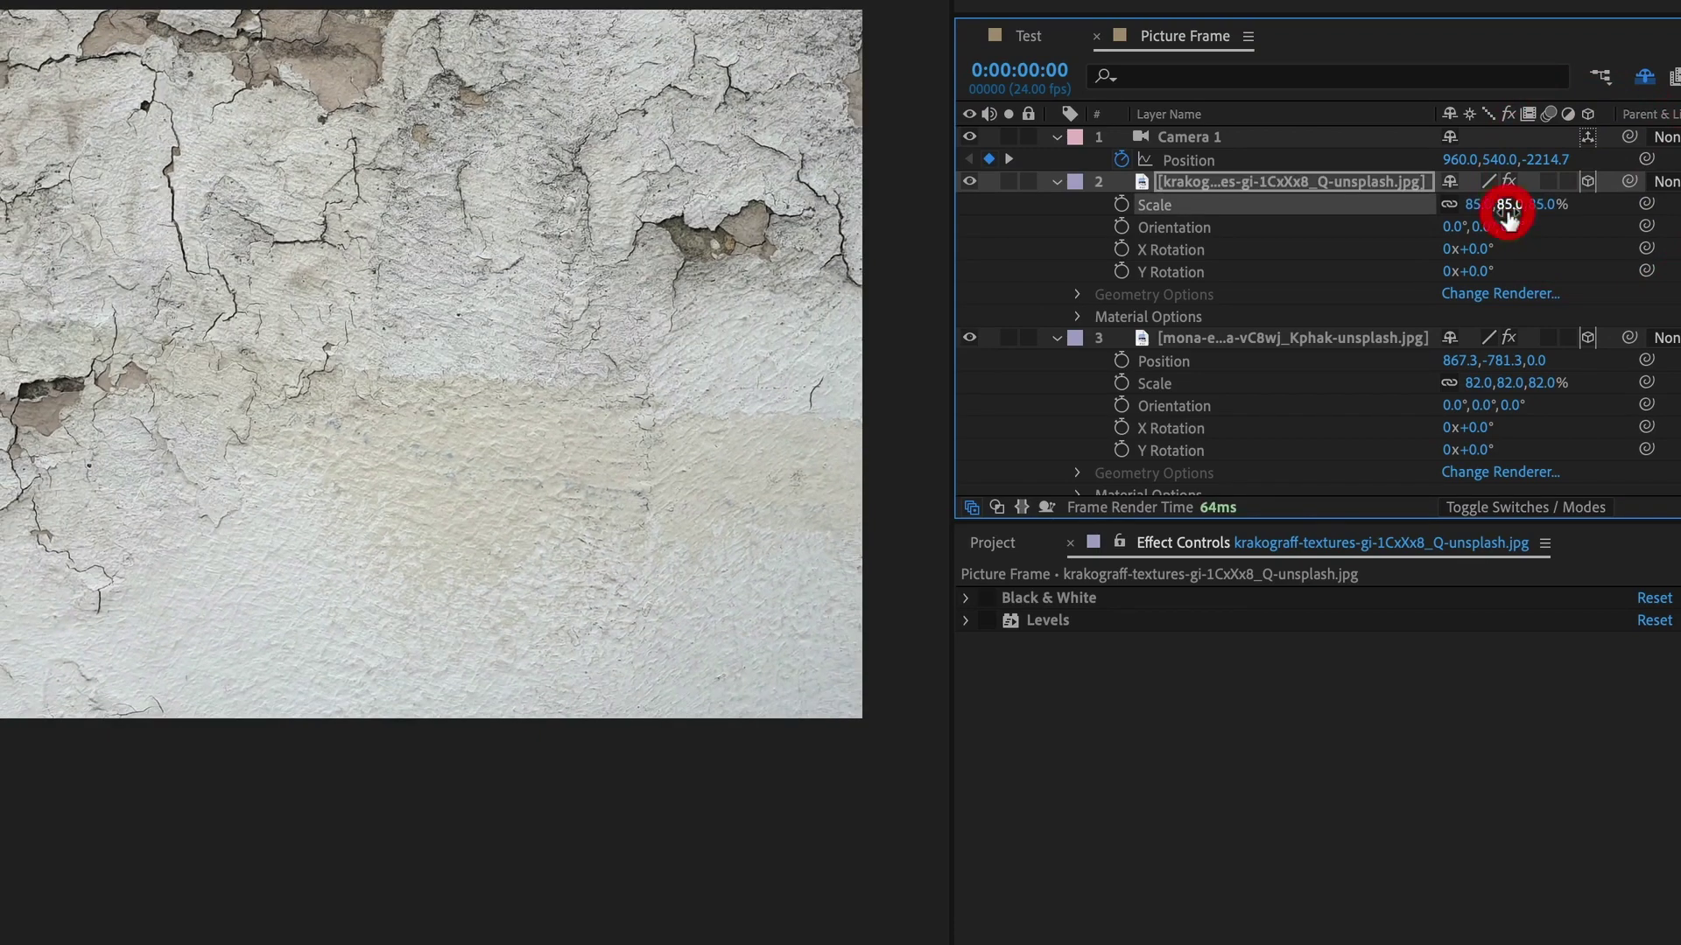
{"action": "left_click", "coordinate": [1515, 506]}
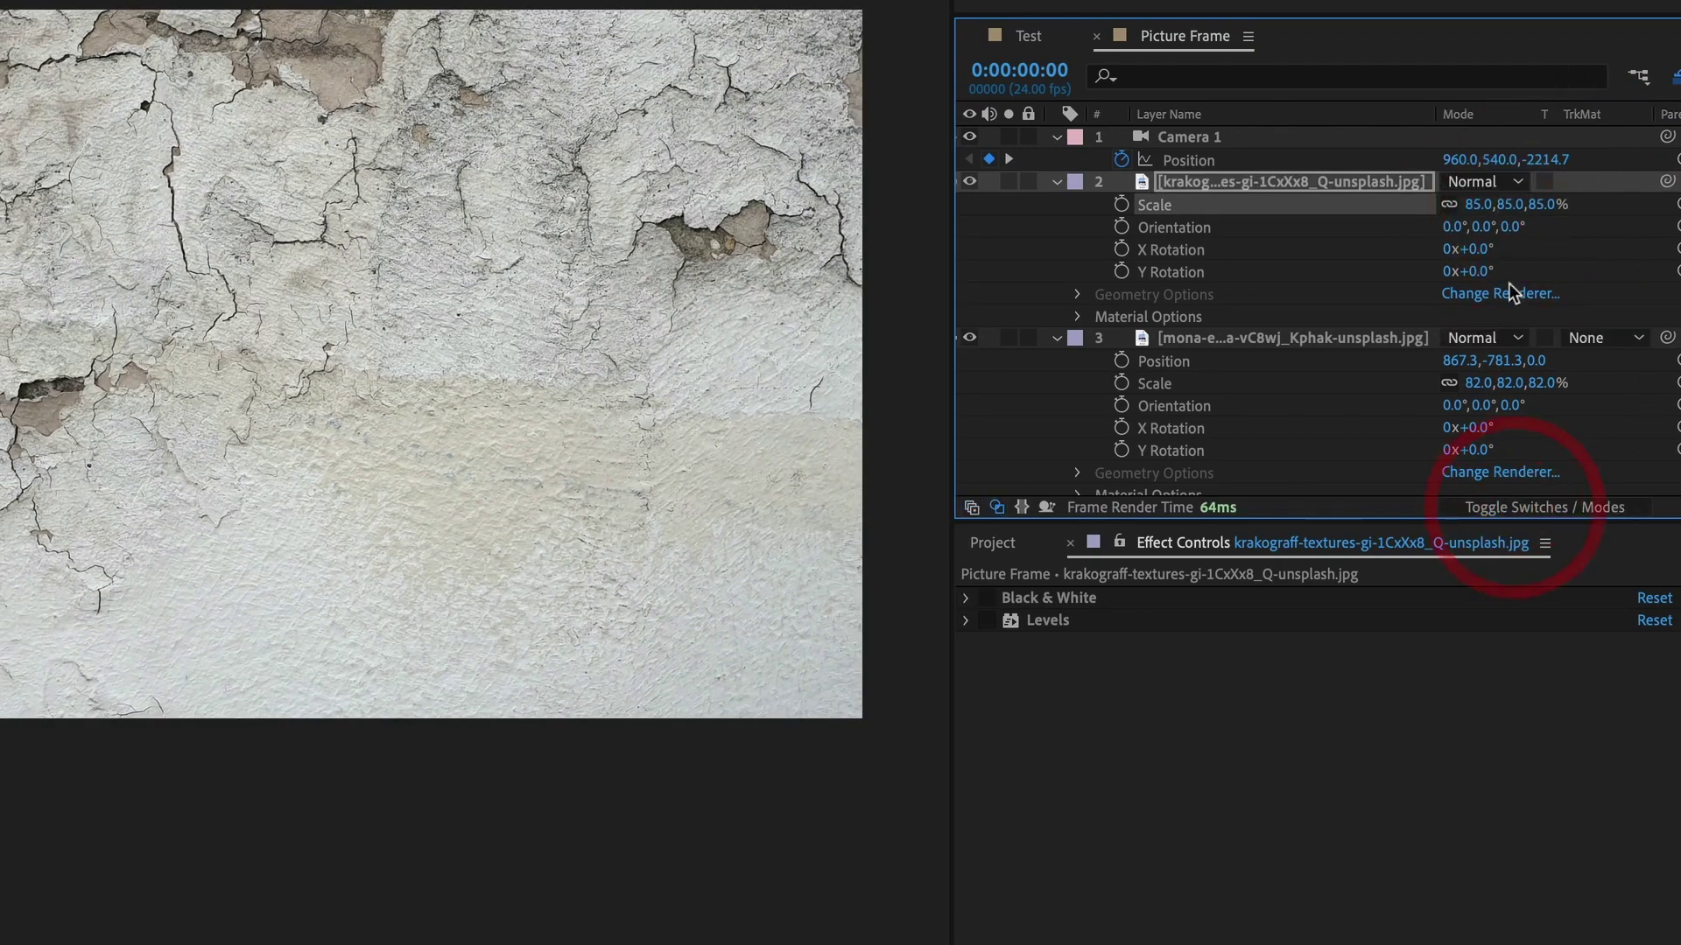
{"action": "left_click", "coordinate": [1493, 183]}
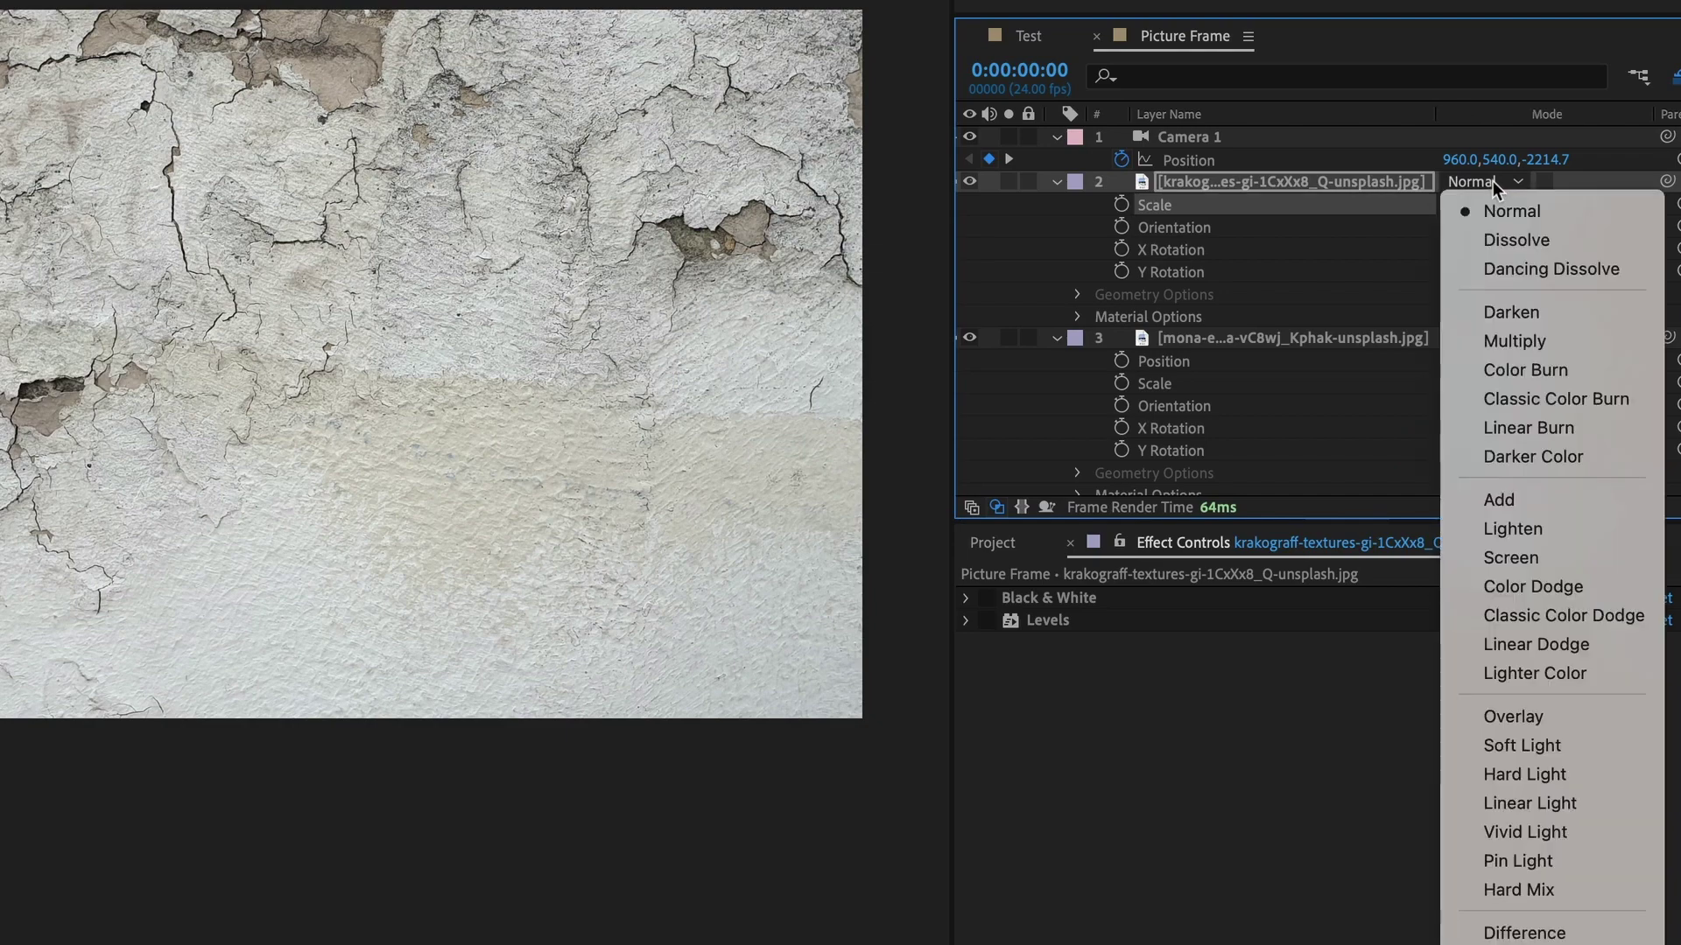
{"action": "left_click", "coordinate": [1500, 343]}
Desaturate the texture with Black & White, darken it with Levels, and open a pink rose illustration
{"action": "left_click", "coordinate": [967, 599]}
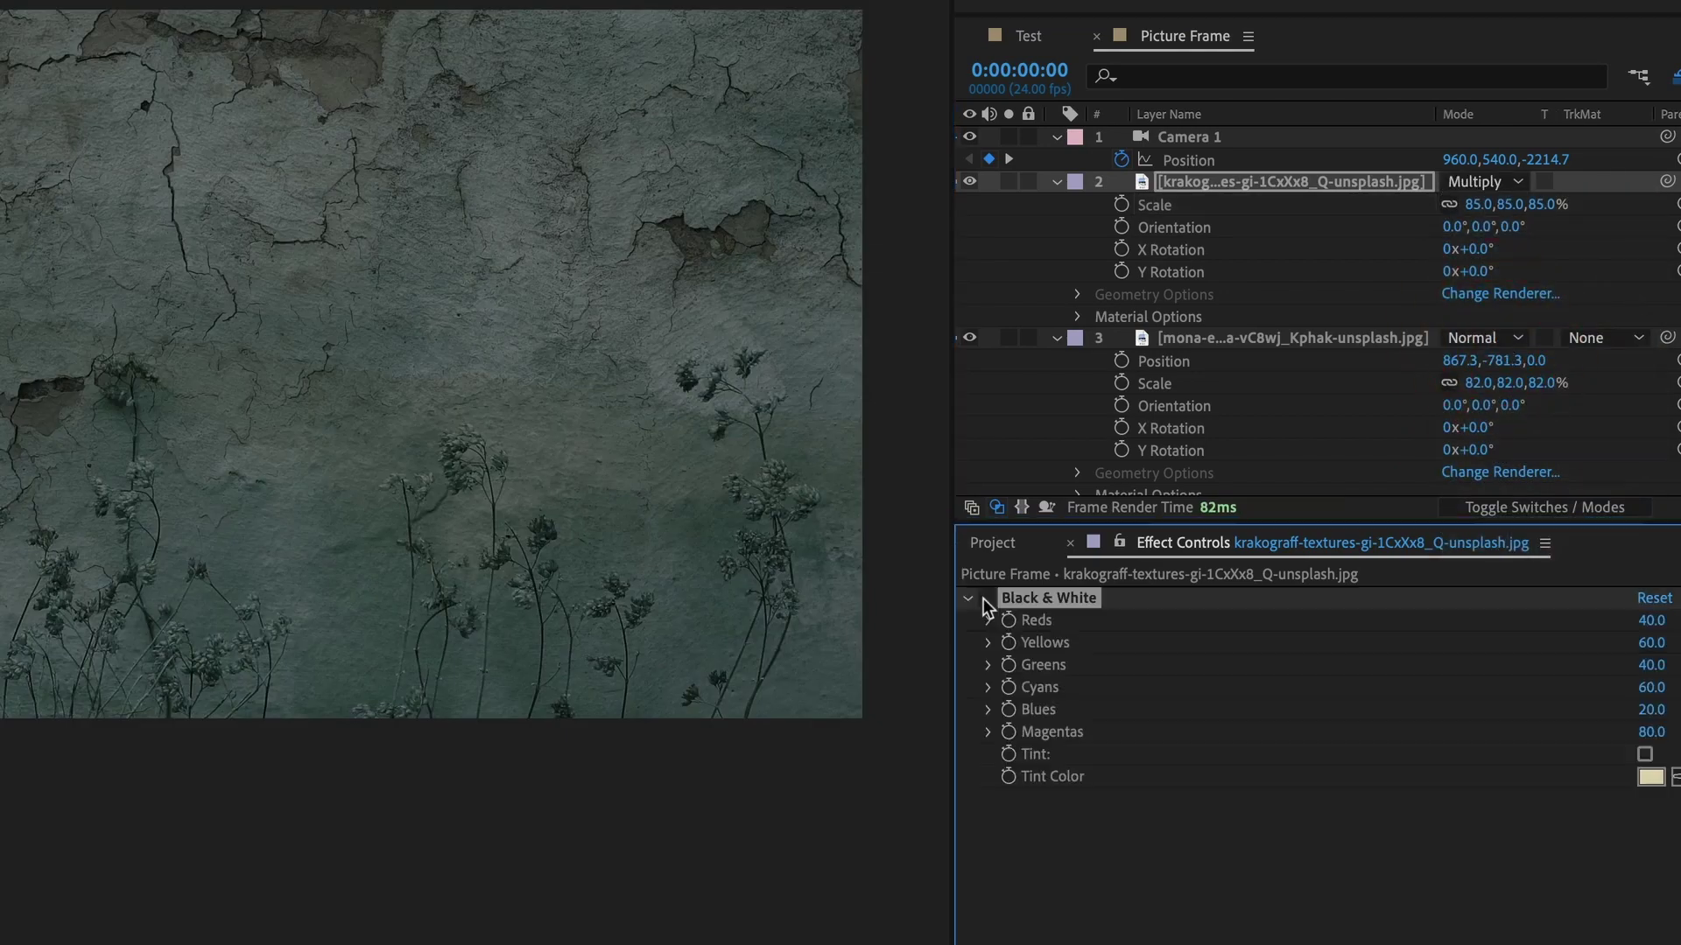
{"action": "right_click", "coordinate": [464, 166]}
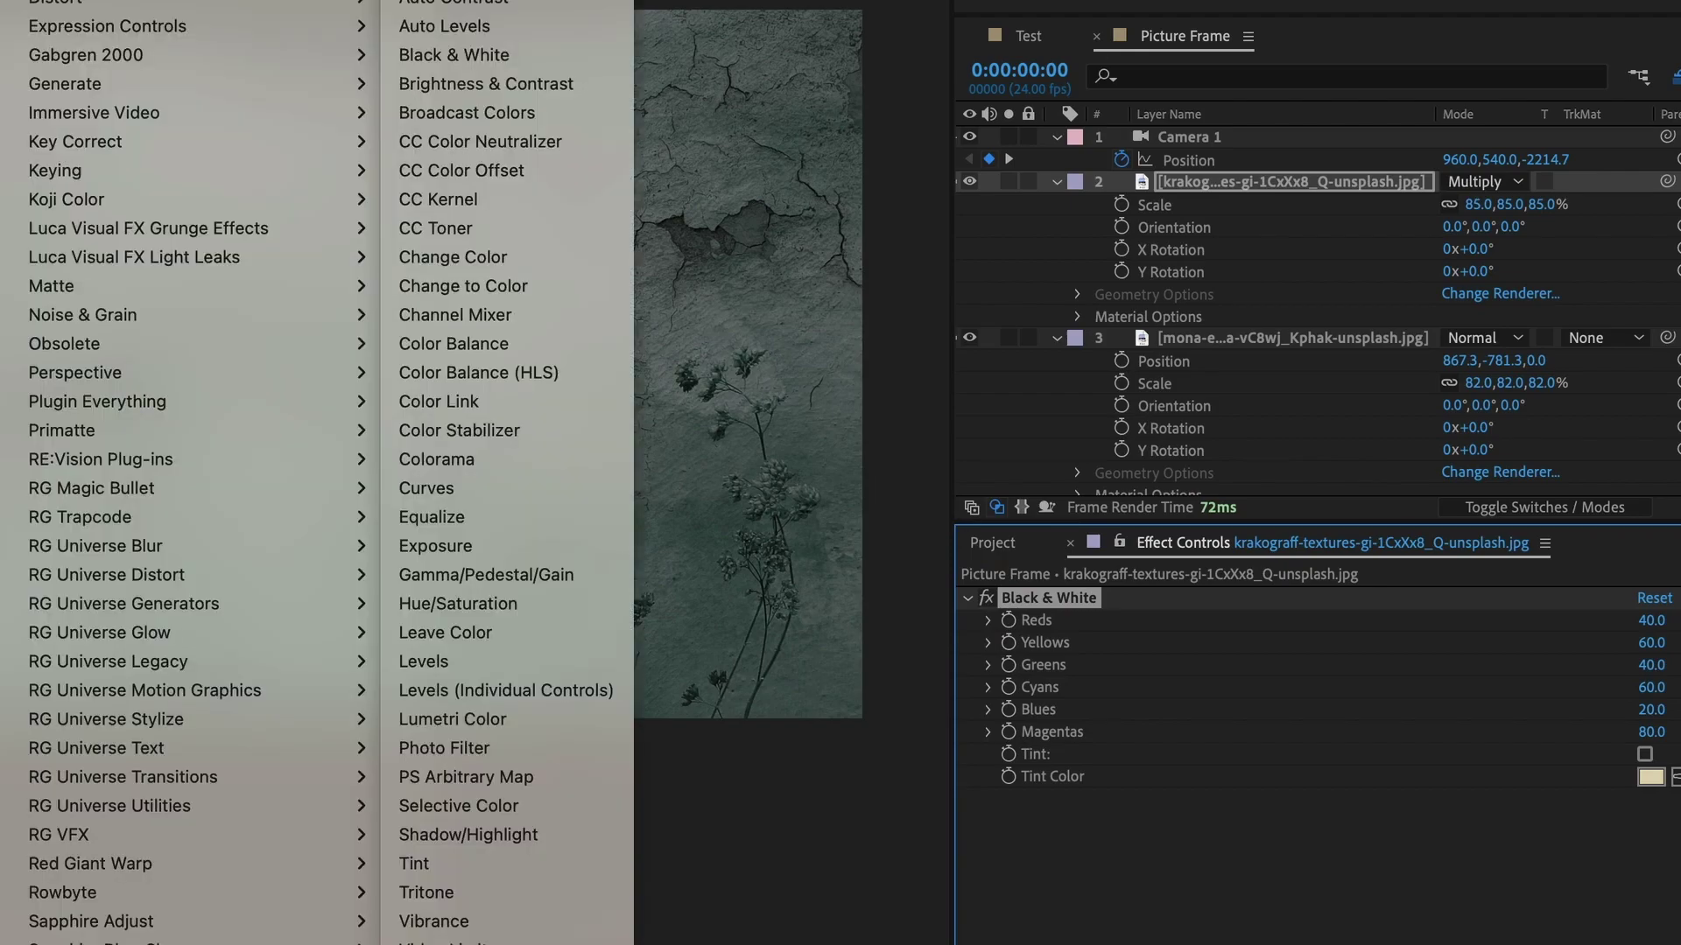
{"action": "left_click", "coordinate": [464, 662]}
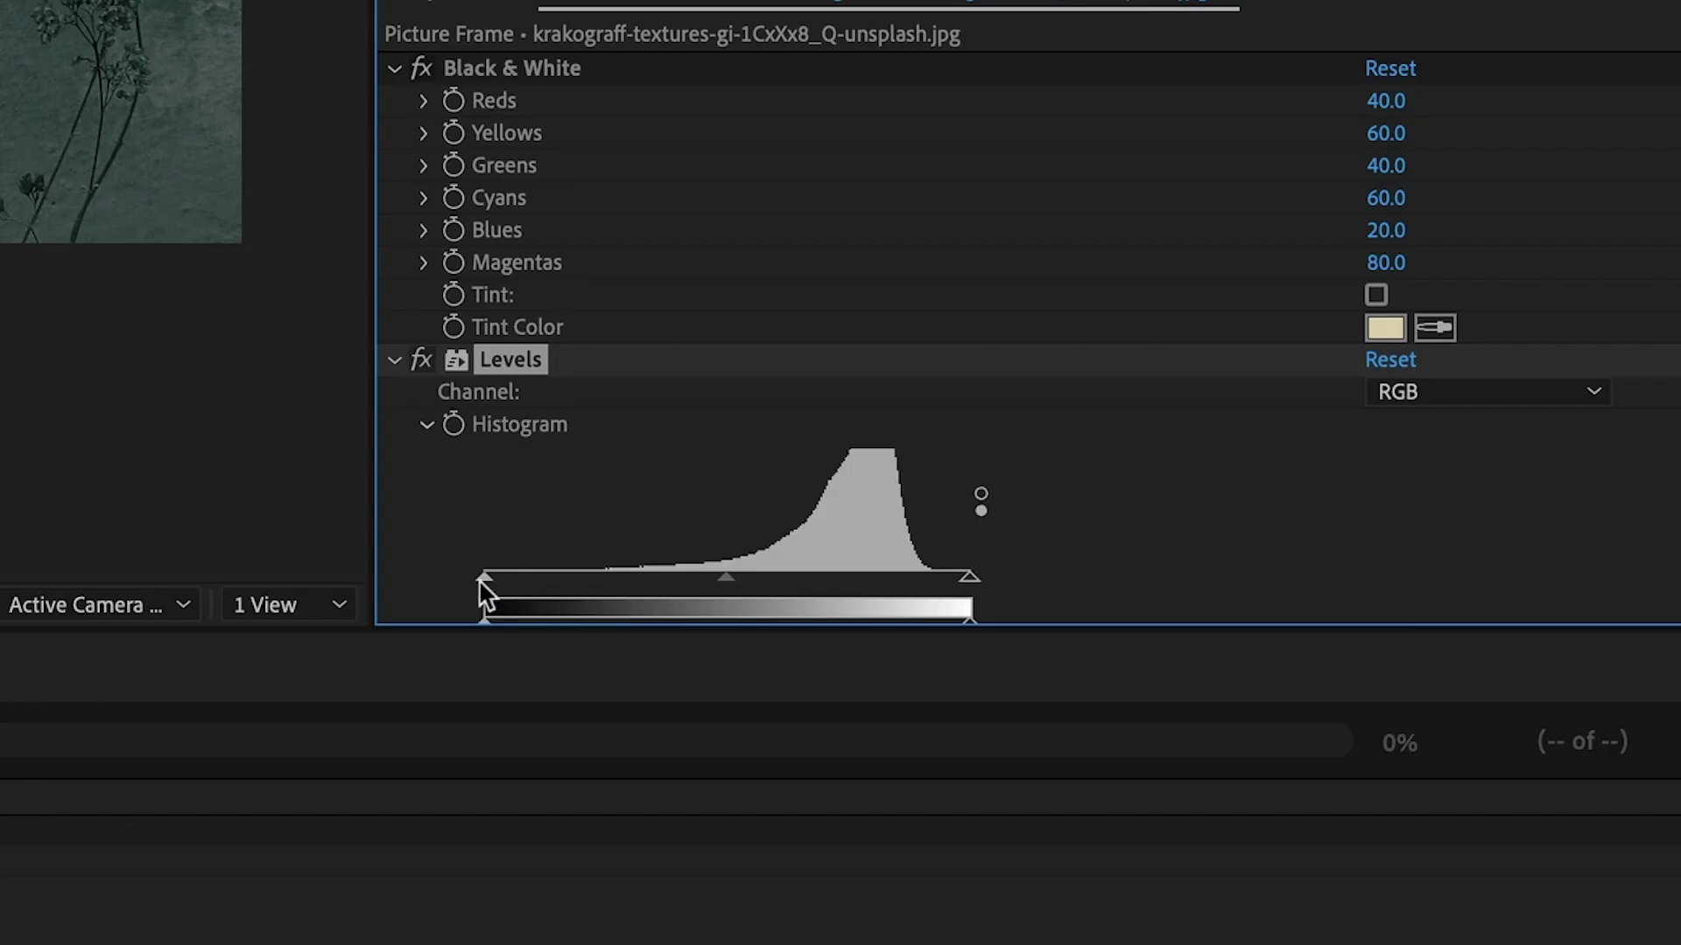
{"action": "left_click_drag", "start_coordinate": [483, 580], "coordinate": [592, 585]}
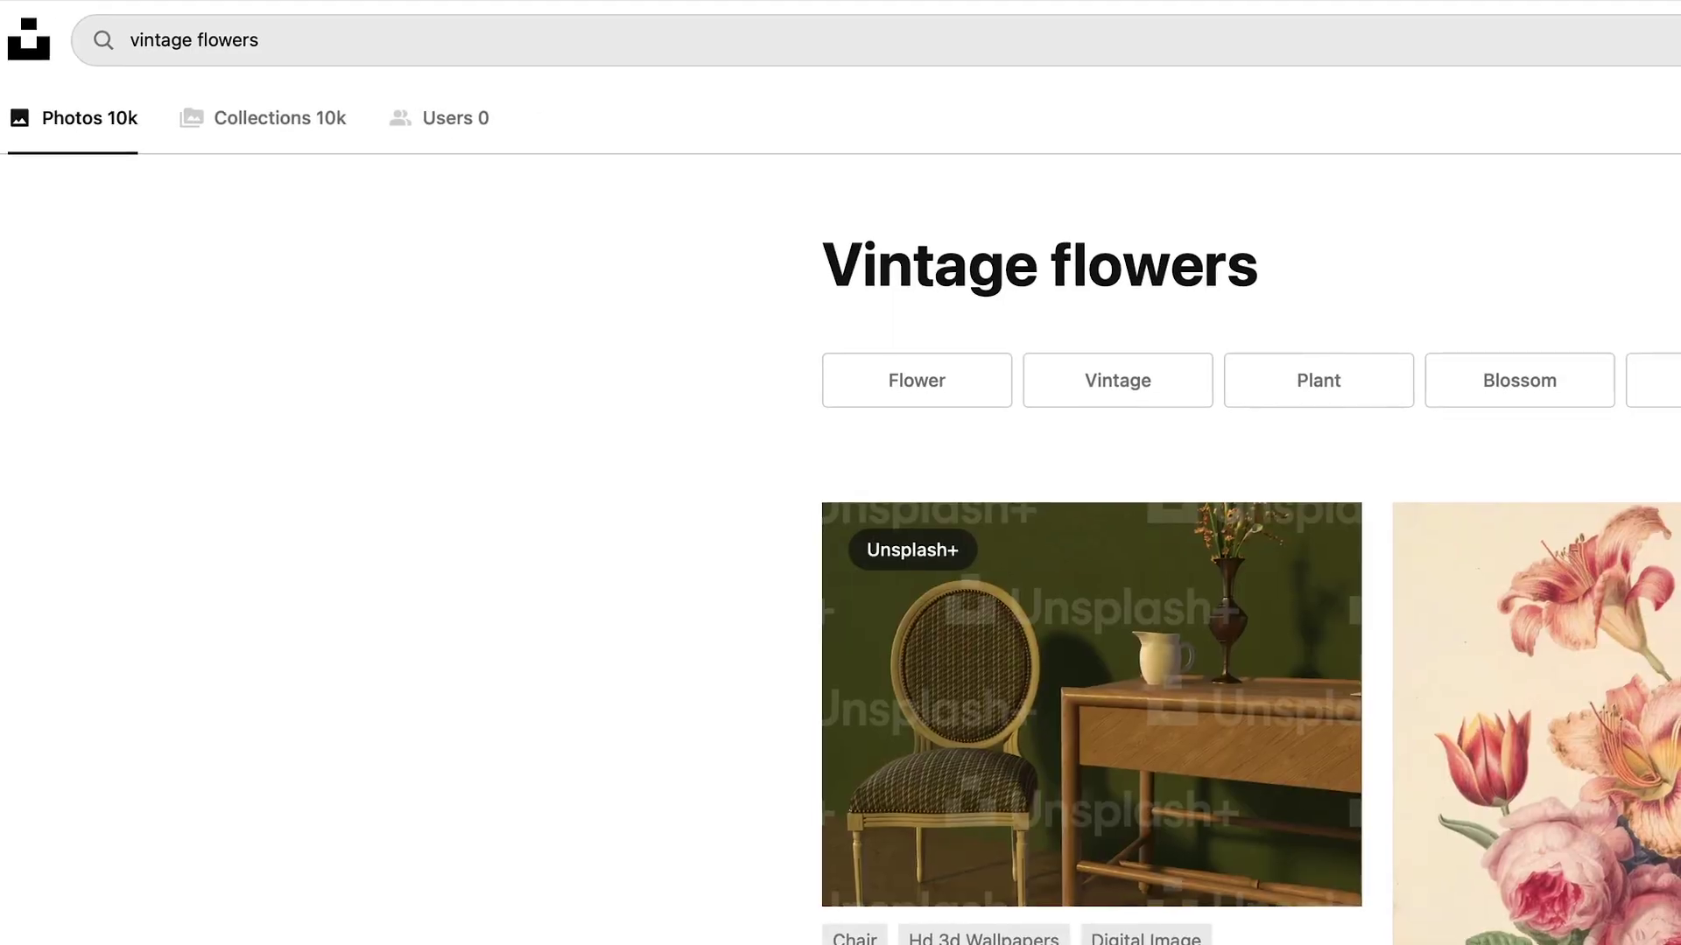
{"action": "scroll", "coordinate": [334, 12], "scroll_direction": "down", "scroll_amount": 5}
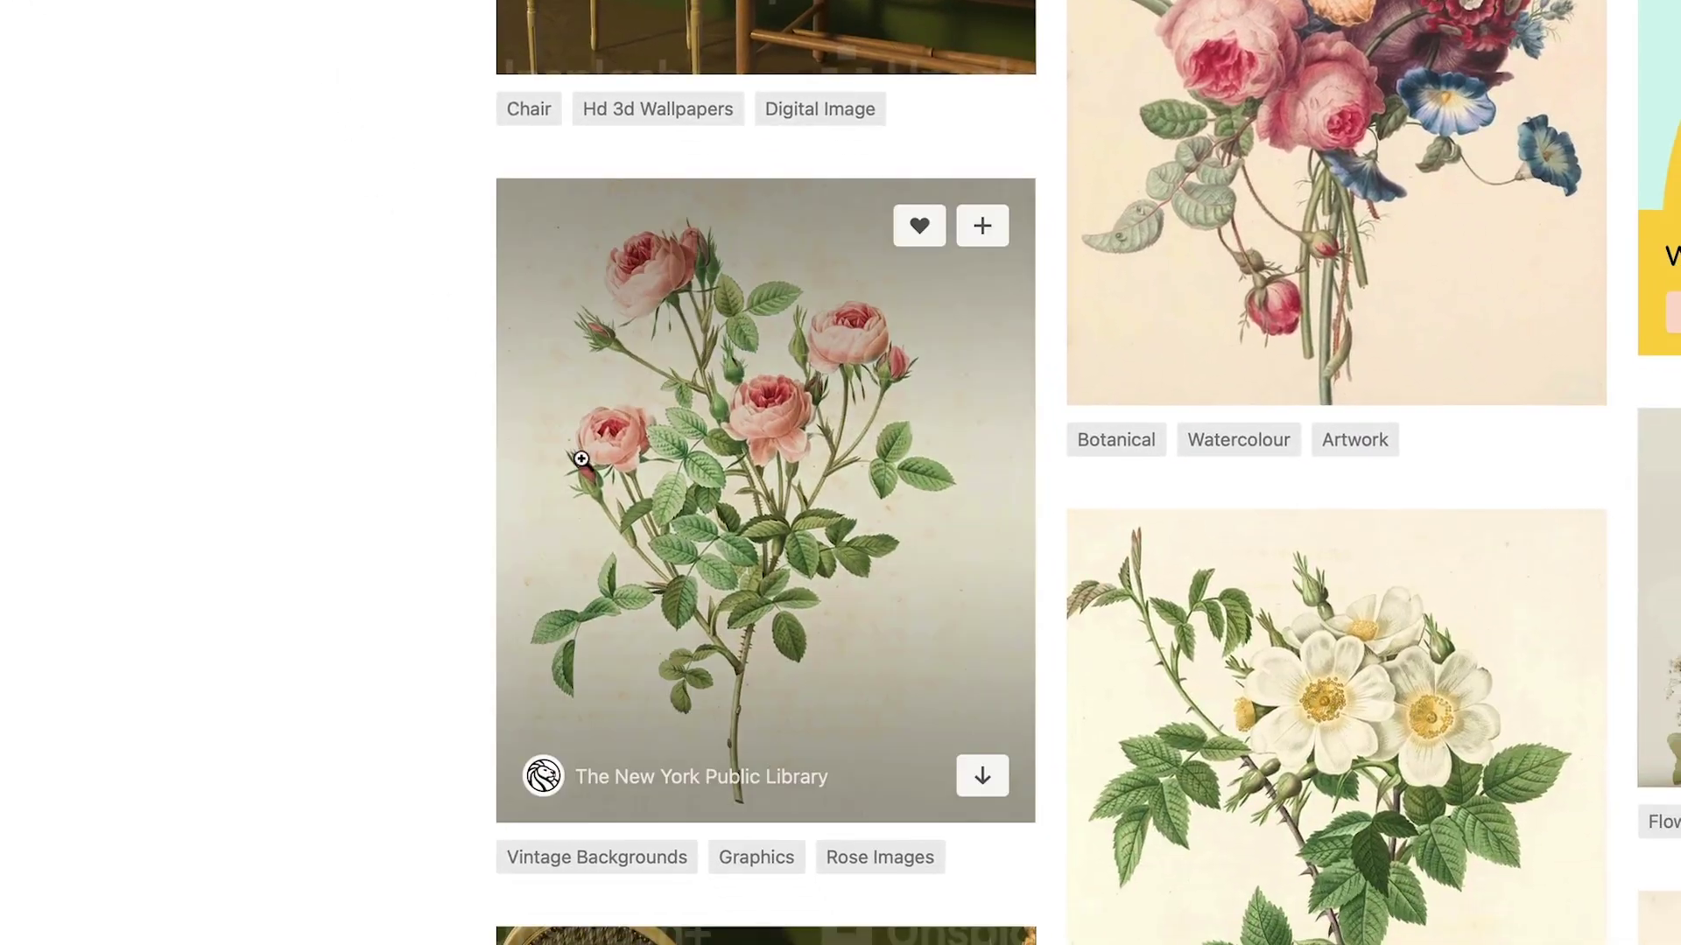
{"action": "left_click", "coordinate": [613, 726]}
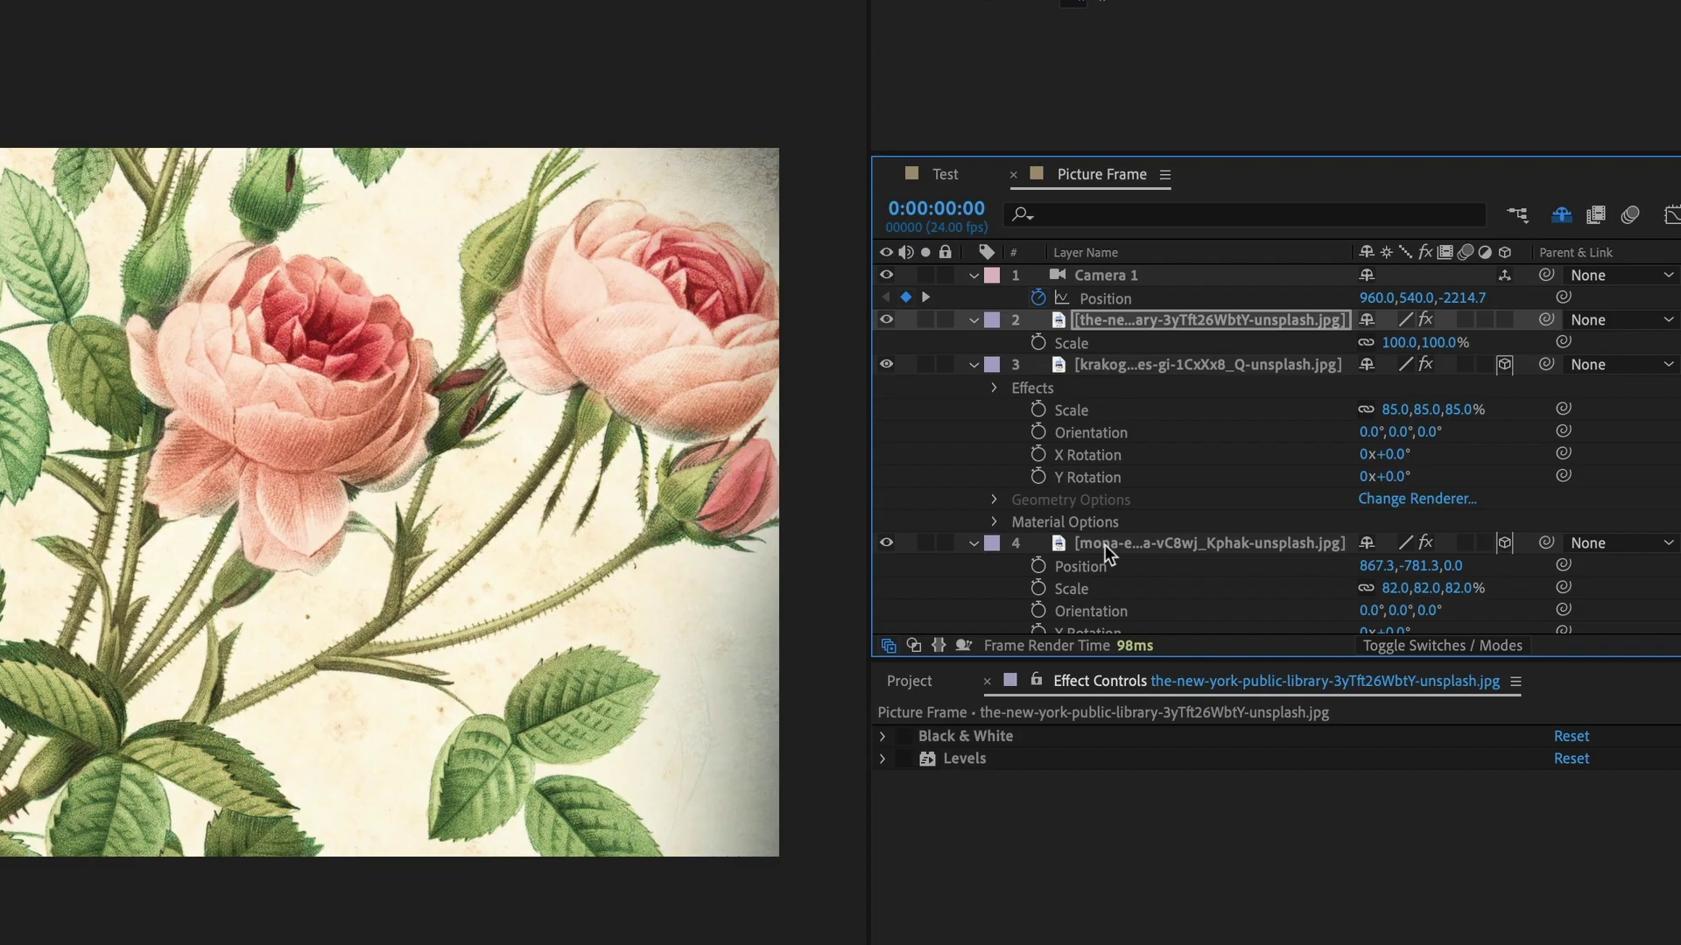
Make the rose image 3D, shrink it to a small bouquet, and move it down-left
{"action": "left_click", "coordinate": [1504, 320]}
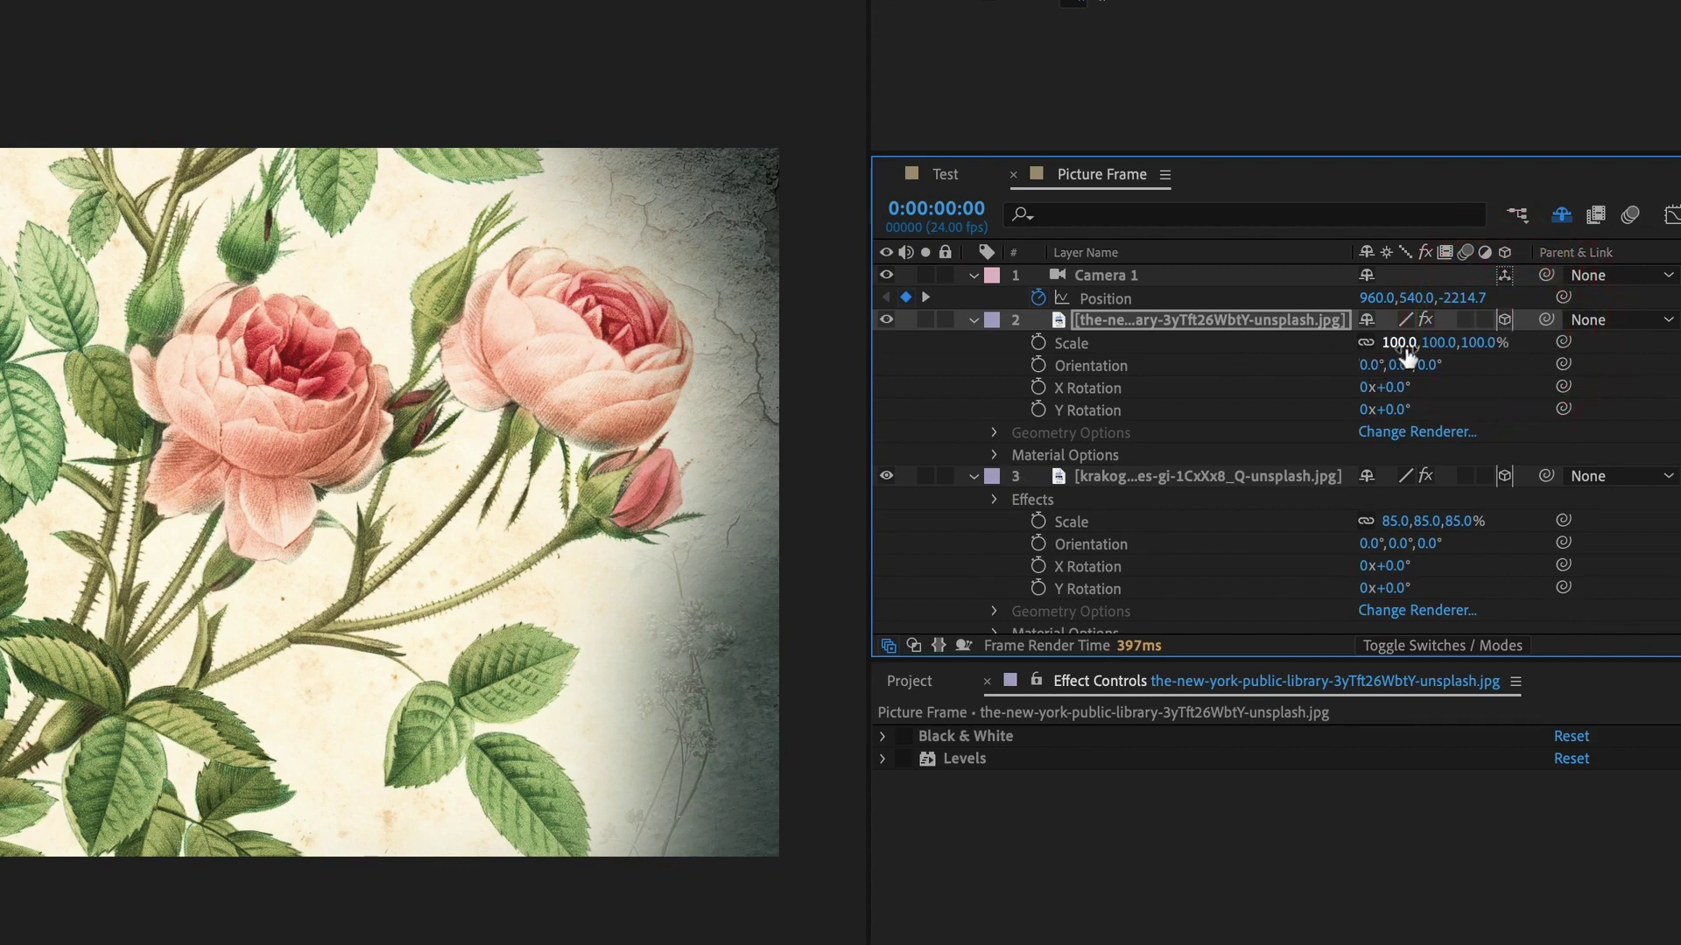
{"action": "left_click_drag", "start_coordinate": [1408, 354], "coordinate": [1305, 355]}
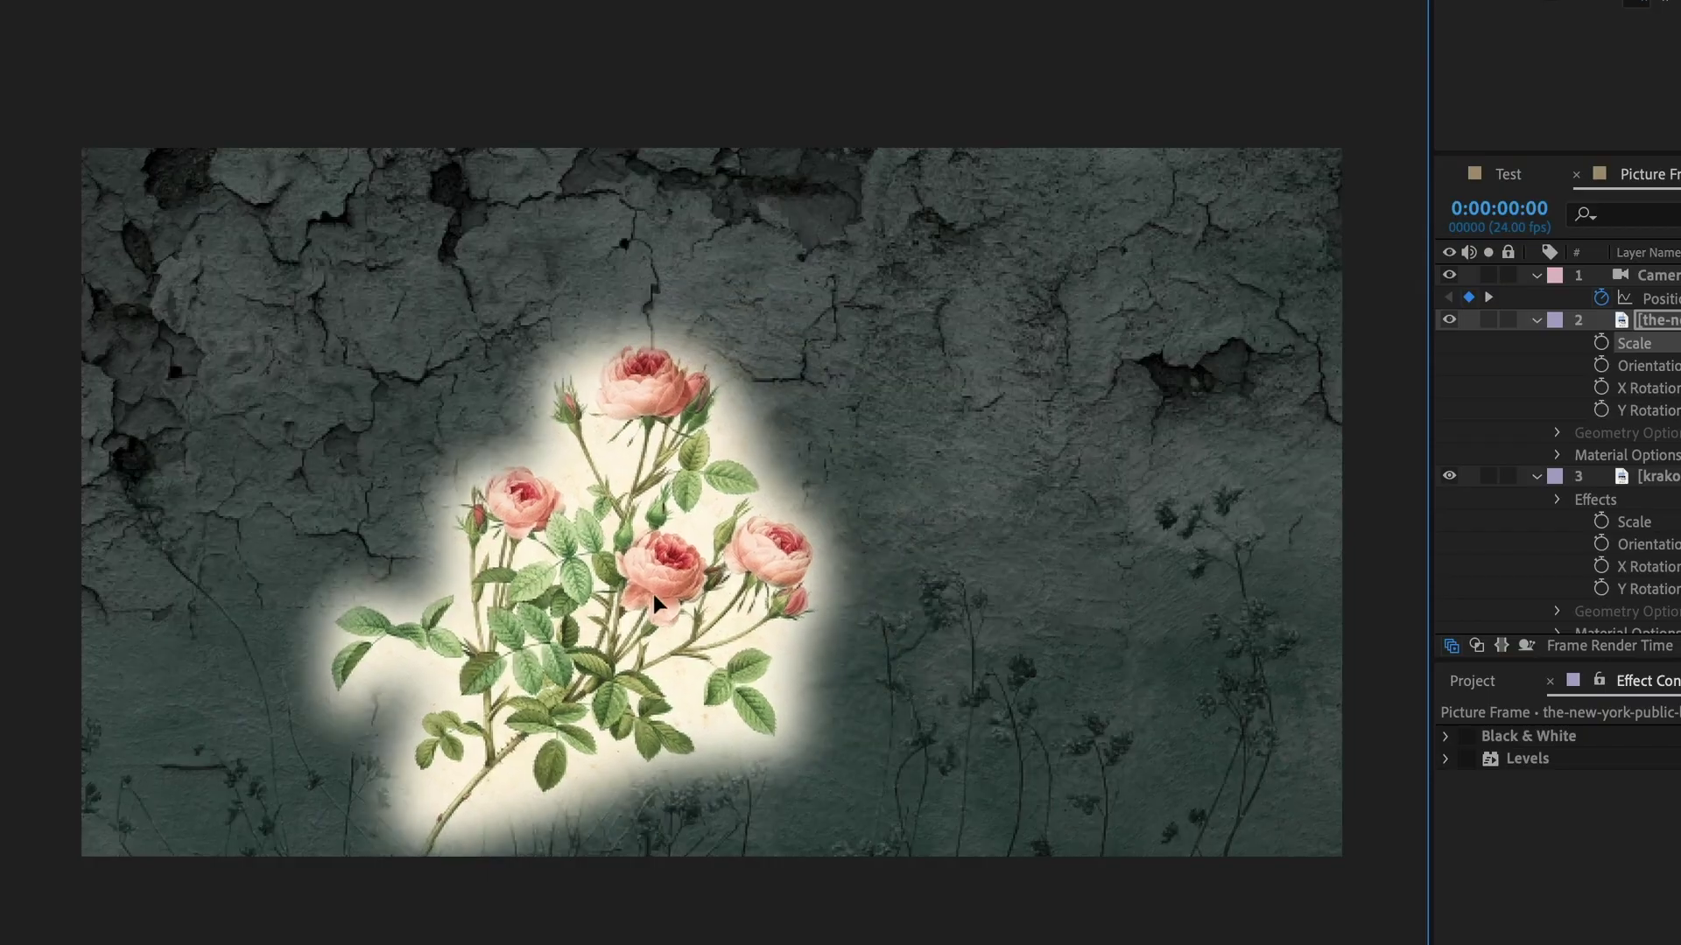
{"action": "left_click_drag", "start_coordinate": [653, 595], "coordinate": [488, 638]}
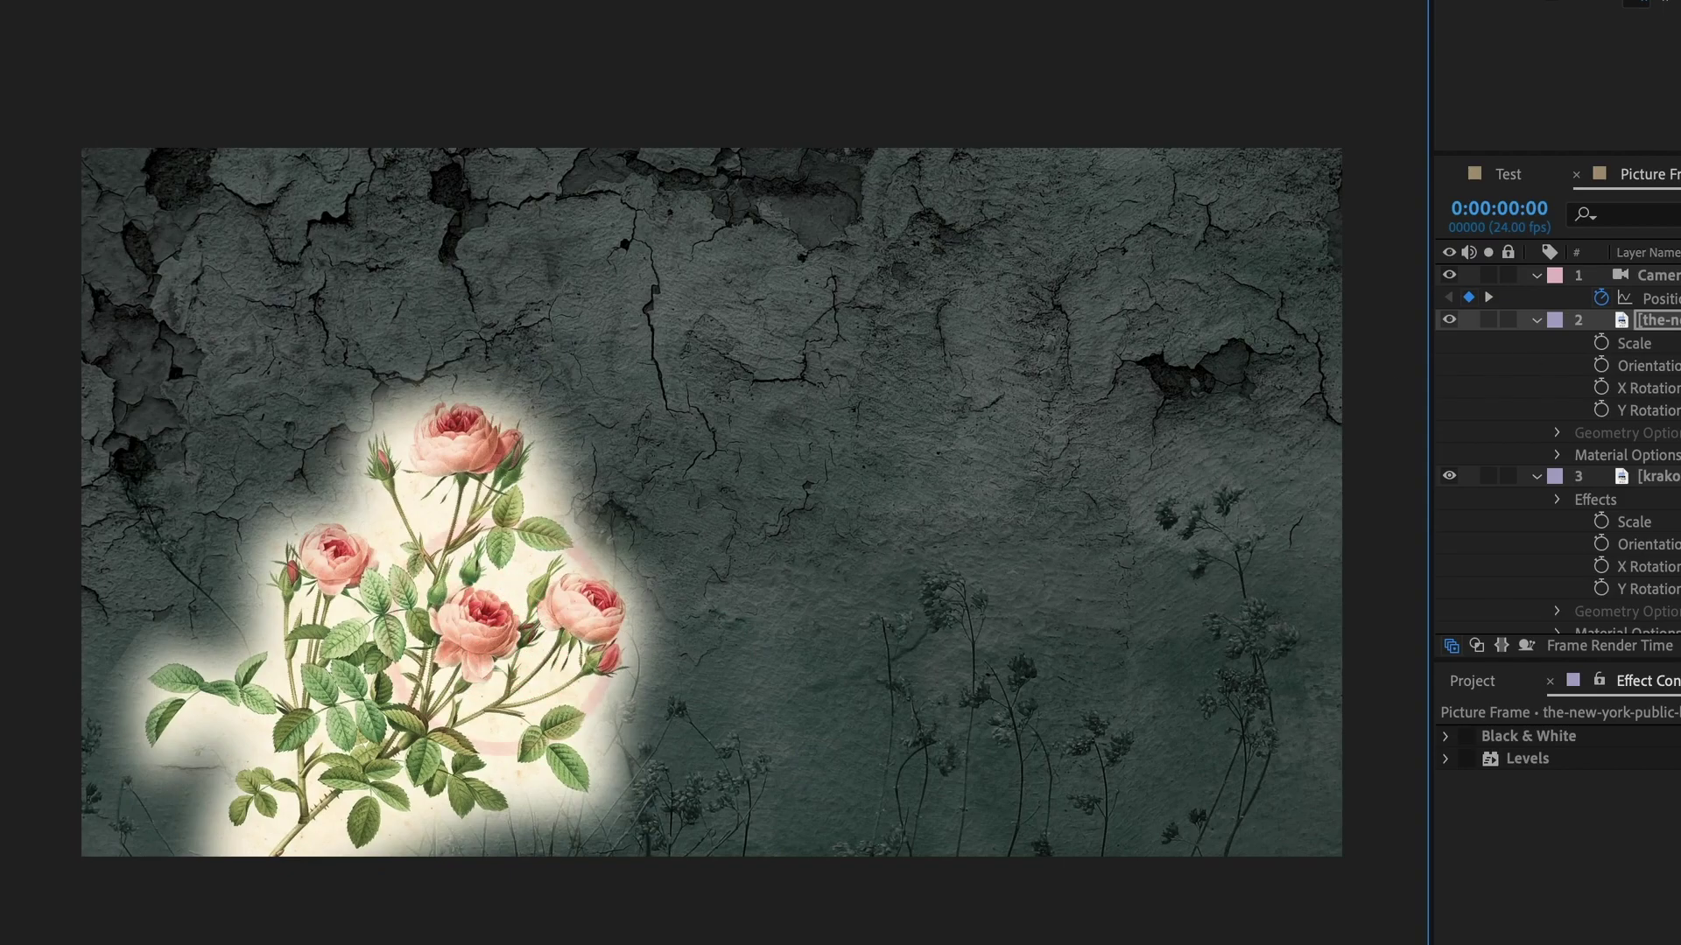
Blend the rose layer with Multiply and raise its Levels input black to darken it
{"action": "left_click", "coordinate": [974, 318]}
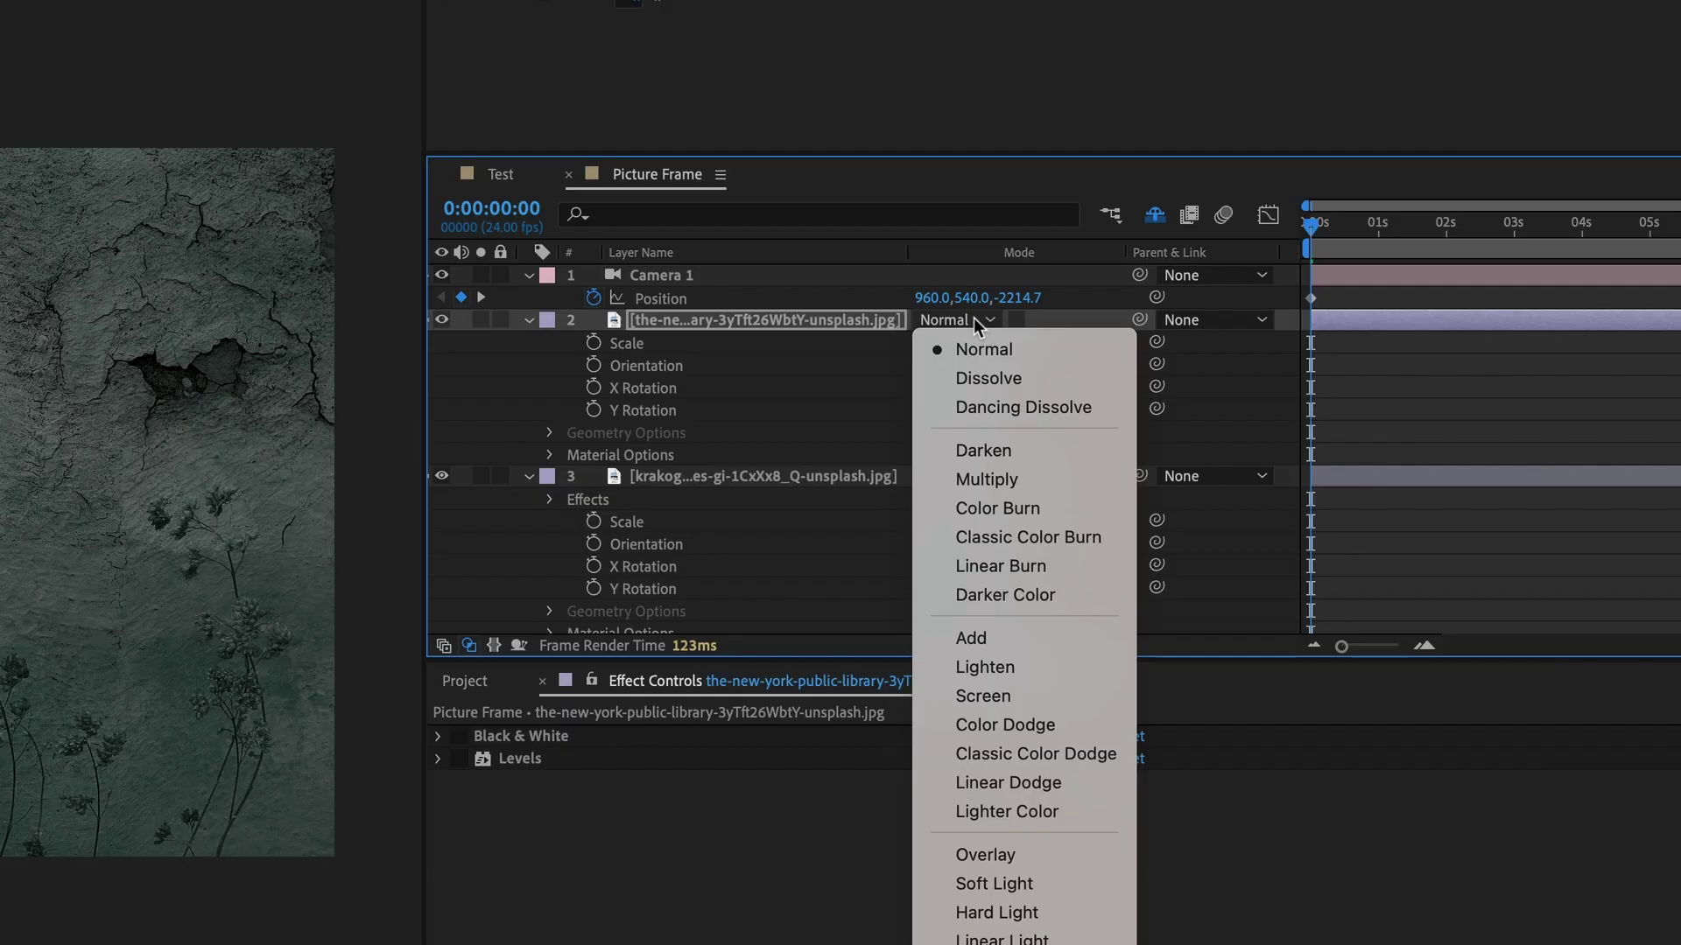
{"action": "left_click", "coordinate": [978, 486]}
{"action": "left_click", "coordinate": [437, 736]}
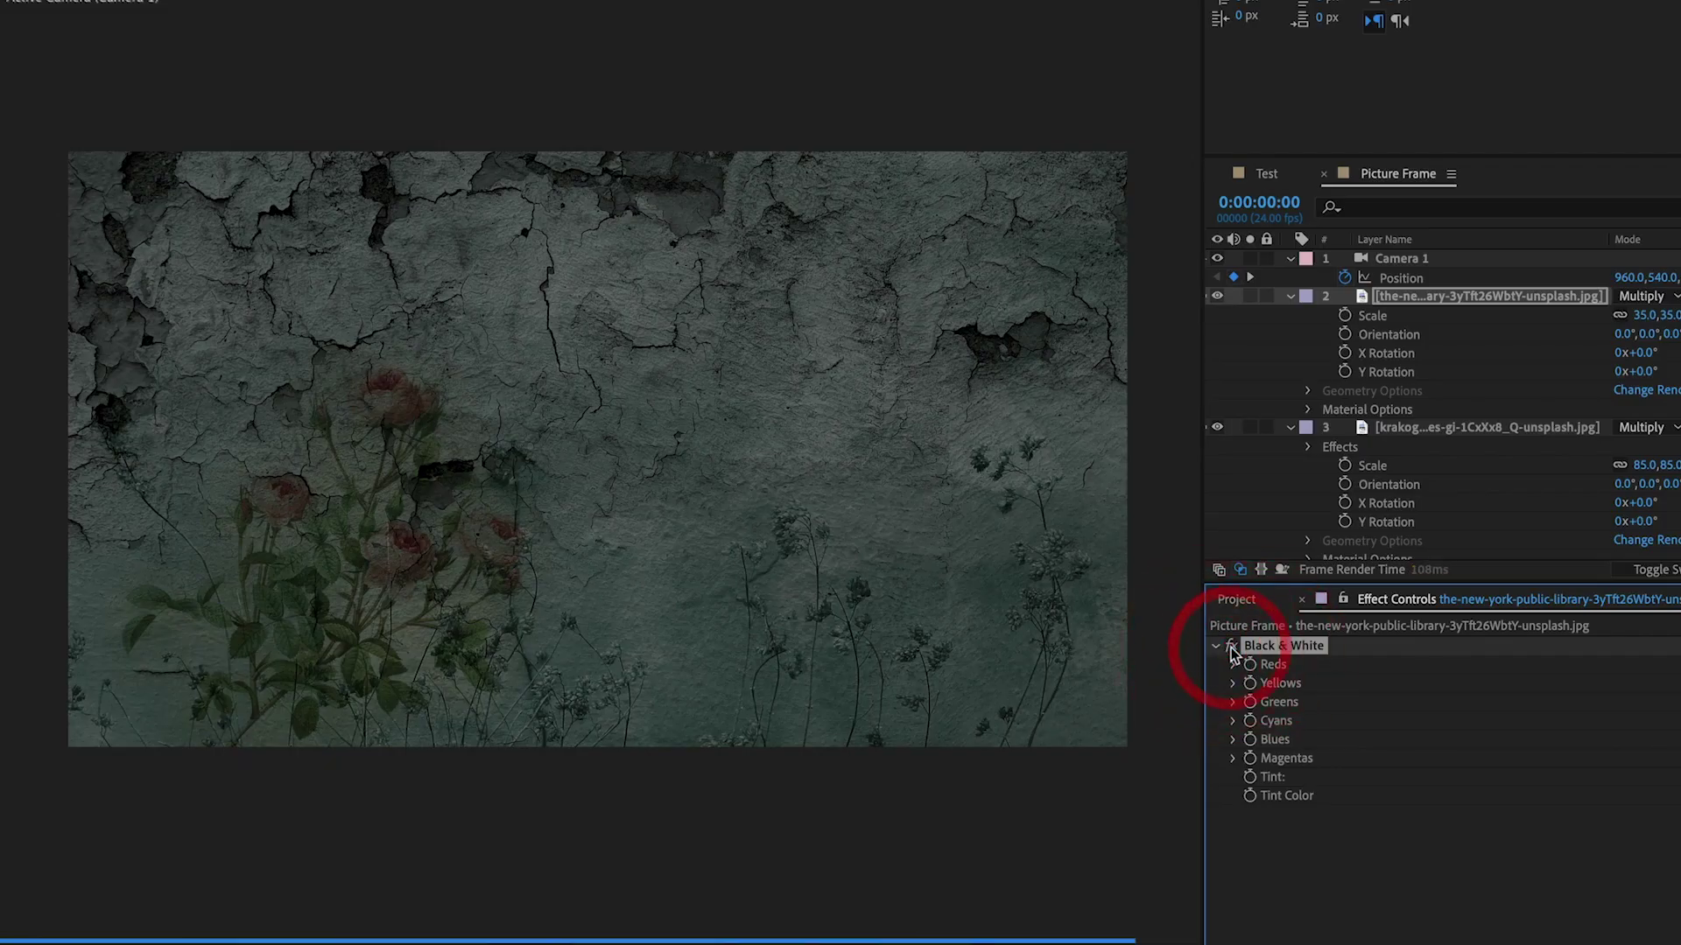
{"action": "left_click", "coordinate": [1287, 646]}
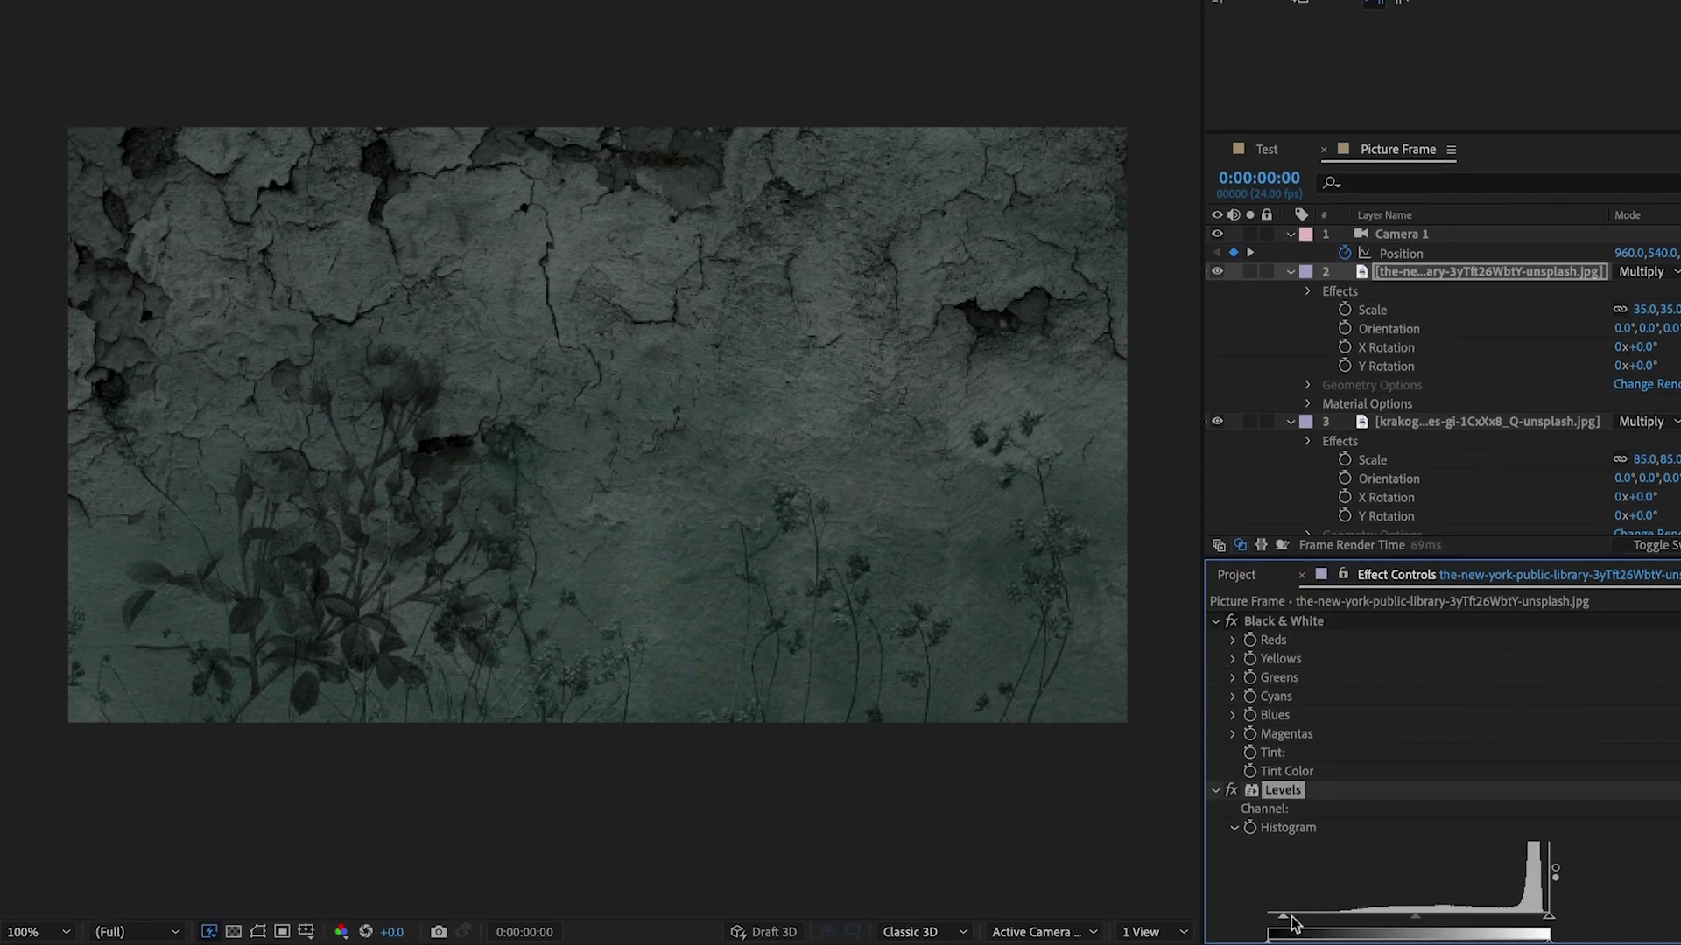
{"action": "left_click_drag", "start_coordinate": [1292, 923], "coordinate": [1359, 926]}
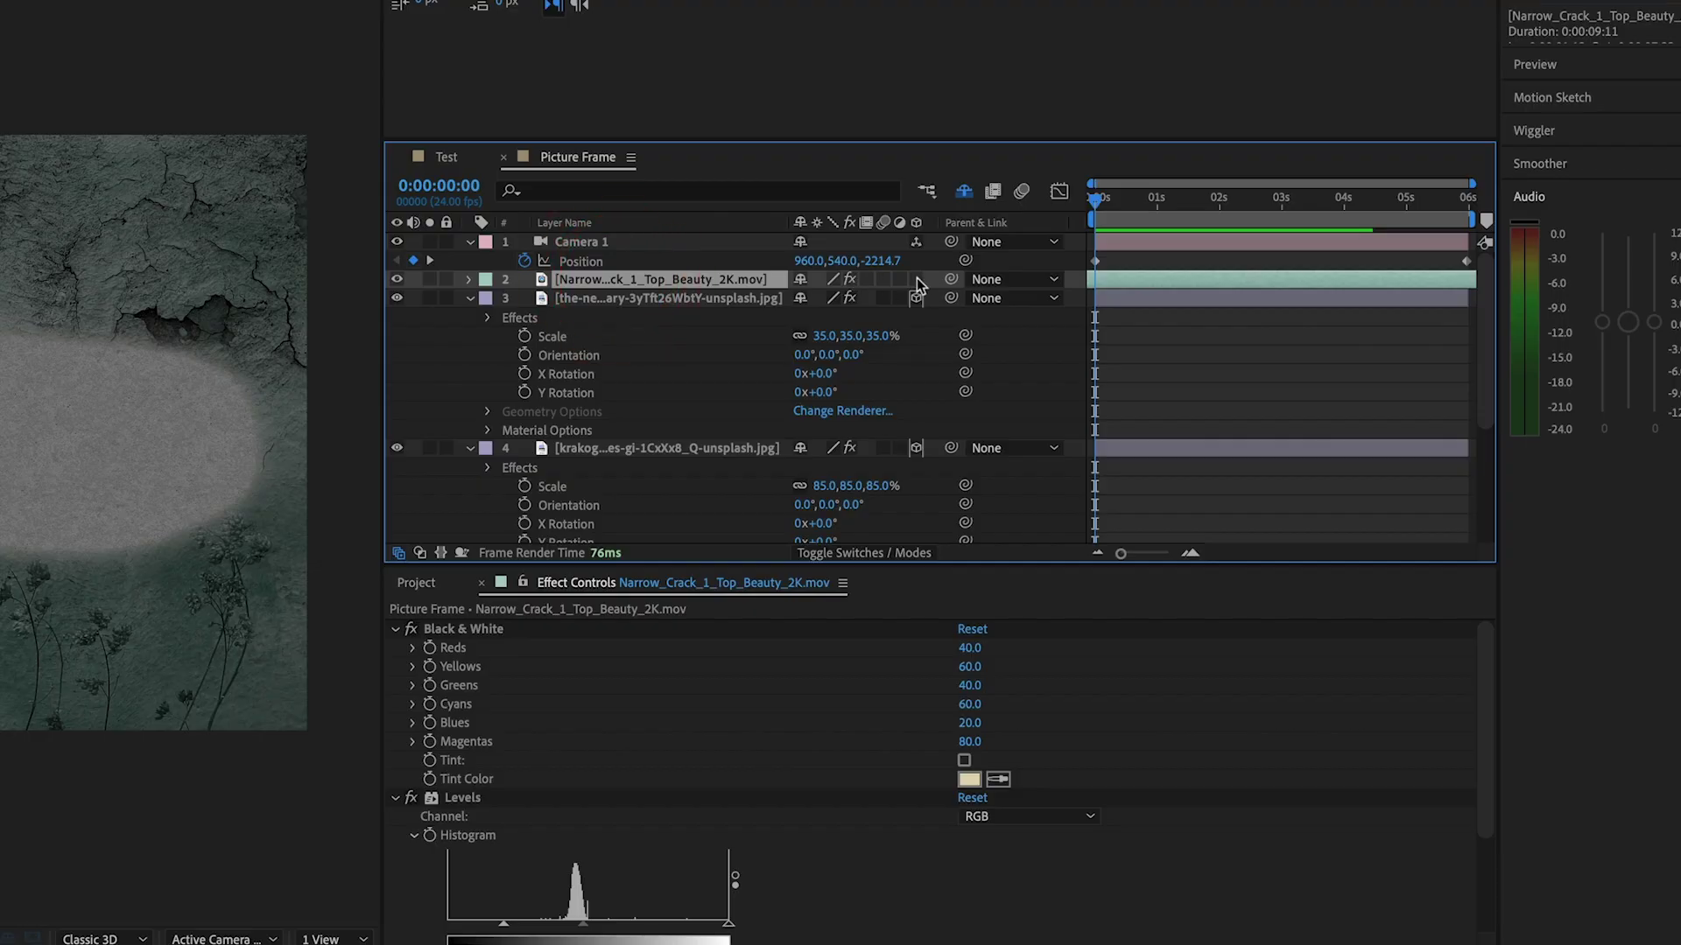
Make the crack footage 3D, rotate it upright, and set its mode to Hard Light
{"action": "left_click", "coordinate": [916, 280]}
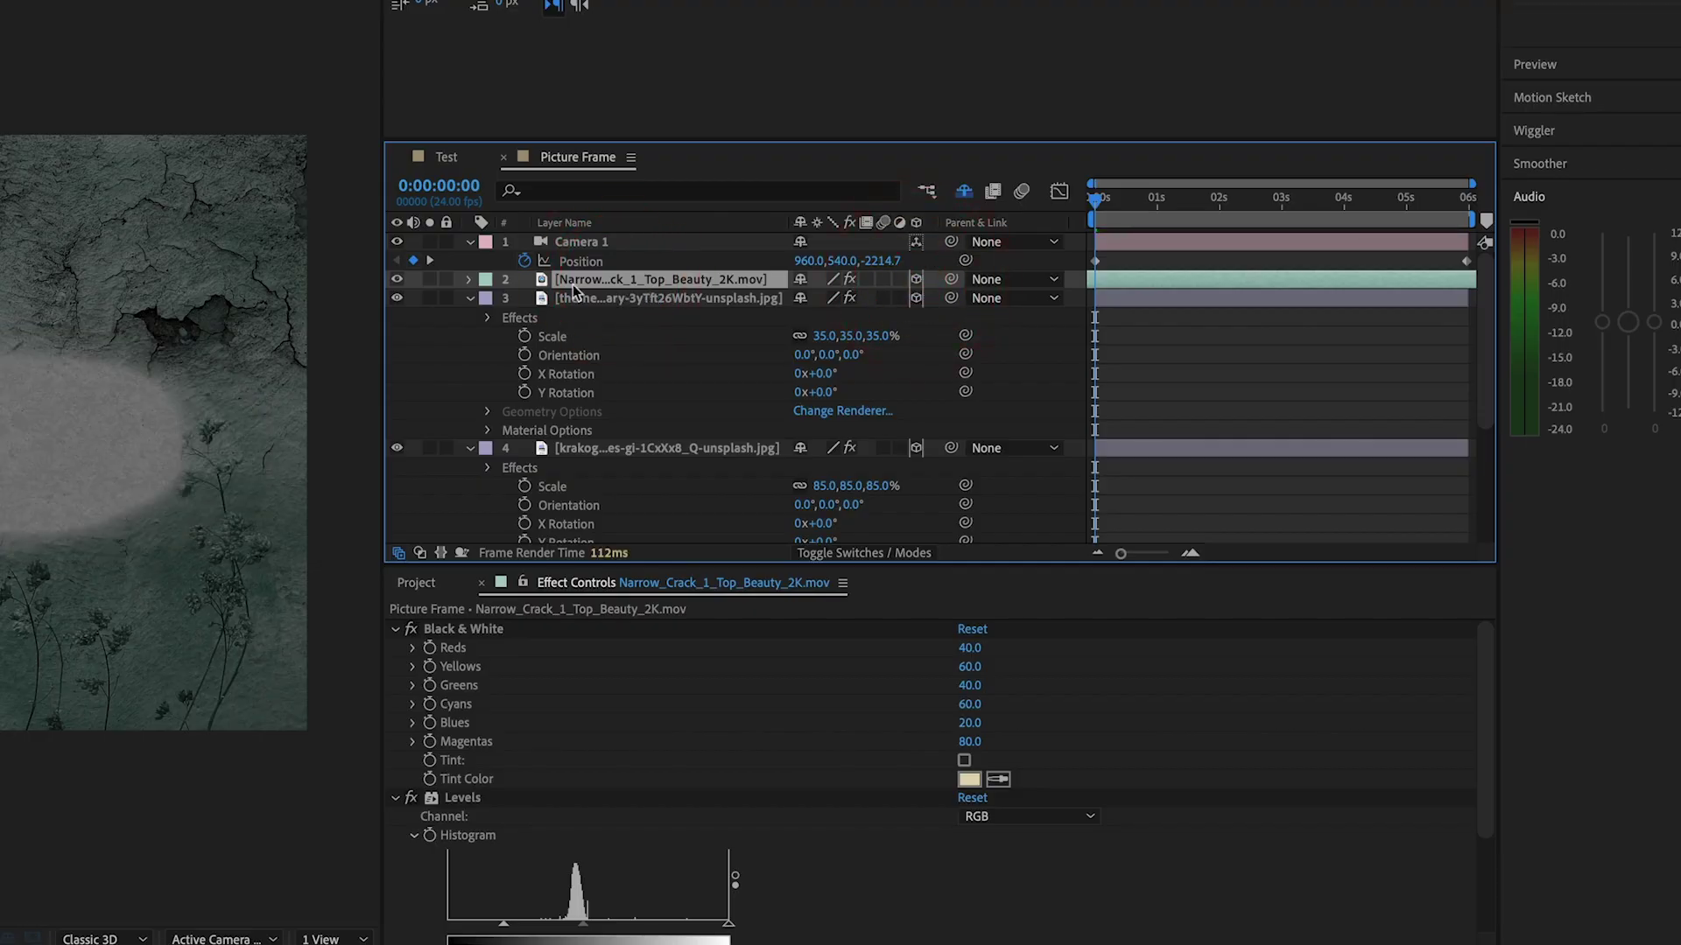
{"action": "key", "text": "r"}
{"action": "left_click_drag", "start_coordinate": [160, 378], "coordinate": [165, 478]}
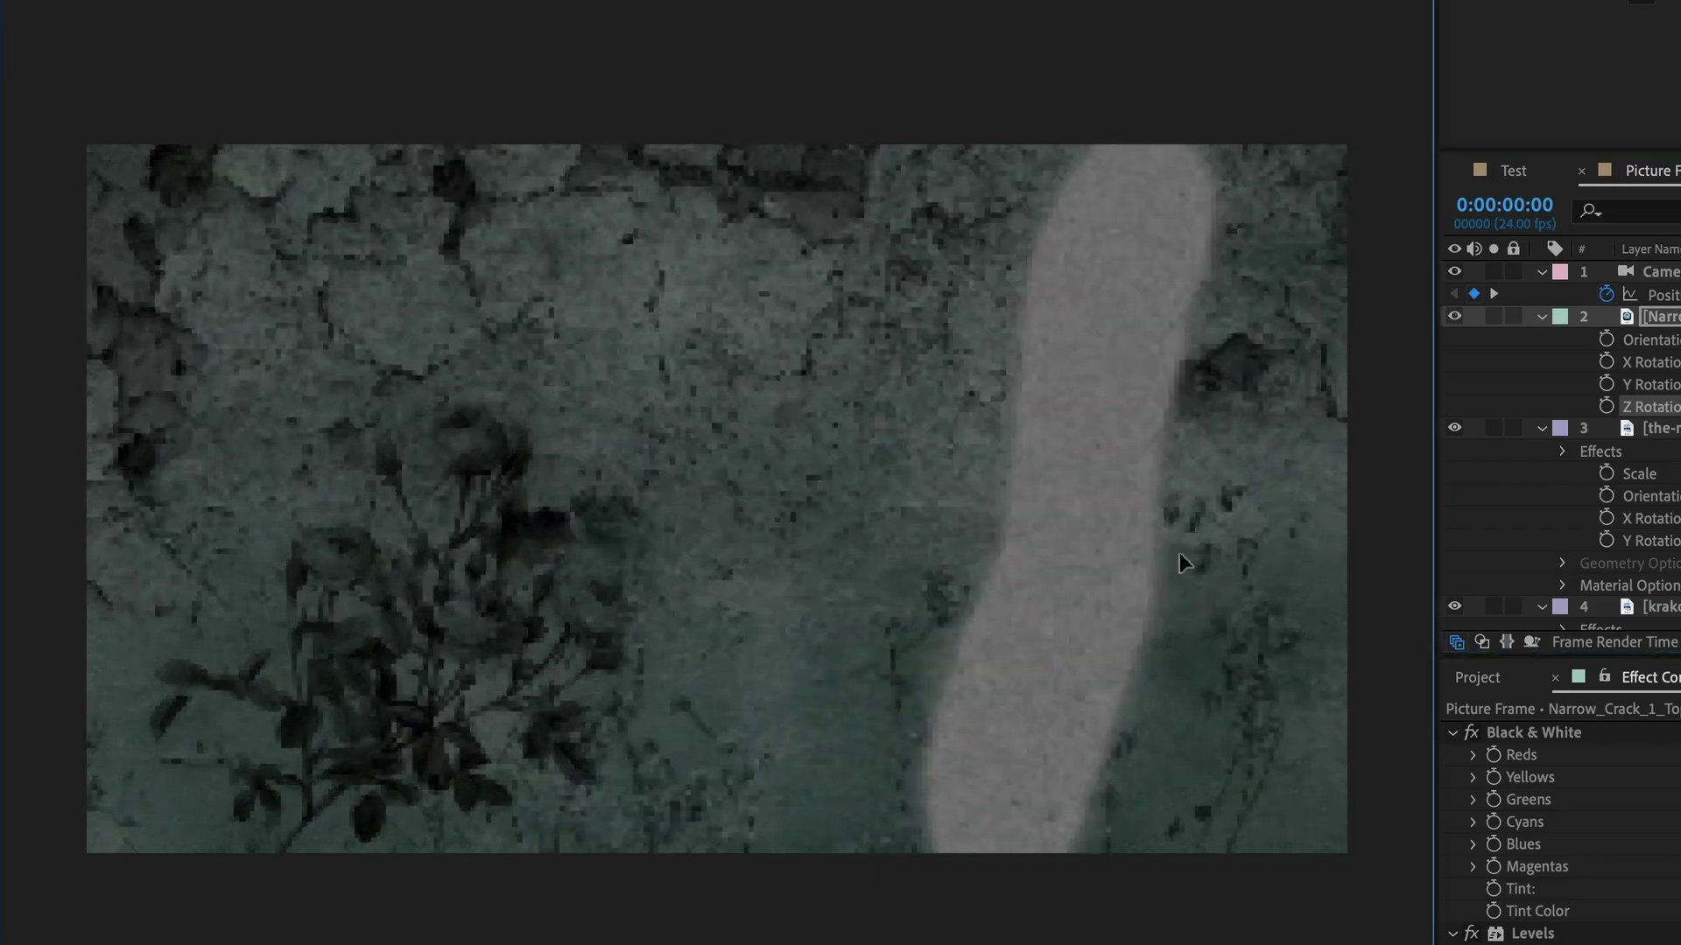
{"action": "left_click_drag", "start_coordinate": [1179, 553], "coordinate": [1252, 539]}
{"action": "left_click", "coordinate": [829, 279]}
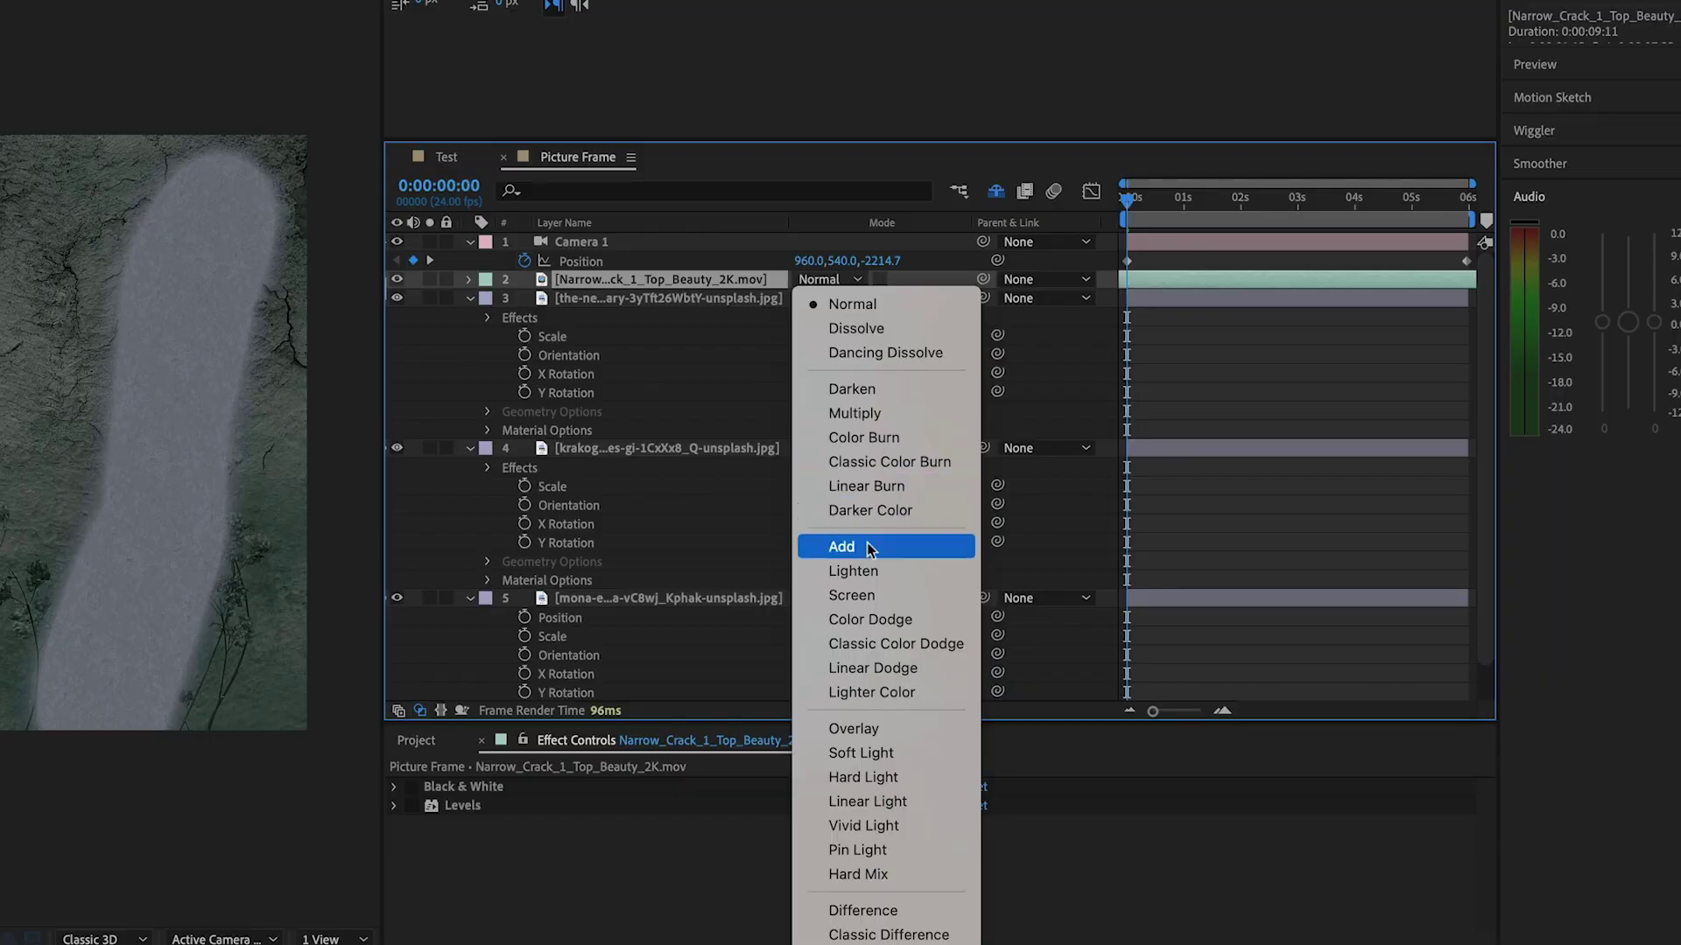
{"action": "left_click", "coordinate": [873, 776]}
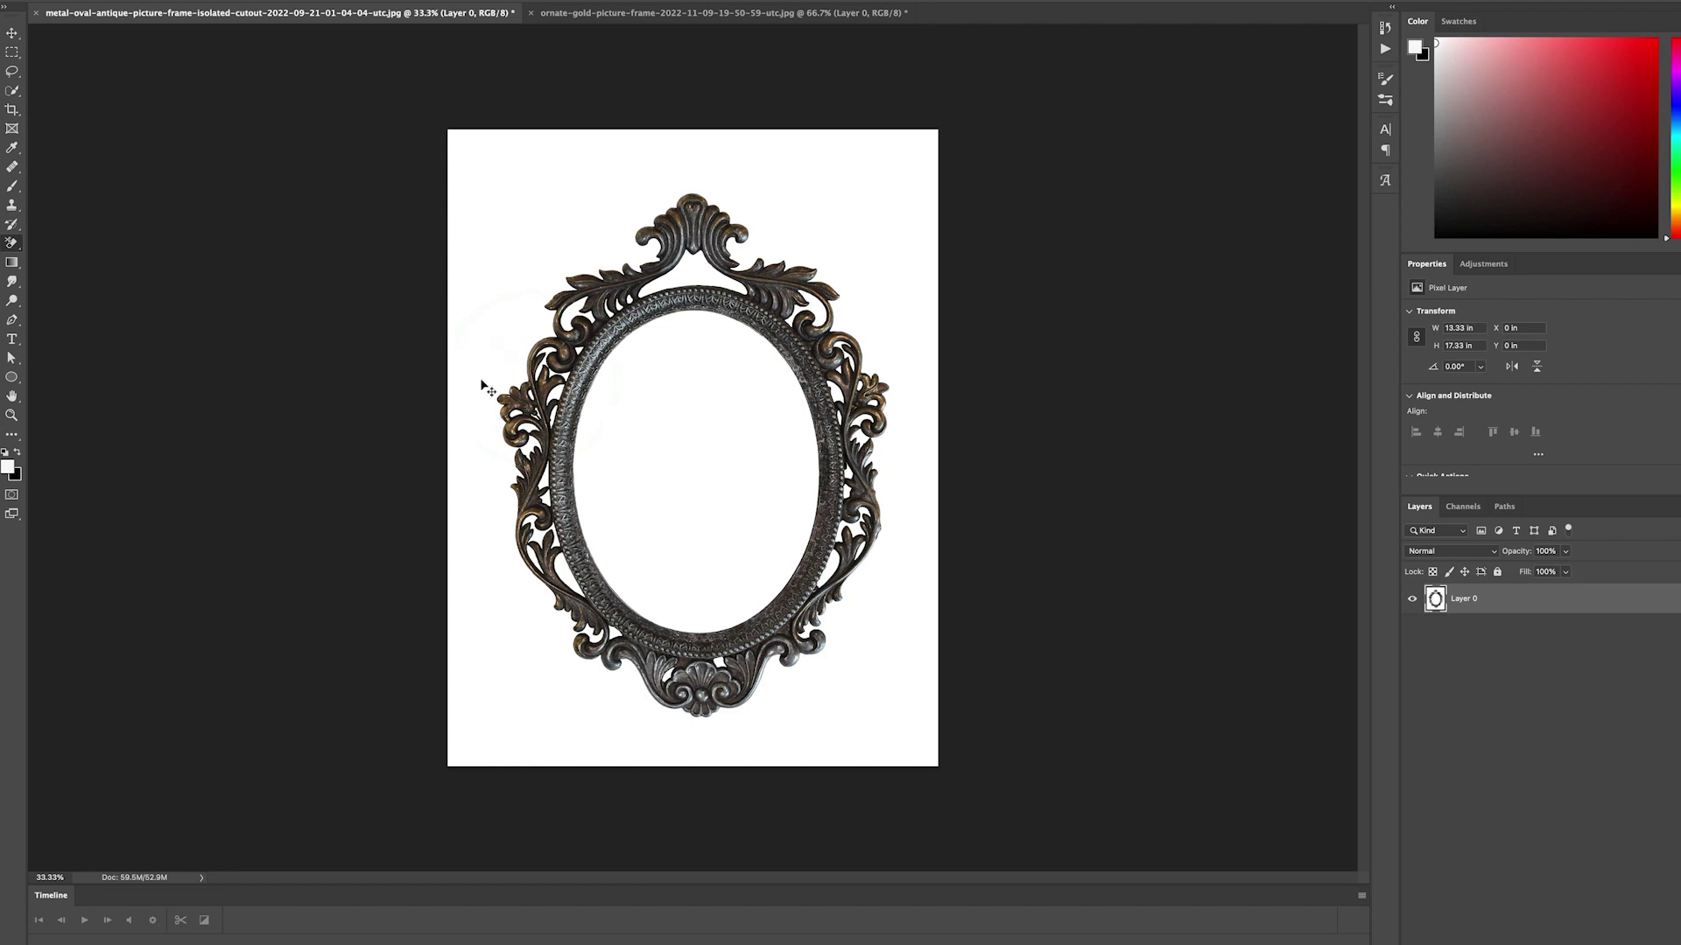
Erase the leftover white along the gold frame's left and bottom edges
{"action": "scroll", "coordinate": [480, 383], "scroll_direction": "up", "scroll_amount": 5}
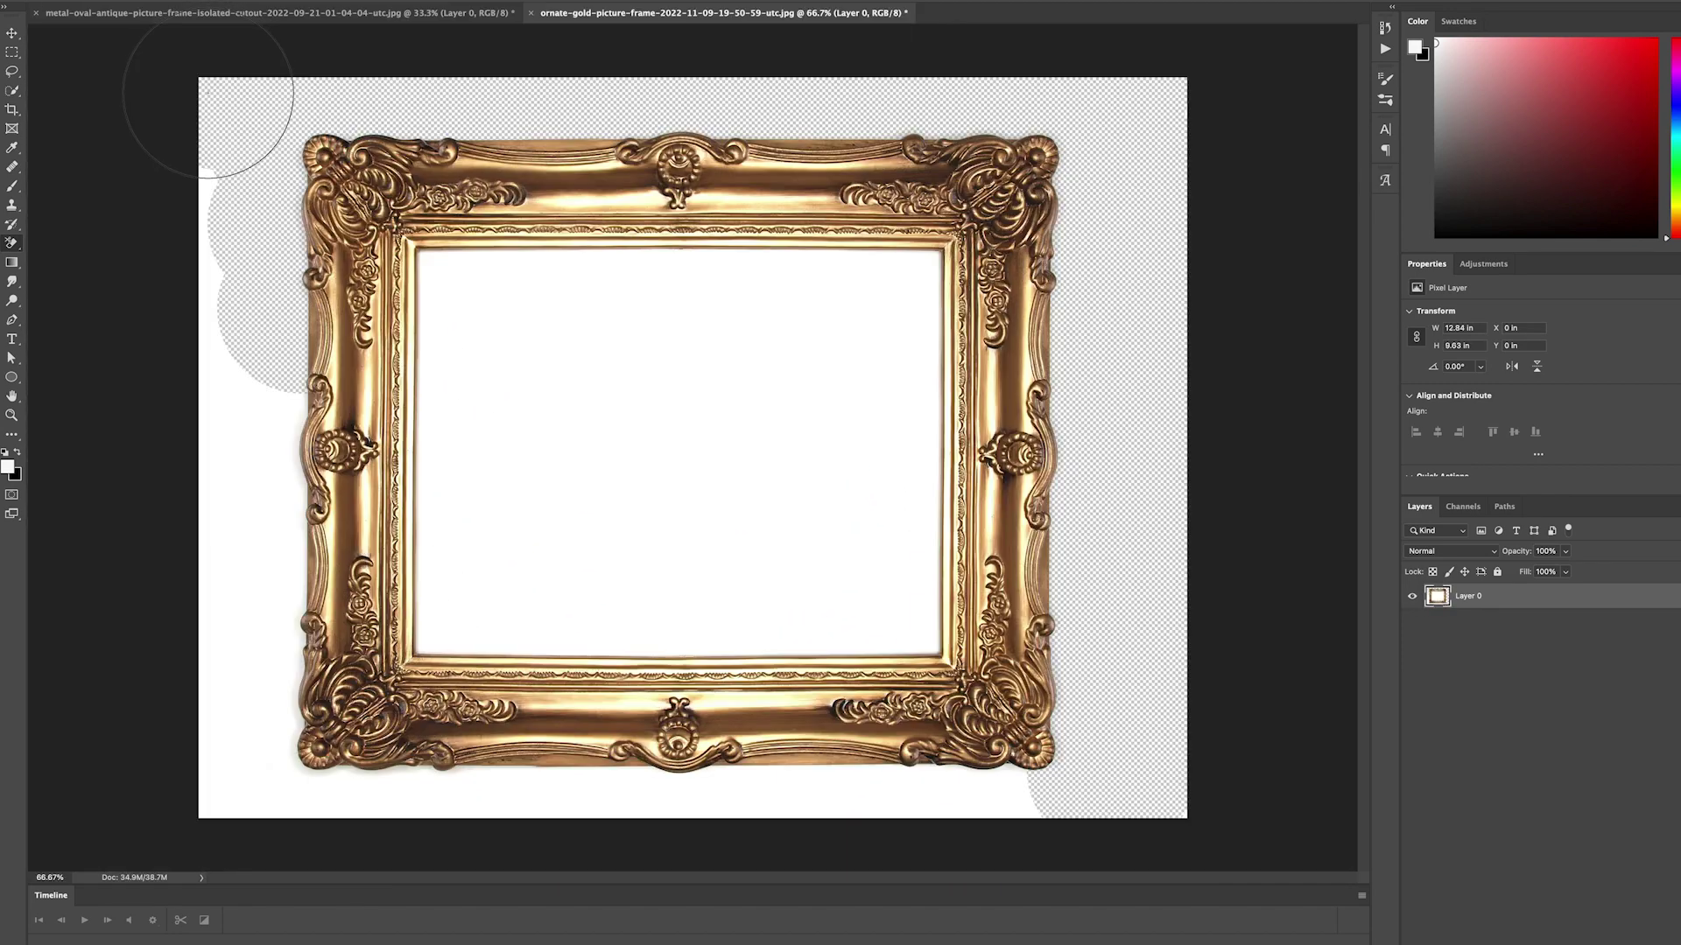
{"action": "mouse_move", "coordinate": [209, 216]}
{"action": "left_mouse_down"}
{"action": "mouse_move", "coordinate": [201, 175]}
{"action": "mouse_move", "coordinate": [214, 315]}
{"action": "left_mouse_up"}
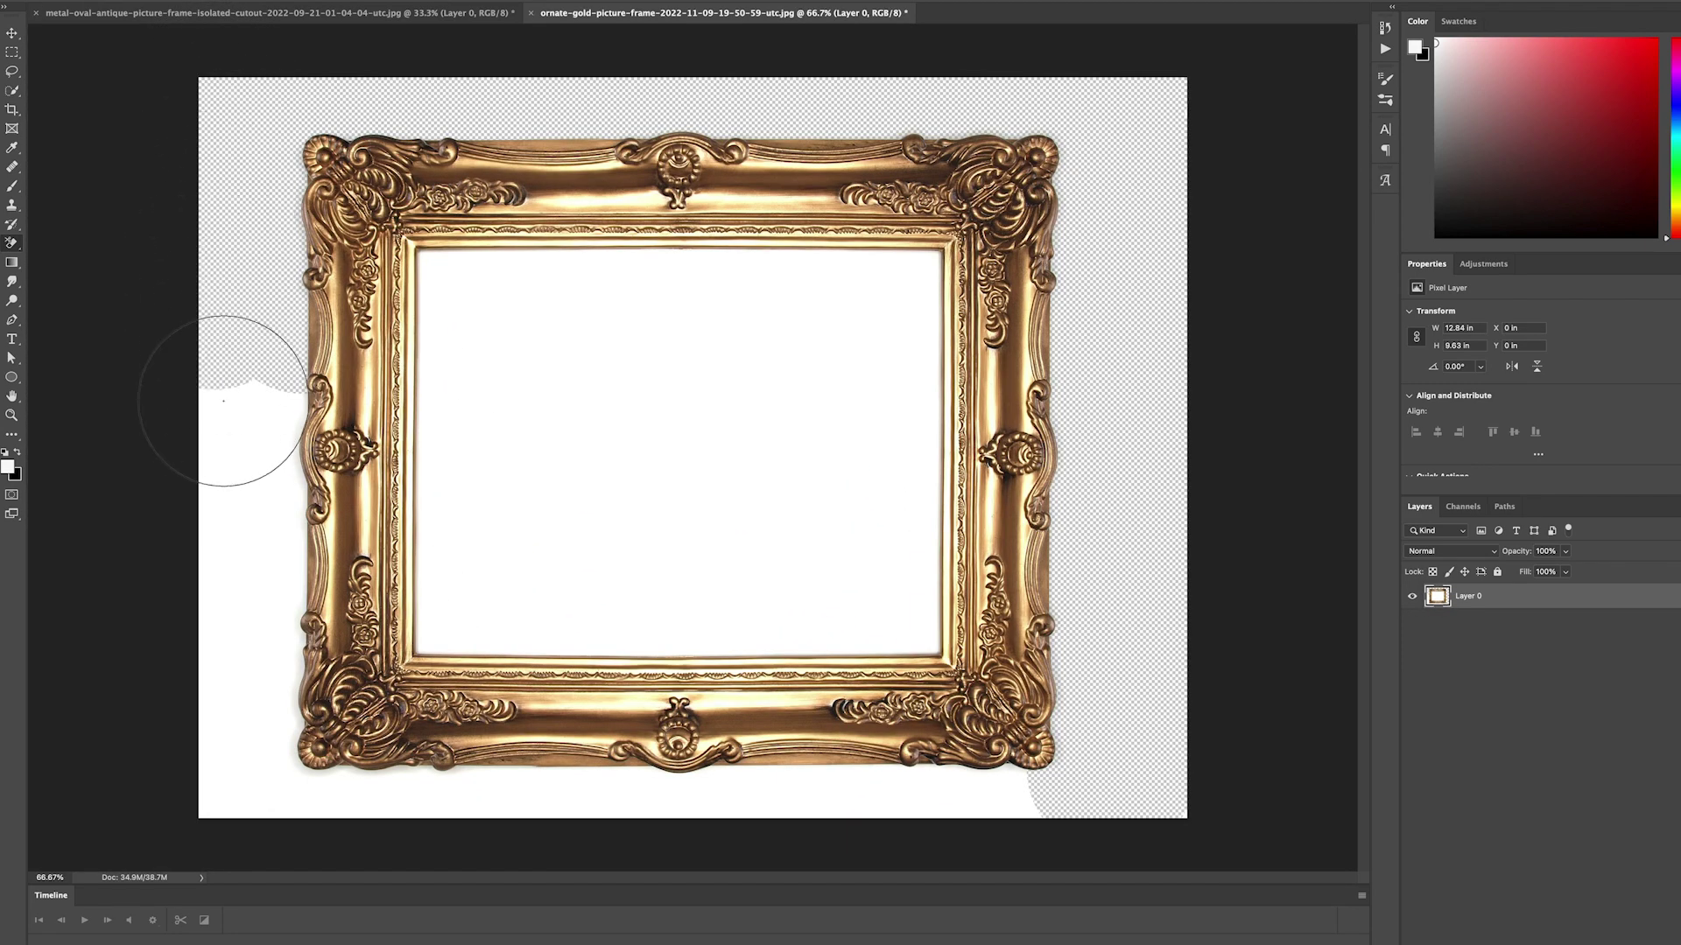
{"action": "mouse_move", "coordinate": [223, 400]}
{"action": "left_mouse_down"}
{"action": "mouse_move", "coordinate": [223, 458]}
{"action": "mouse_move", "coordinate": [791, 805]}
{"action": "mouse_move", "coordinate": [1011, 807]}
{"action": "left_mouse_up"}
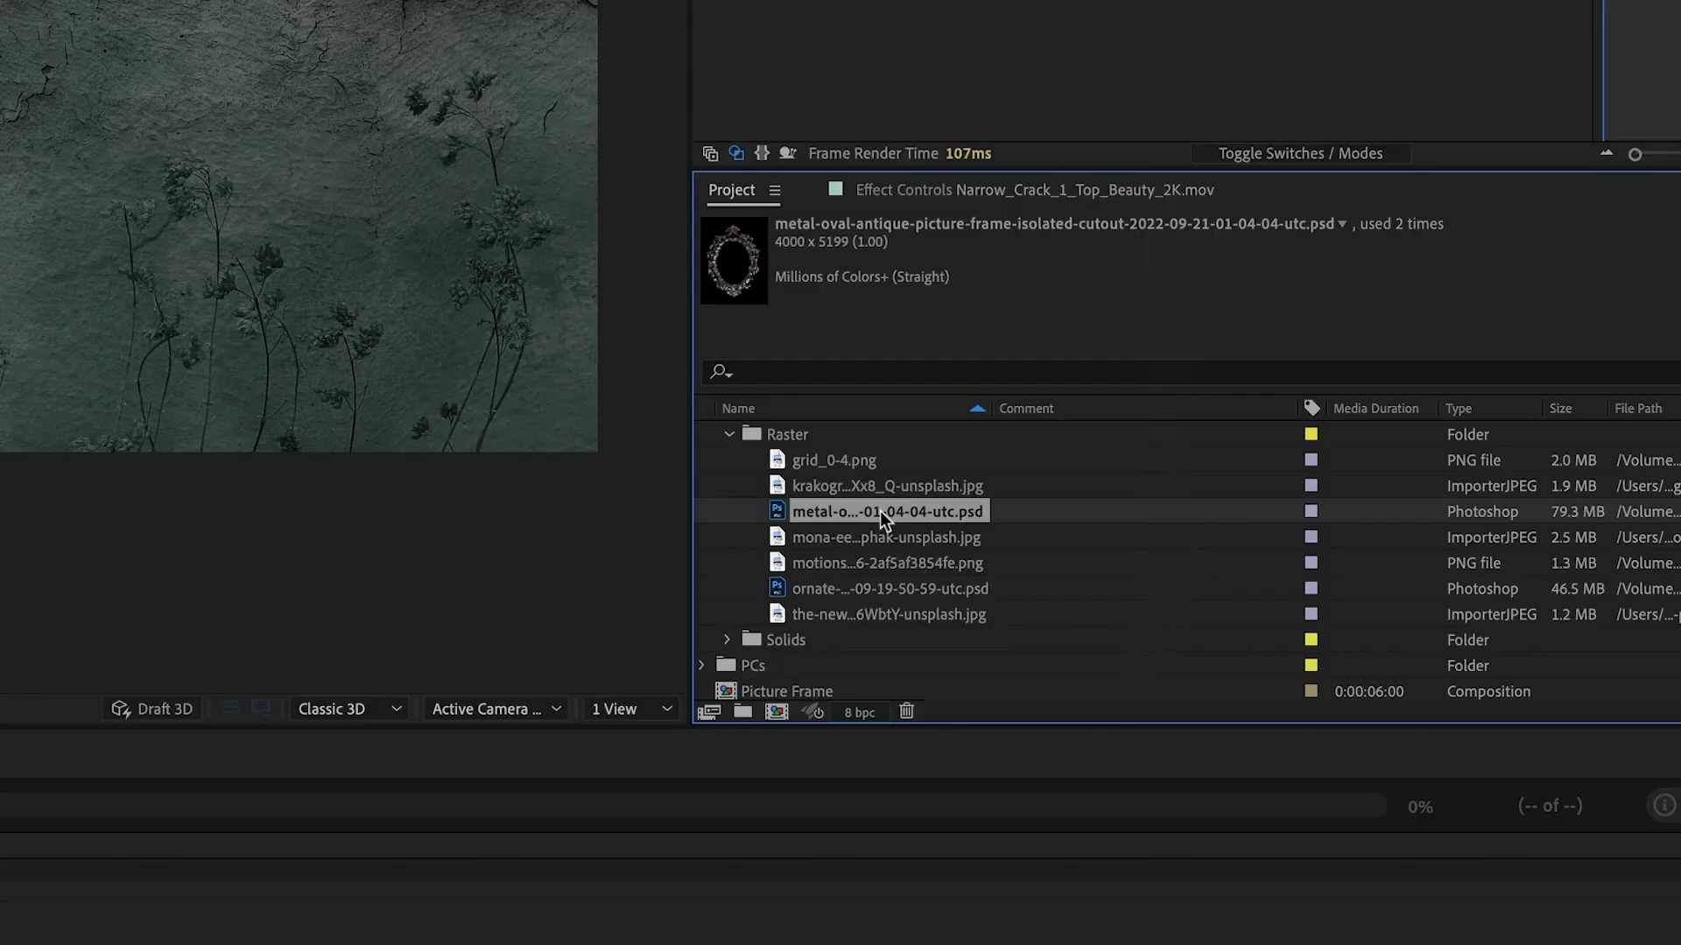
Create compositions from the oval metal frame and ornate gold frame PSDs
{"action": "left_click_drag", "start_coordinate": [879, 511], "coordinate": [778, 710]}
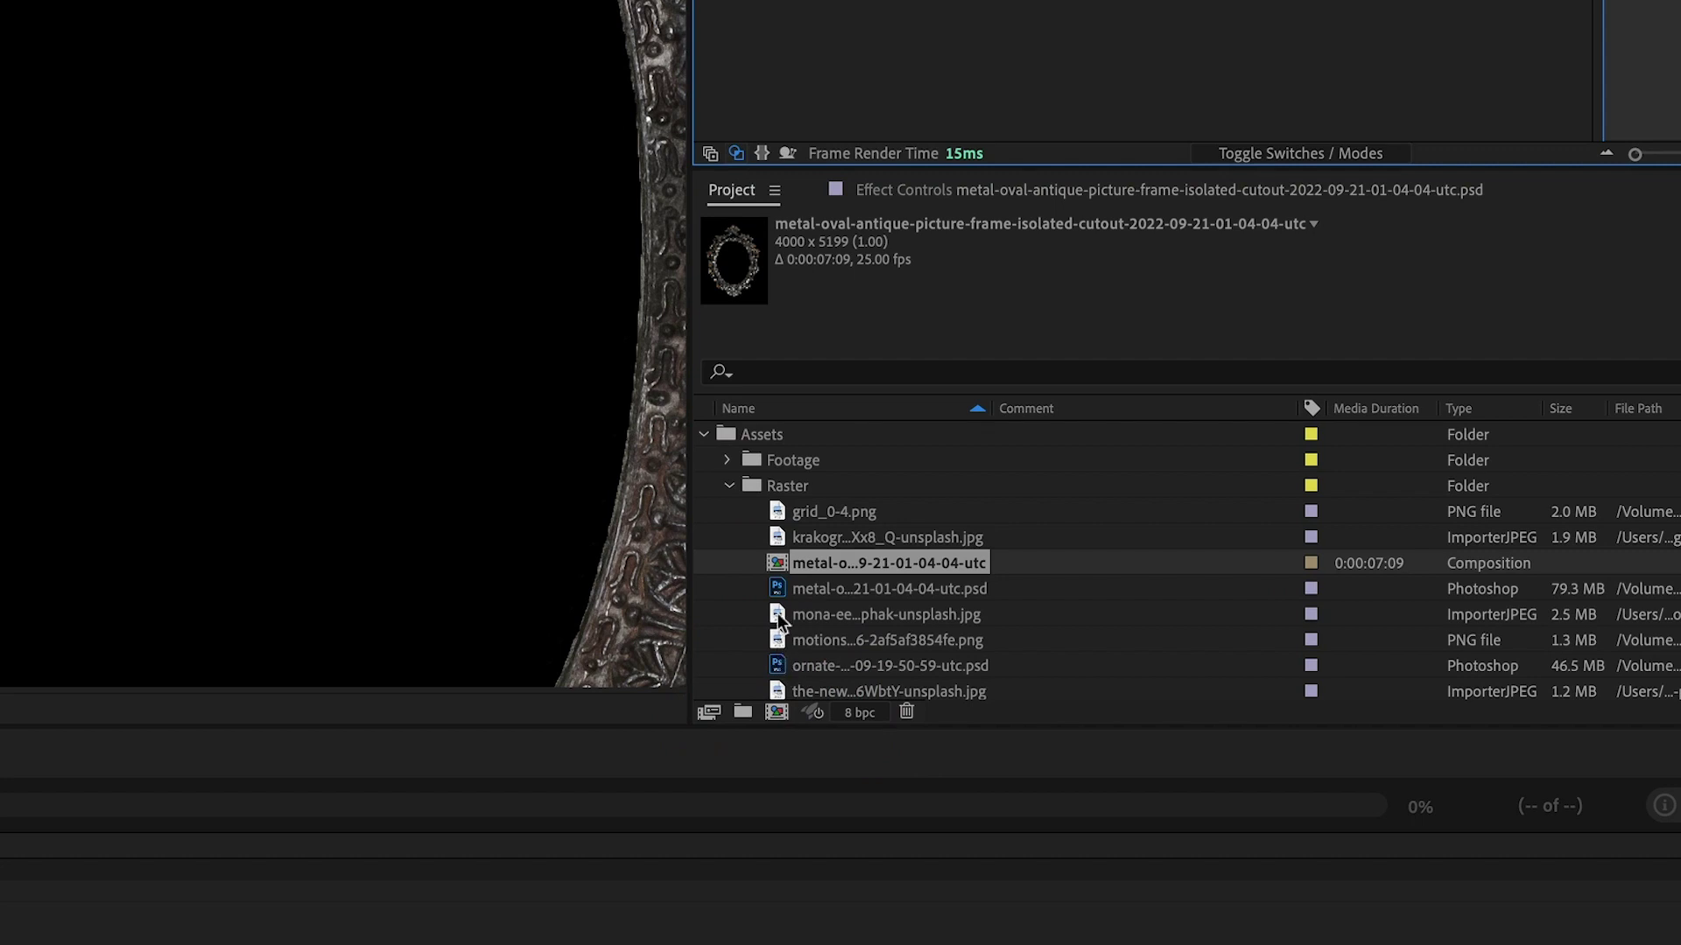
{"action": "left_click_drag", "start_coordinate": [776, 665], "coordinate": [778, 710]}
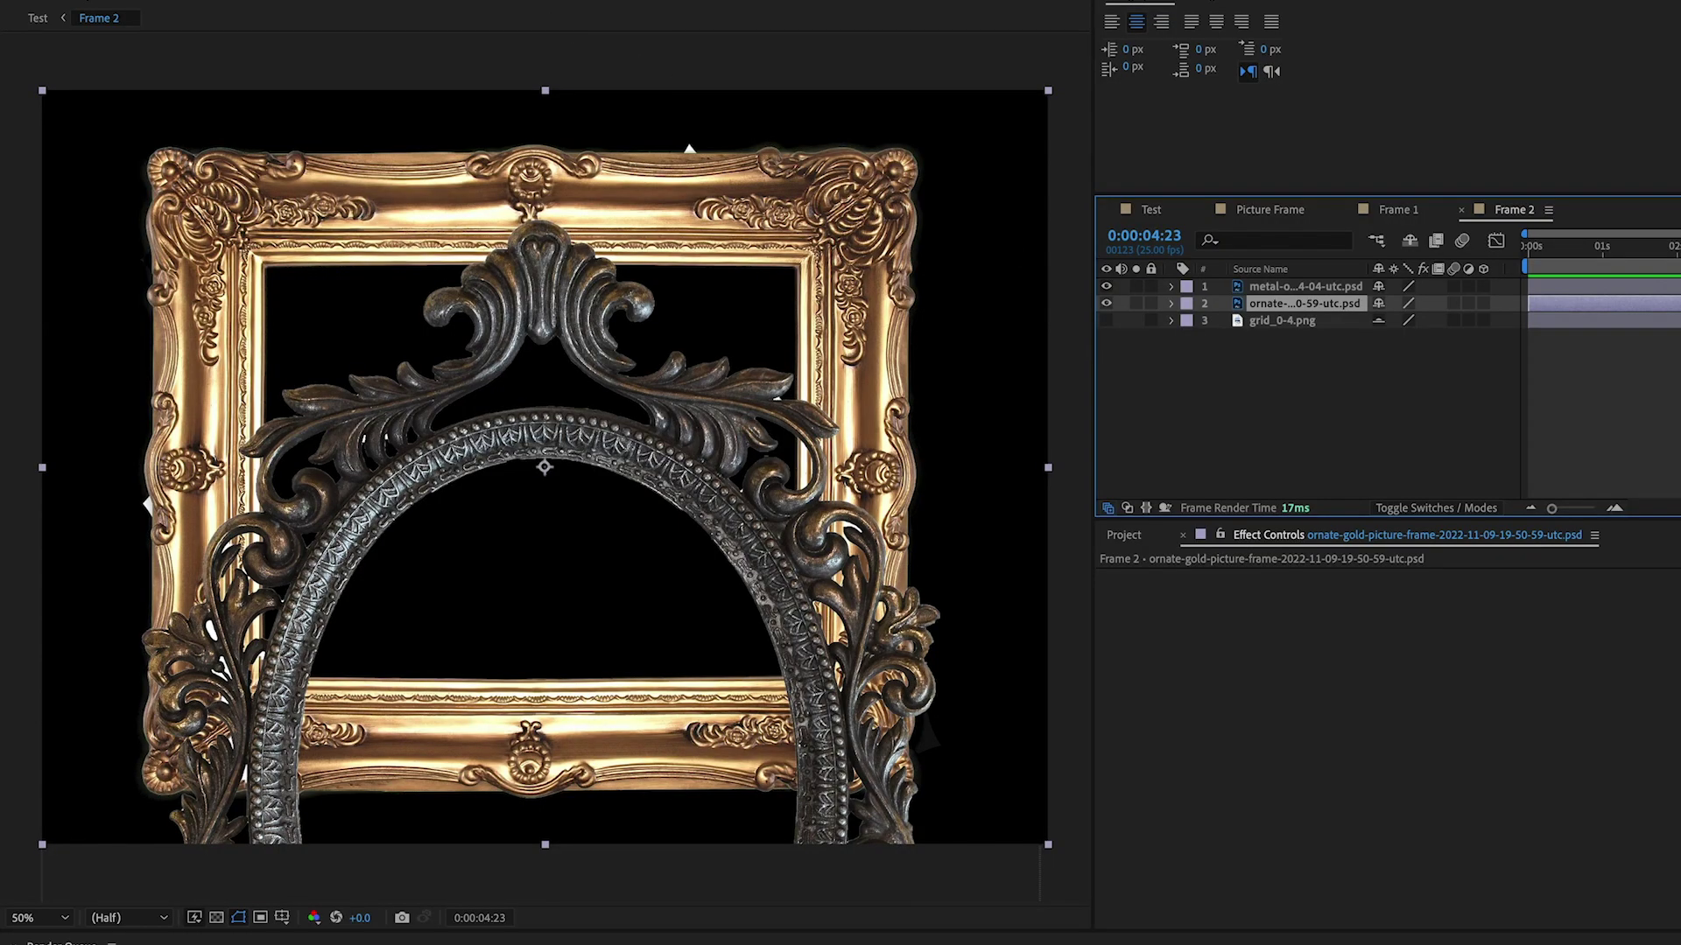
Apply CC Toner to the gold frame and sample bronze-grey Highlights and Midtones colours from the frames
{"action": "mouse_move", "coordinate": [451, 158]}
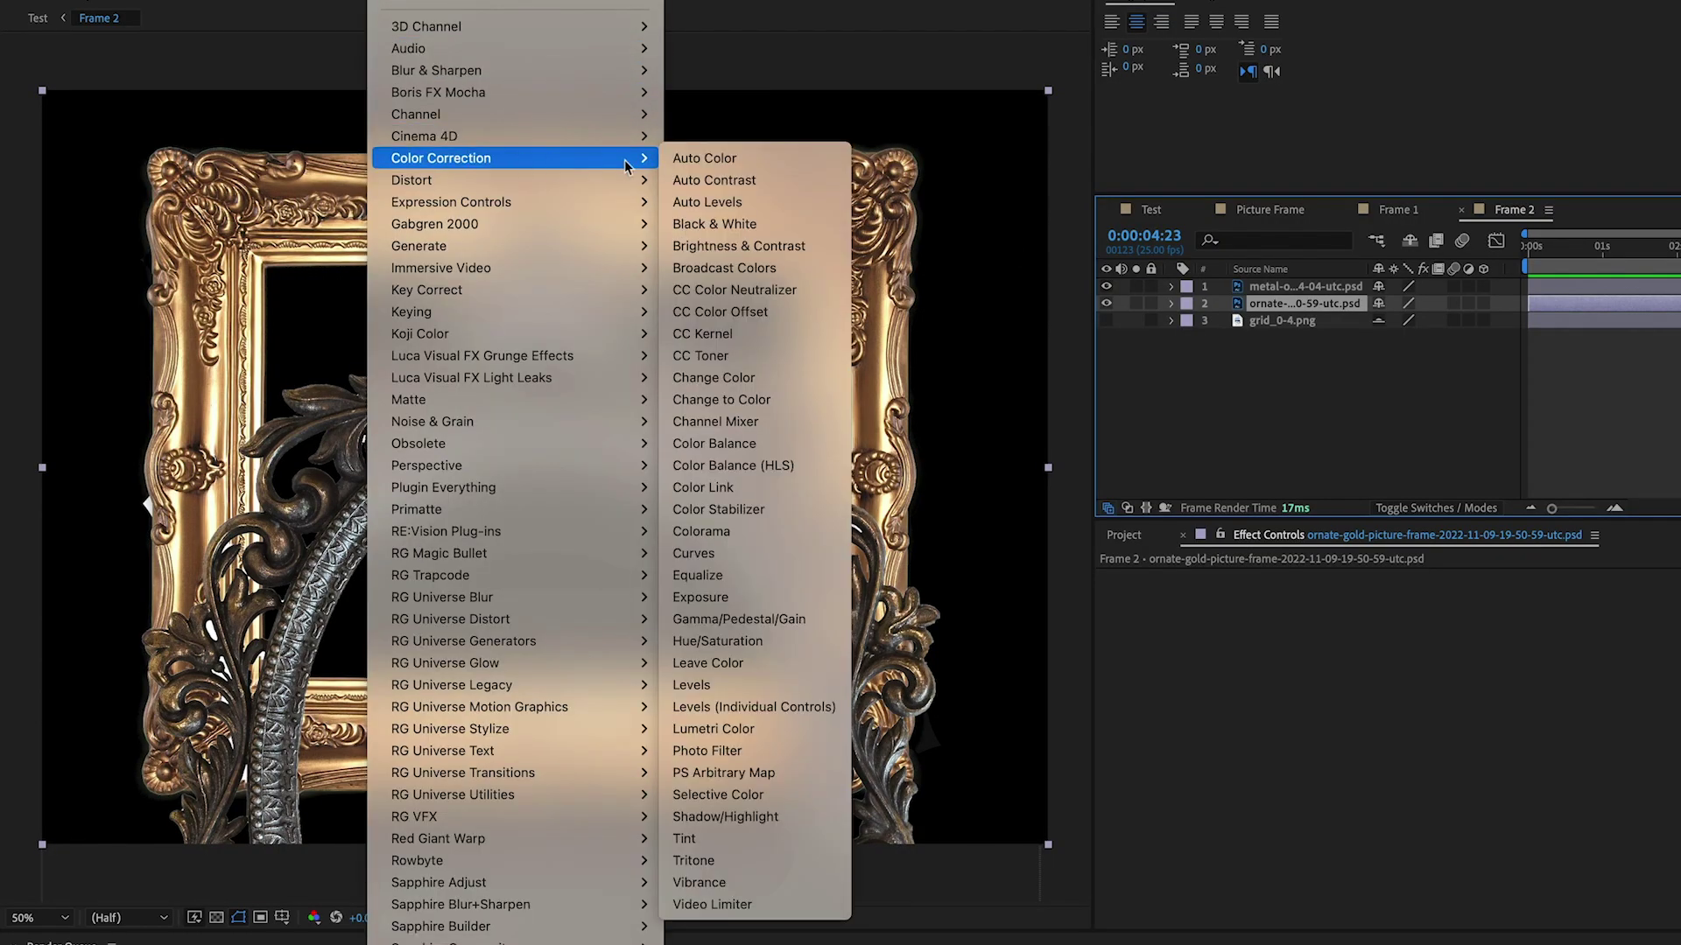
{"action": "left_click", "coordinate": [731, 356]}
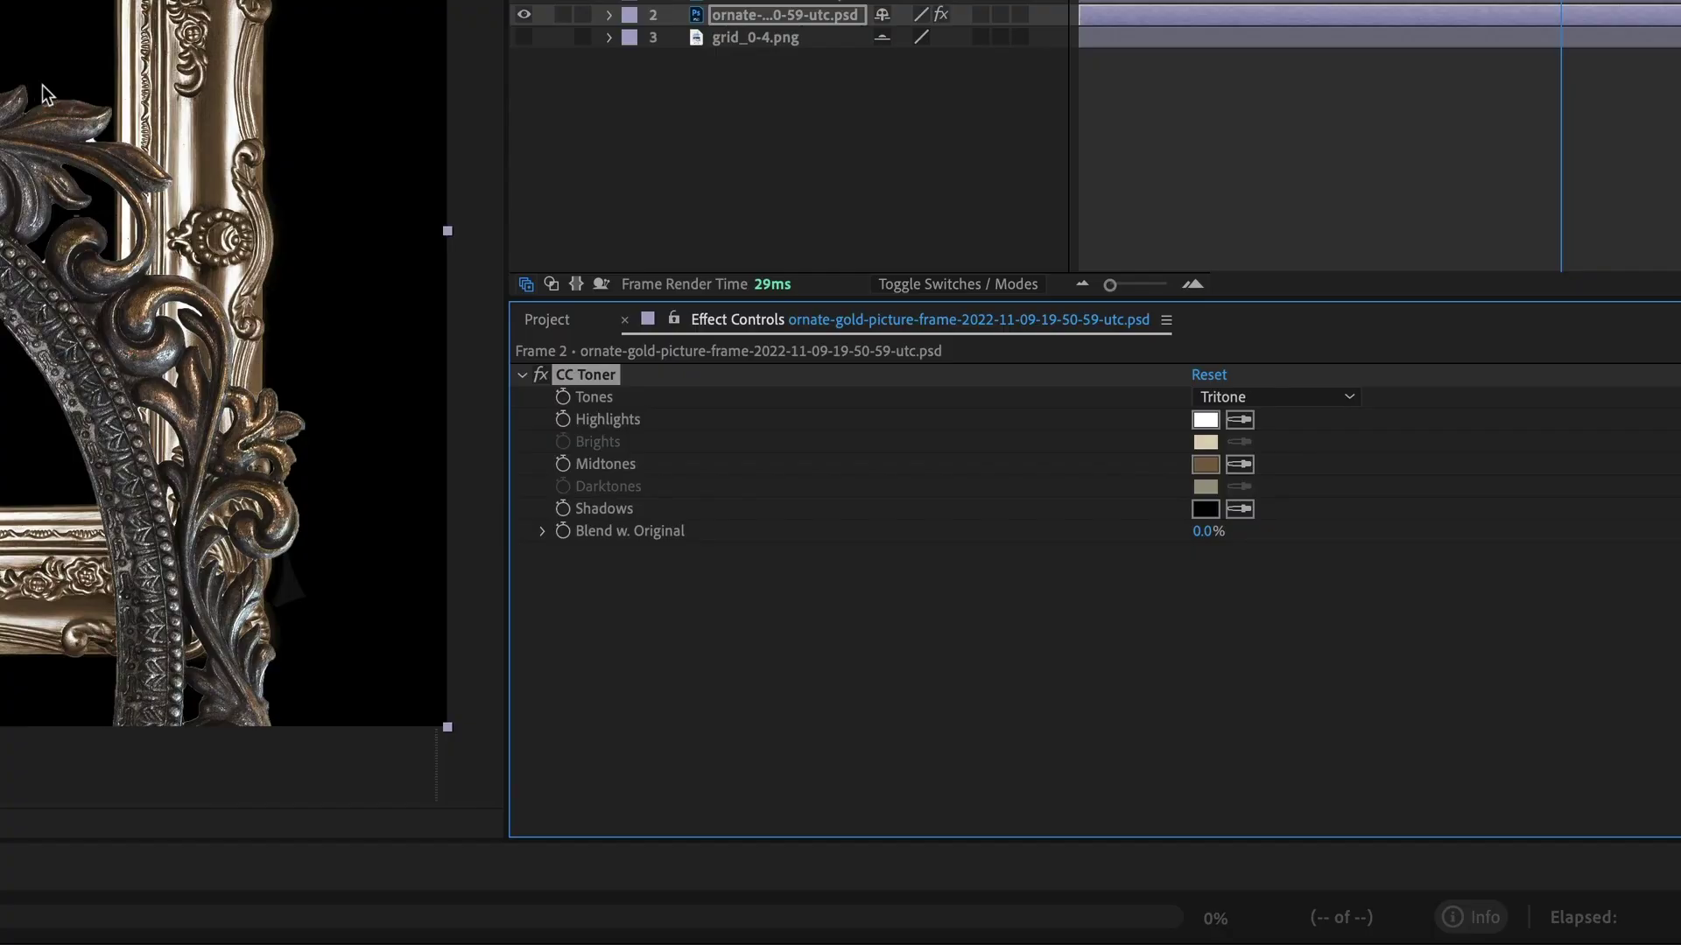
{"action": "left_click", "coordinate": [1205, 464]}
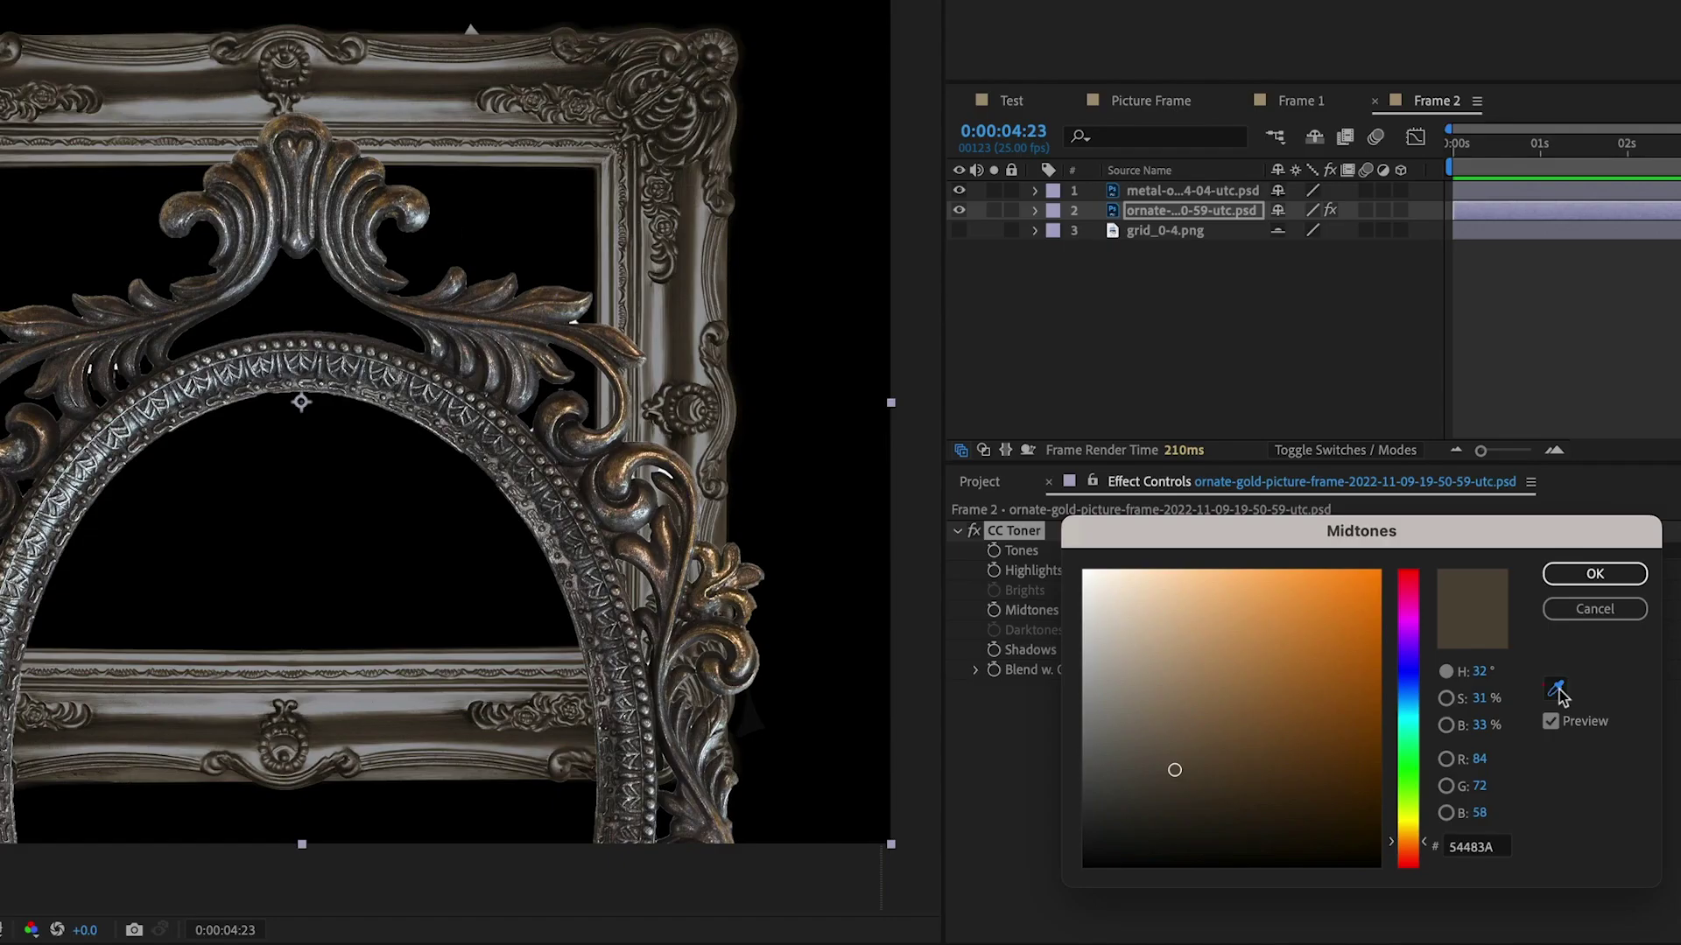
{"action": "left_click", "coordinate": [1558, 688]}
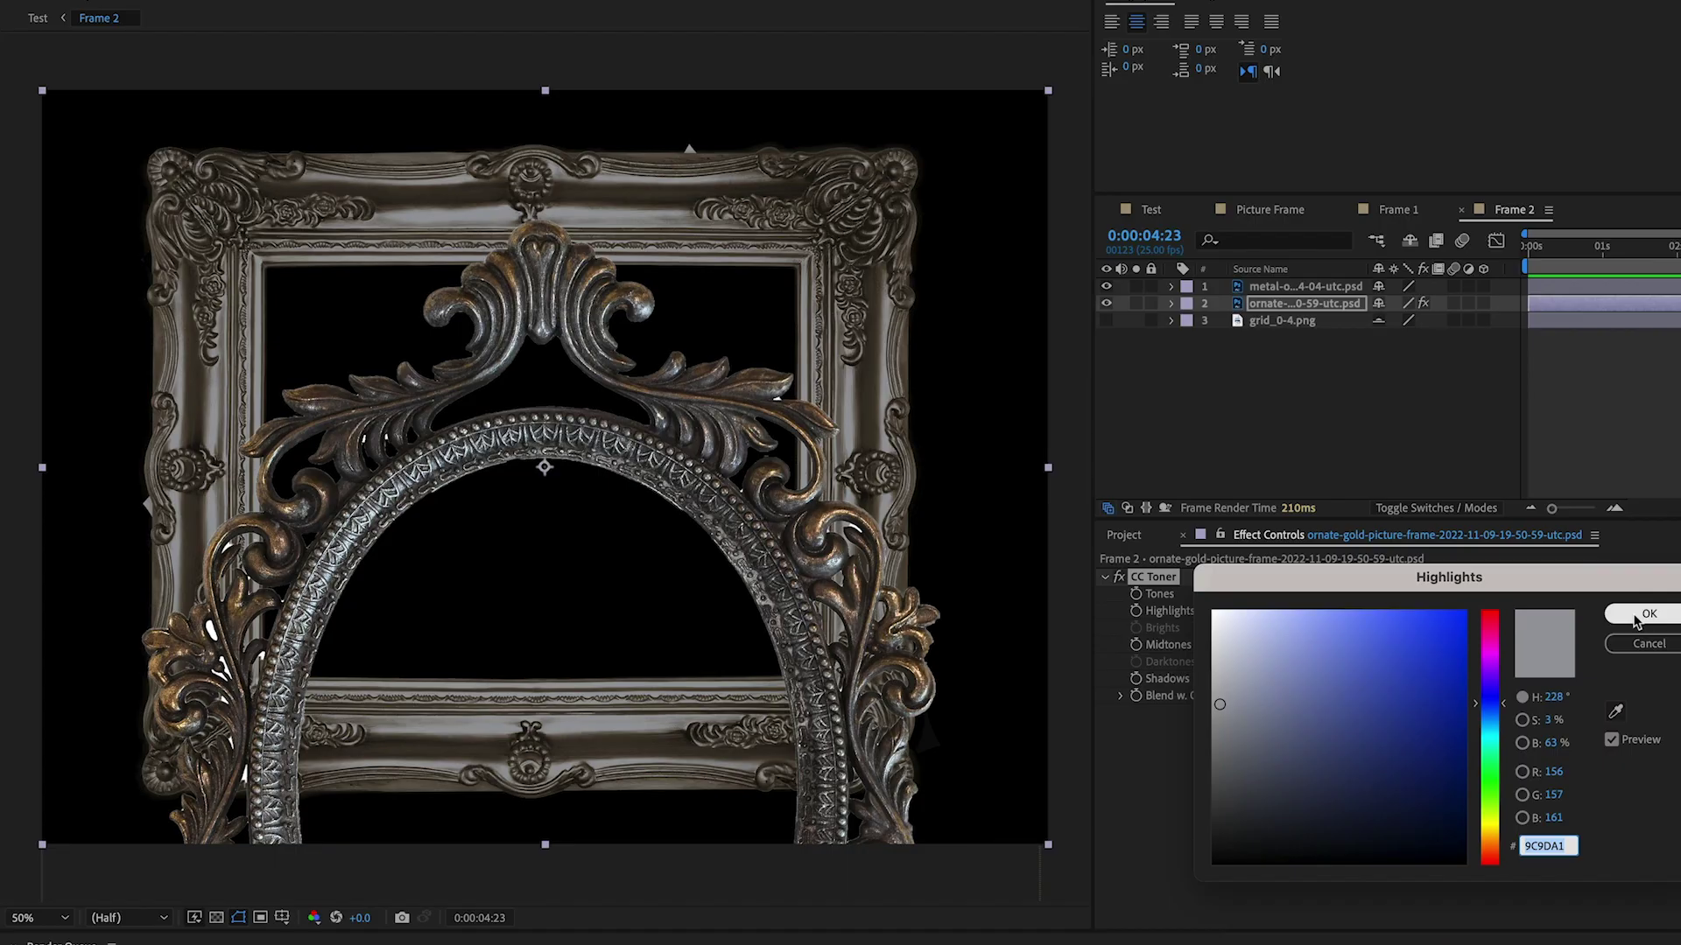
{"action": "left_click", "coordinate": [1635, 615]}
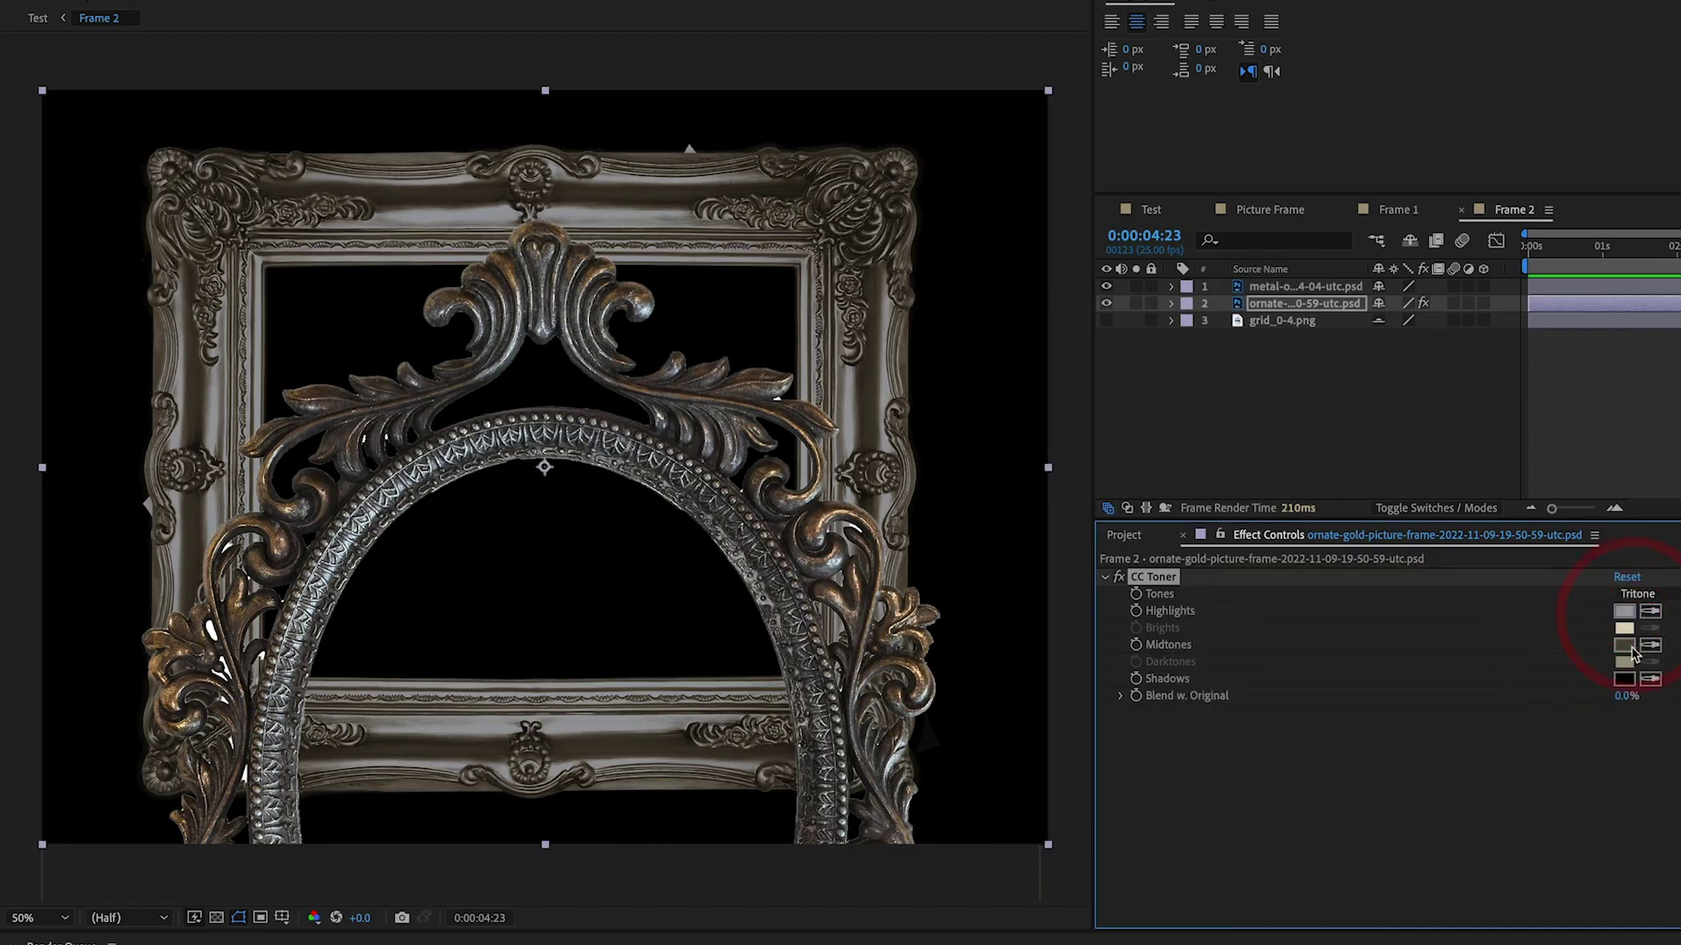
{"action": "left_click", "coordinate": [1633, 645]}
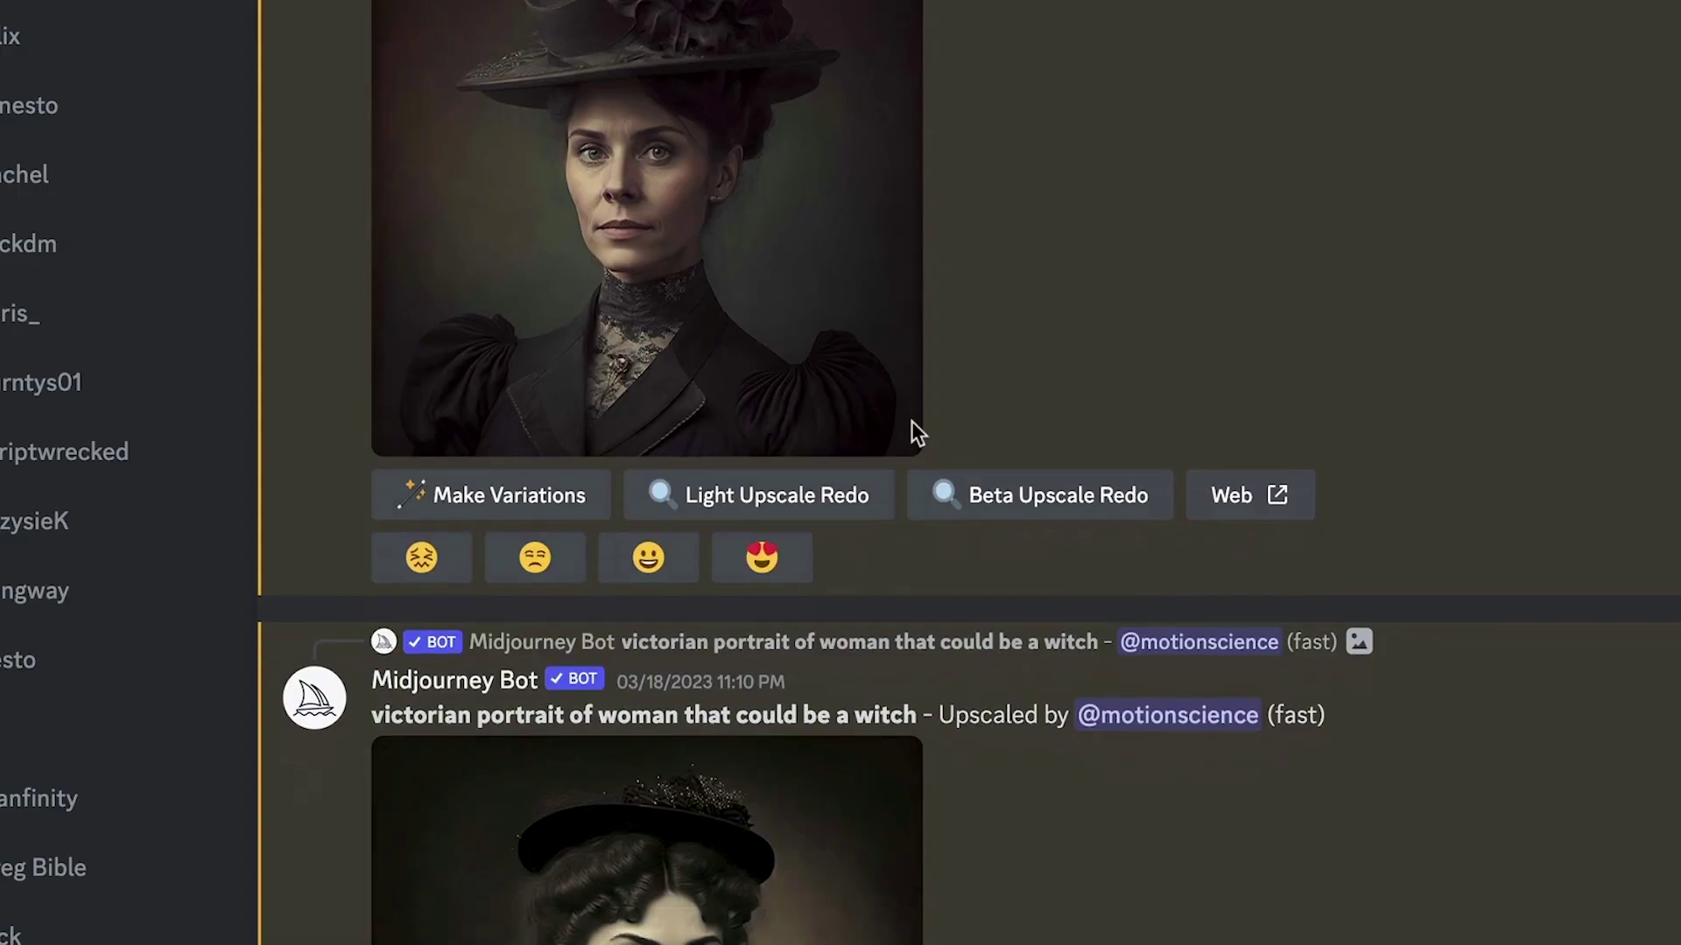
{"action": "scroll", "coordinate": [911, 422], "scroll_direction": "down", "scroll_amount": 8}
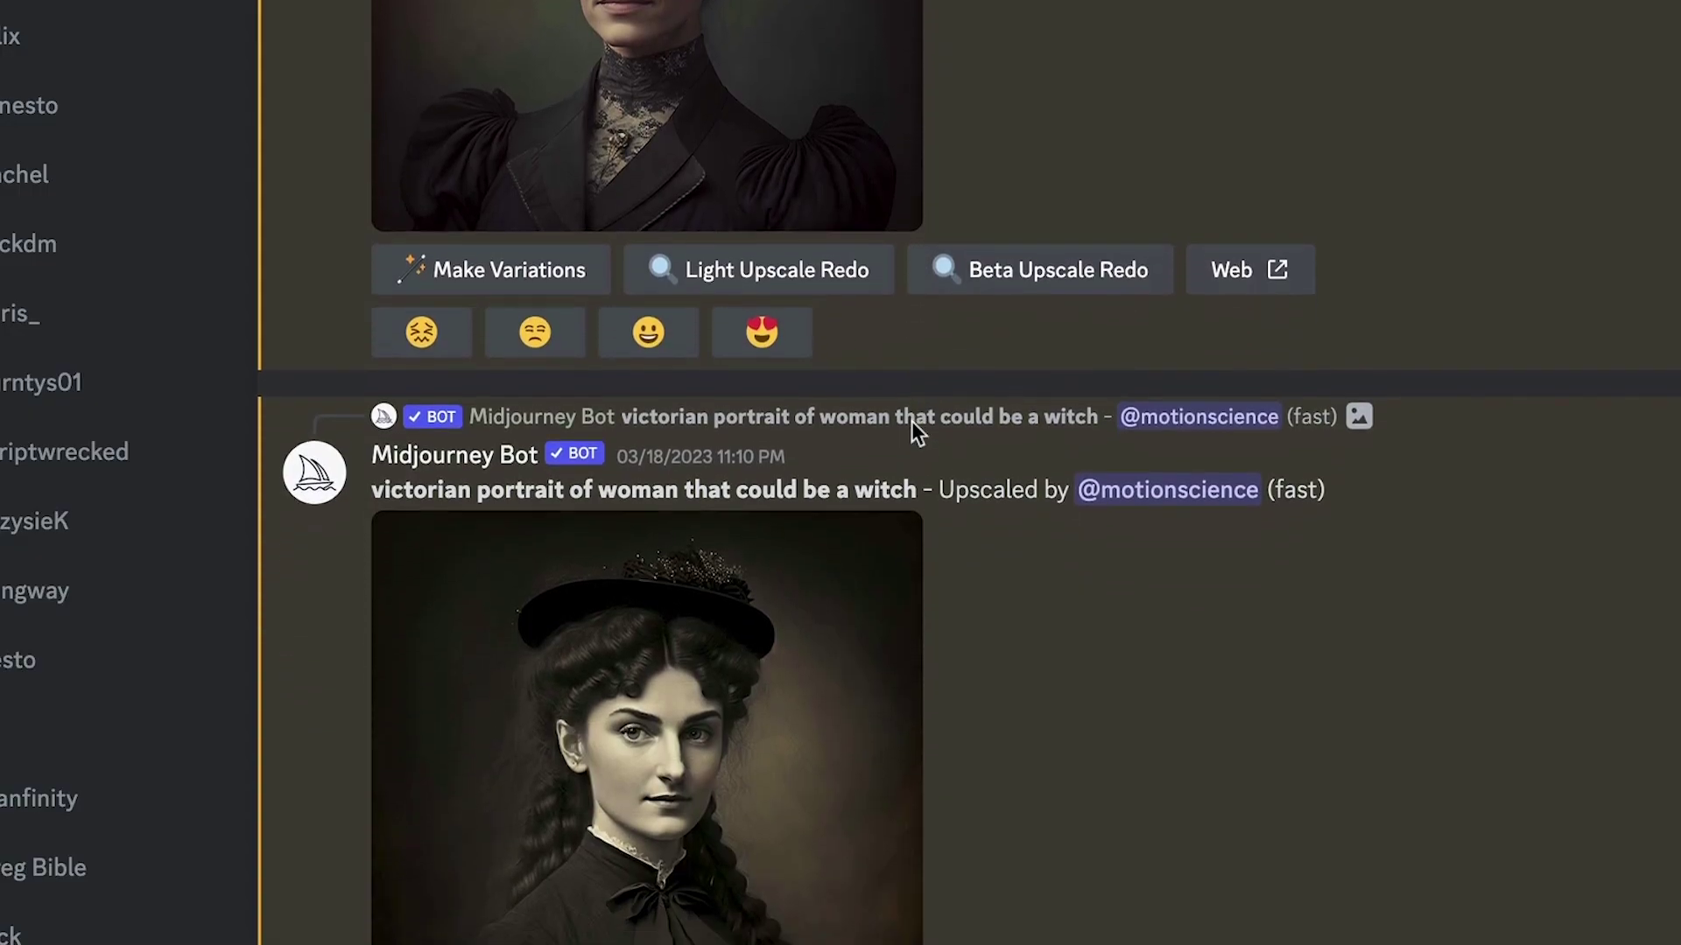
{"action": "scroll", "coordinate": [911, 422], "scroll_direction": "down", "scroll_amount": 5}
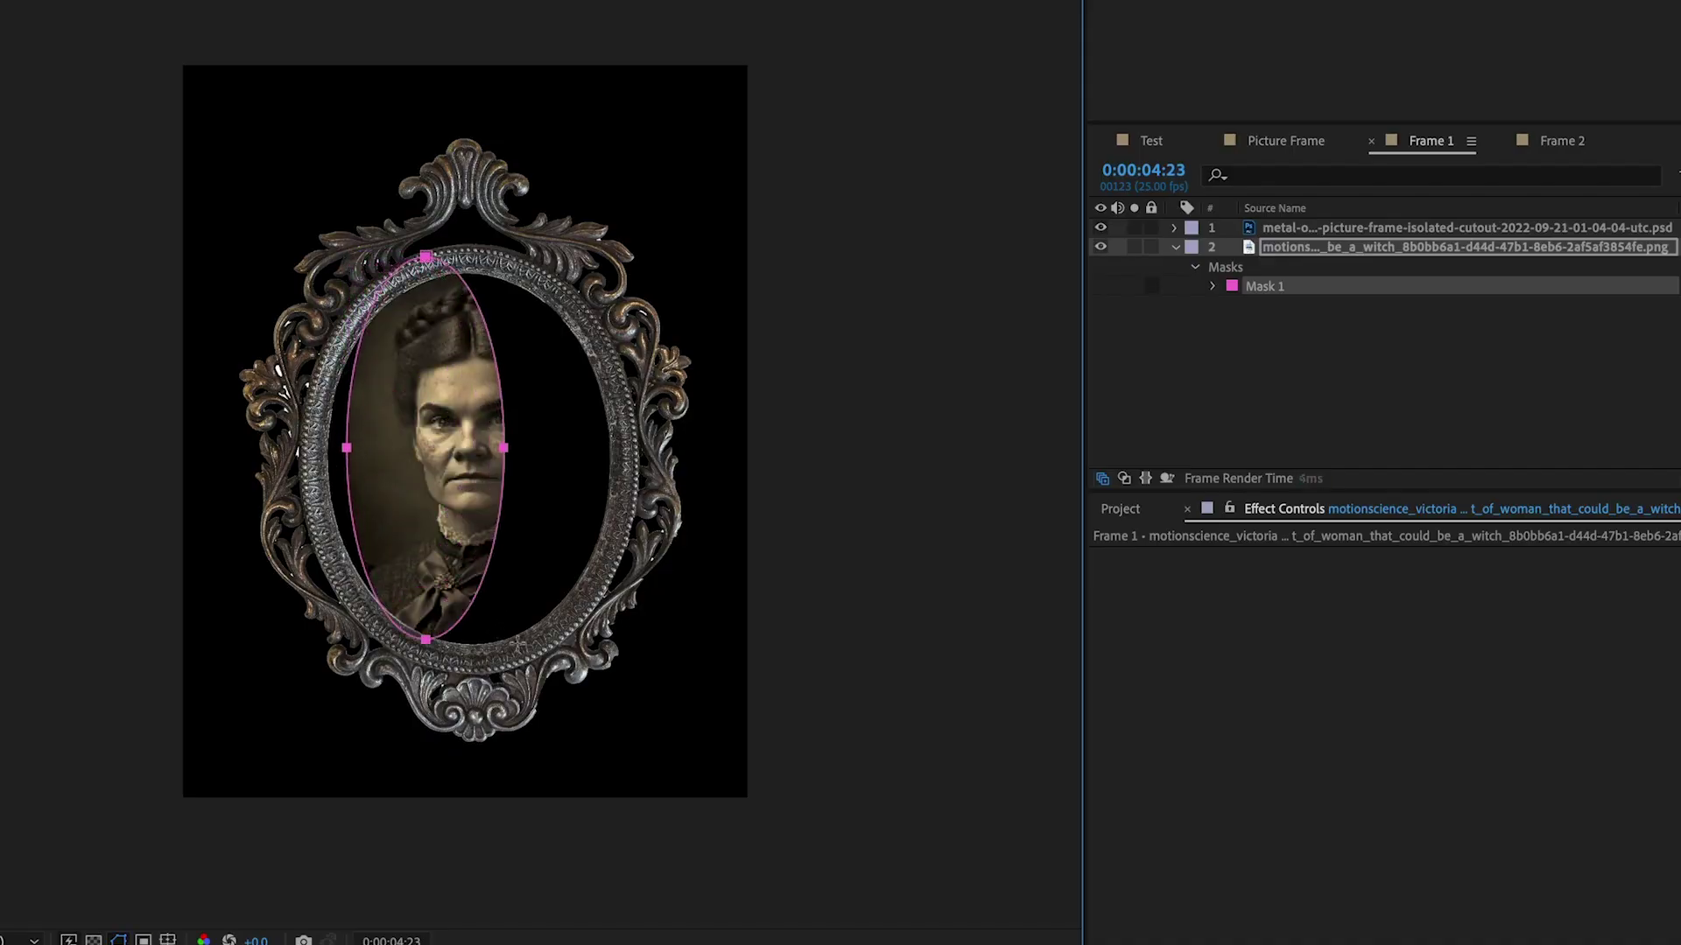
Widen the oval mask to fill the metal frame and rectangle-mask the rose picture to the gold frame's opening
{"action": "left_click_drag", "start_coordinate": [617, 652], "coordinate": [636, 656]}
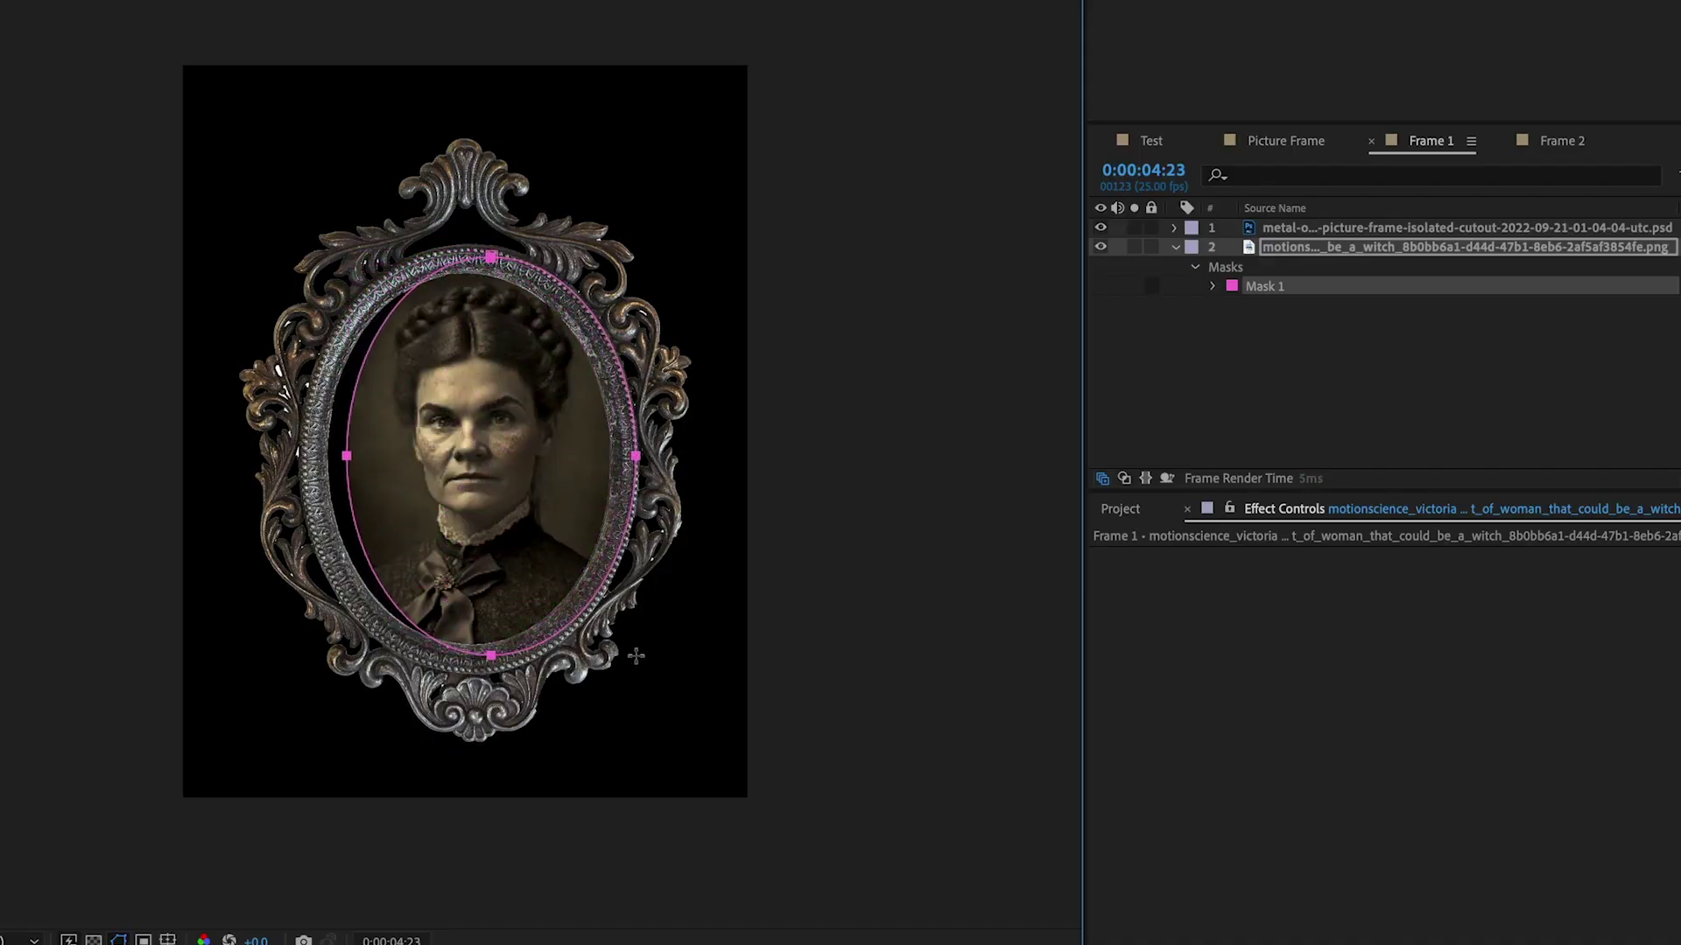
{"action": "left_click", "coordinate": [520, 655]}
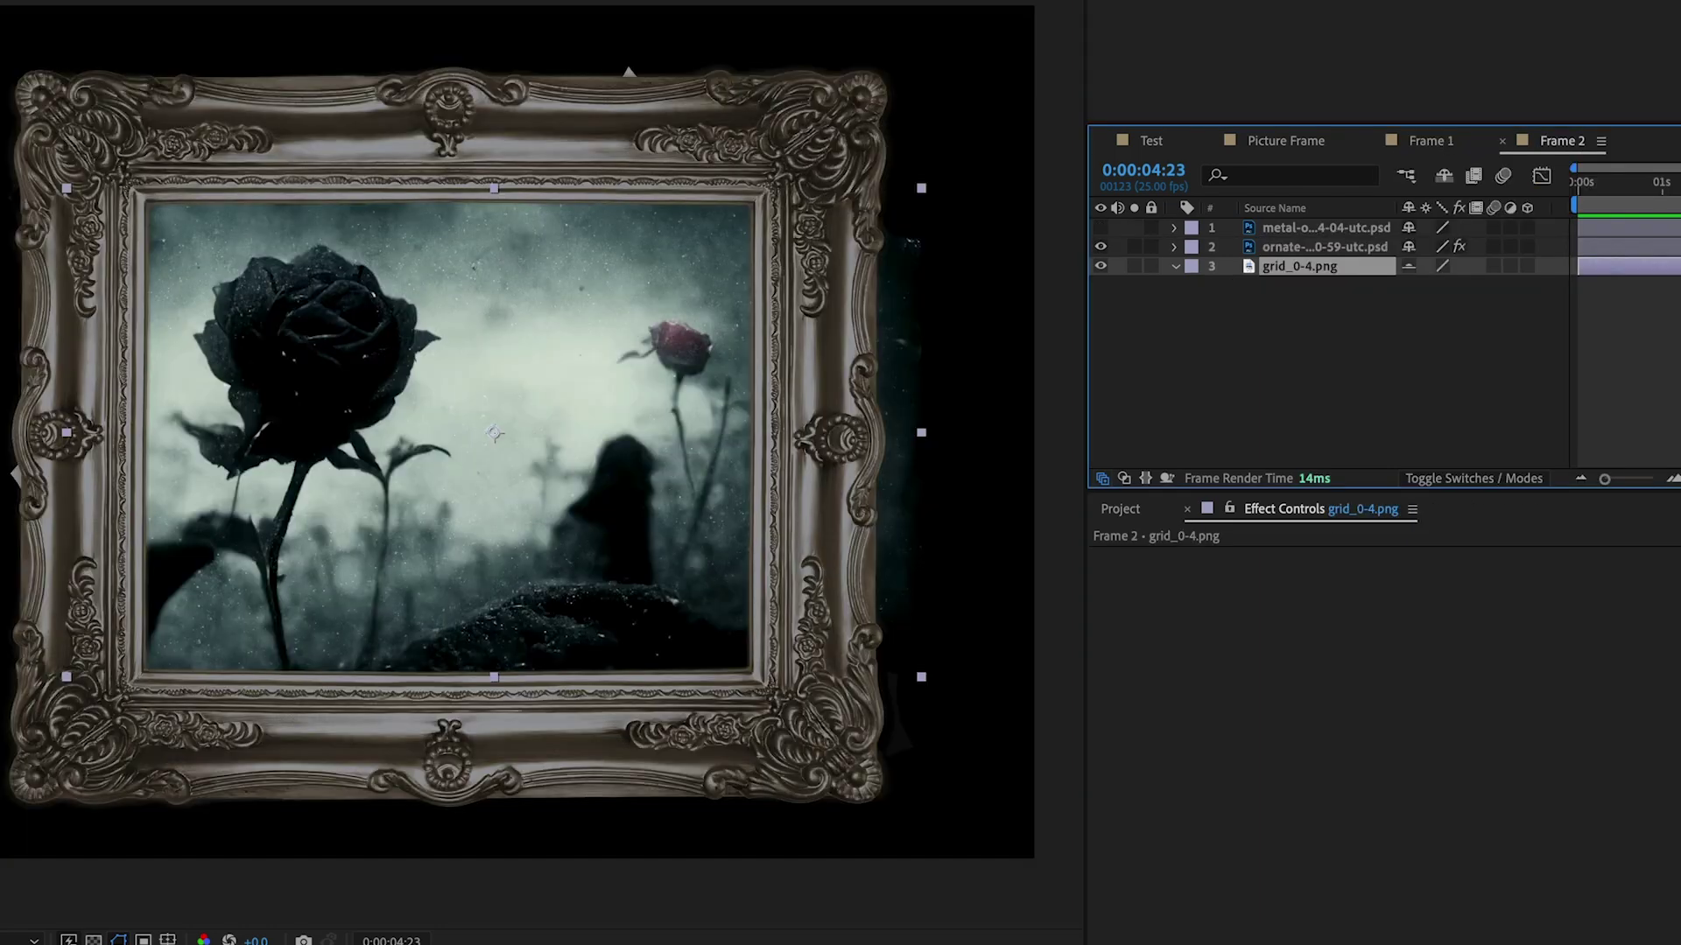
{"action": "left_click_drag", "start_coordinate": [98, 160], "coordinate": [776, 694]}
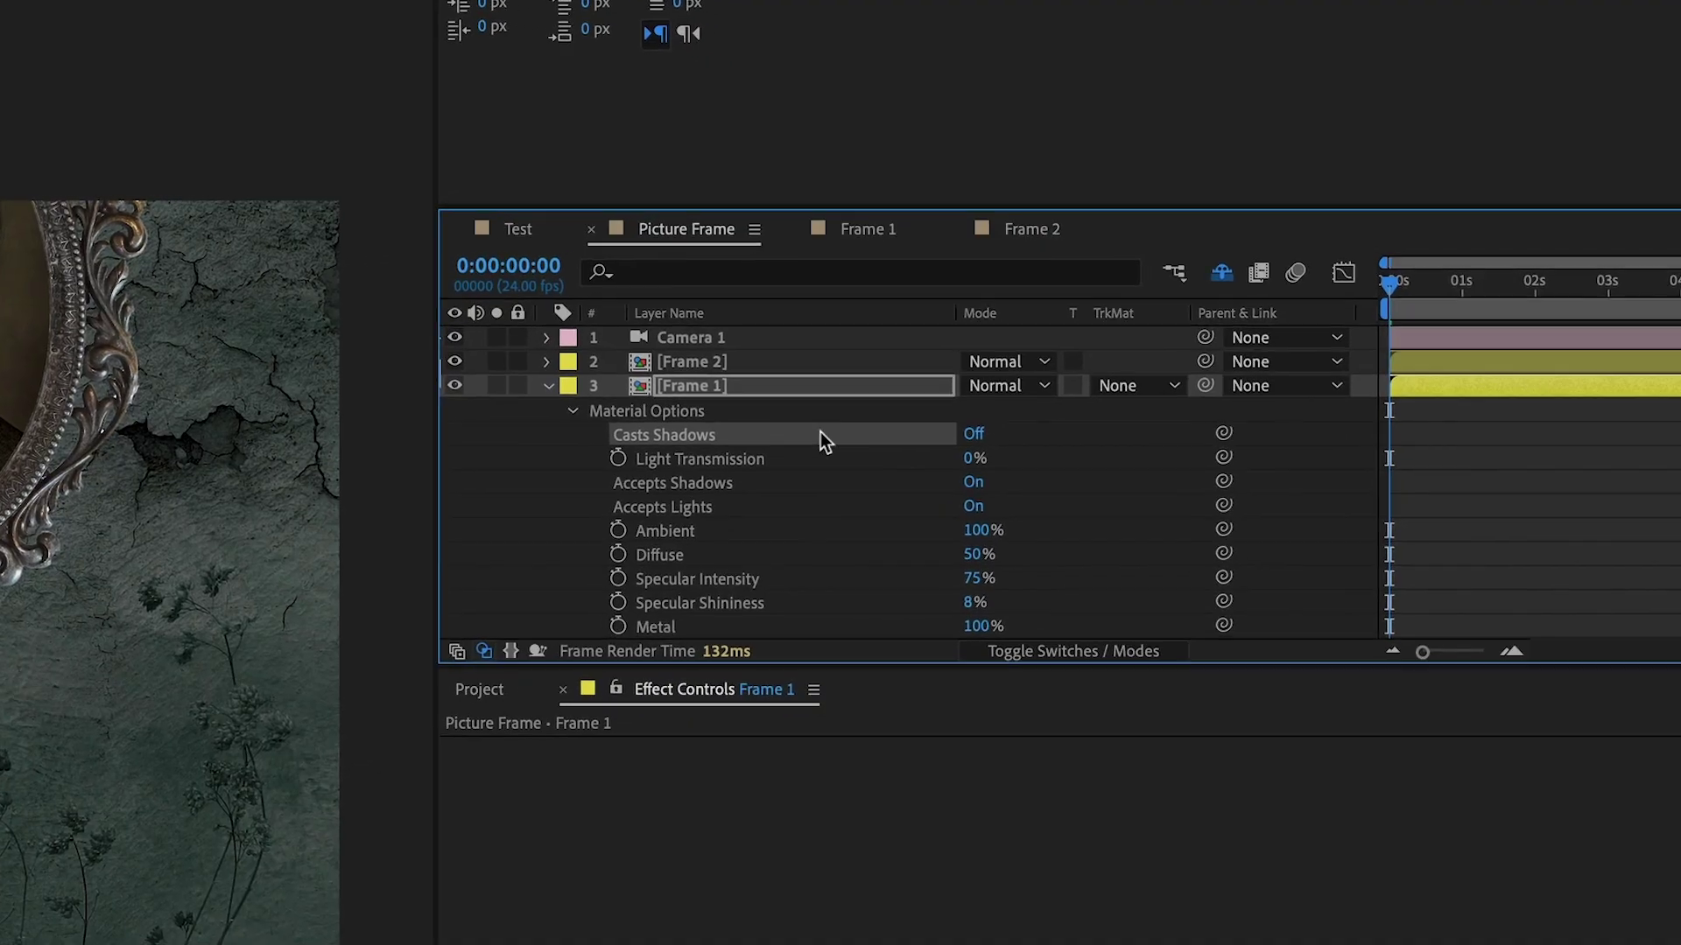
Turn on Casts Shadows for Frame 1 and push it along the Z axis
{"action": "left_click", "coordinate": [990, 428]}
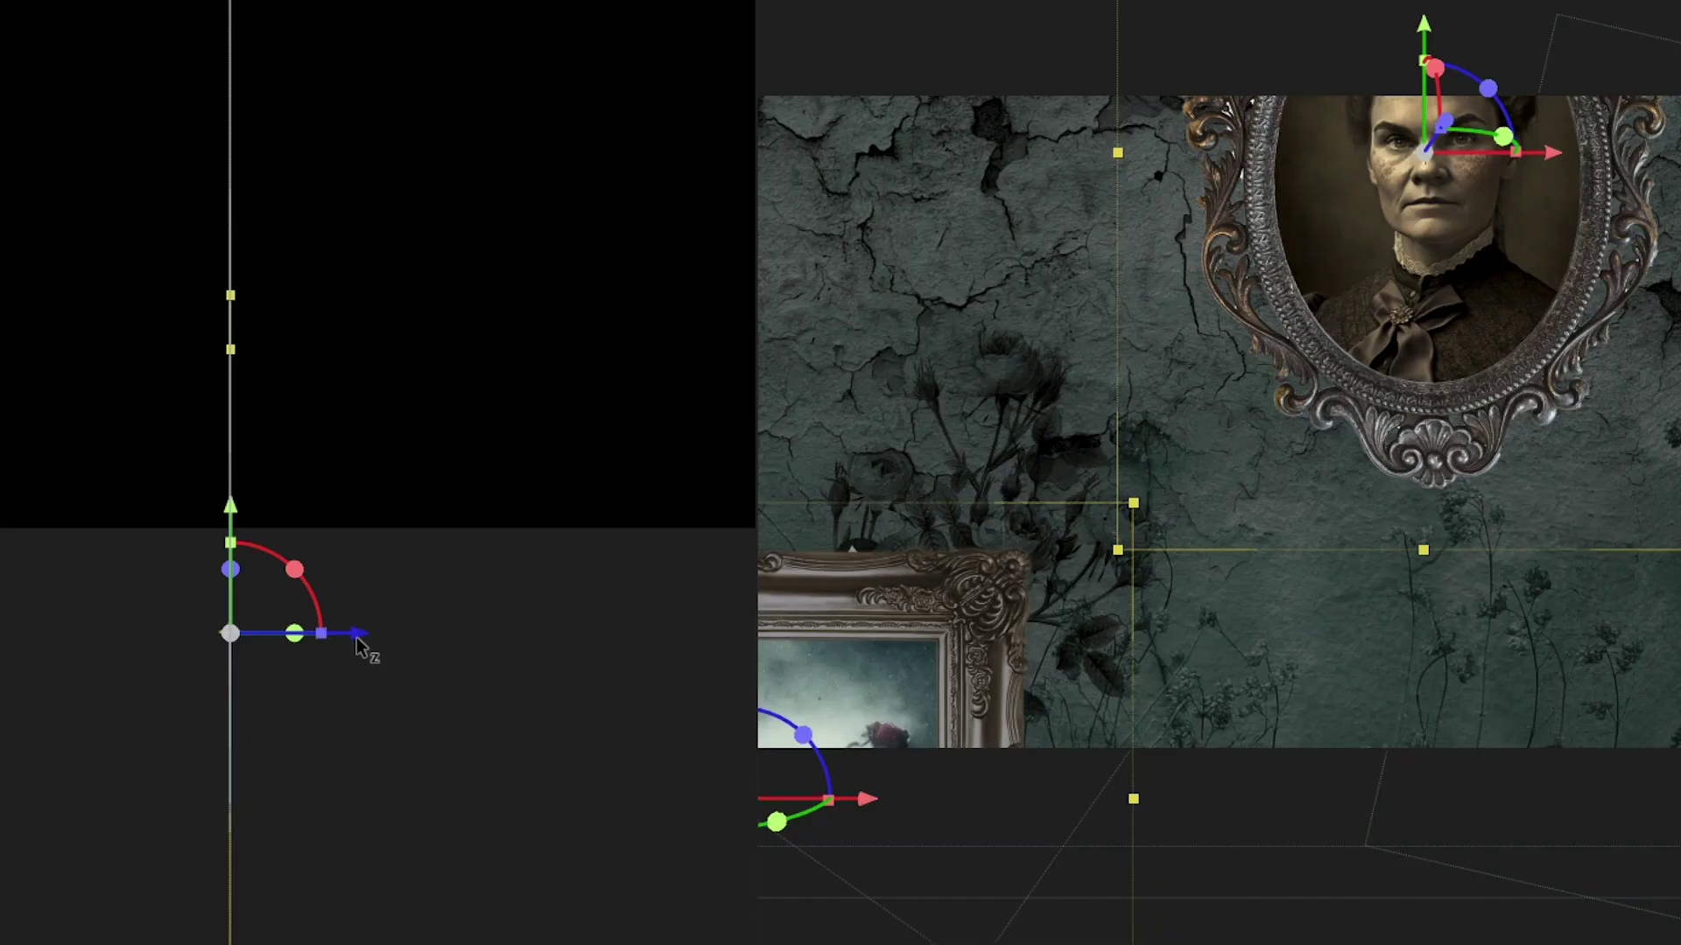
{"action": "left_click_drag", "start_coordinate": [357, 644], "coordinate": [379, 646]}
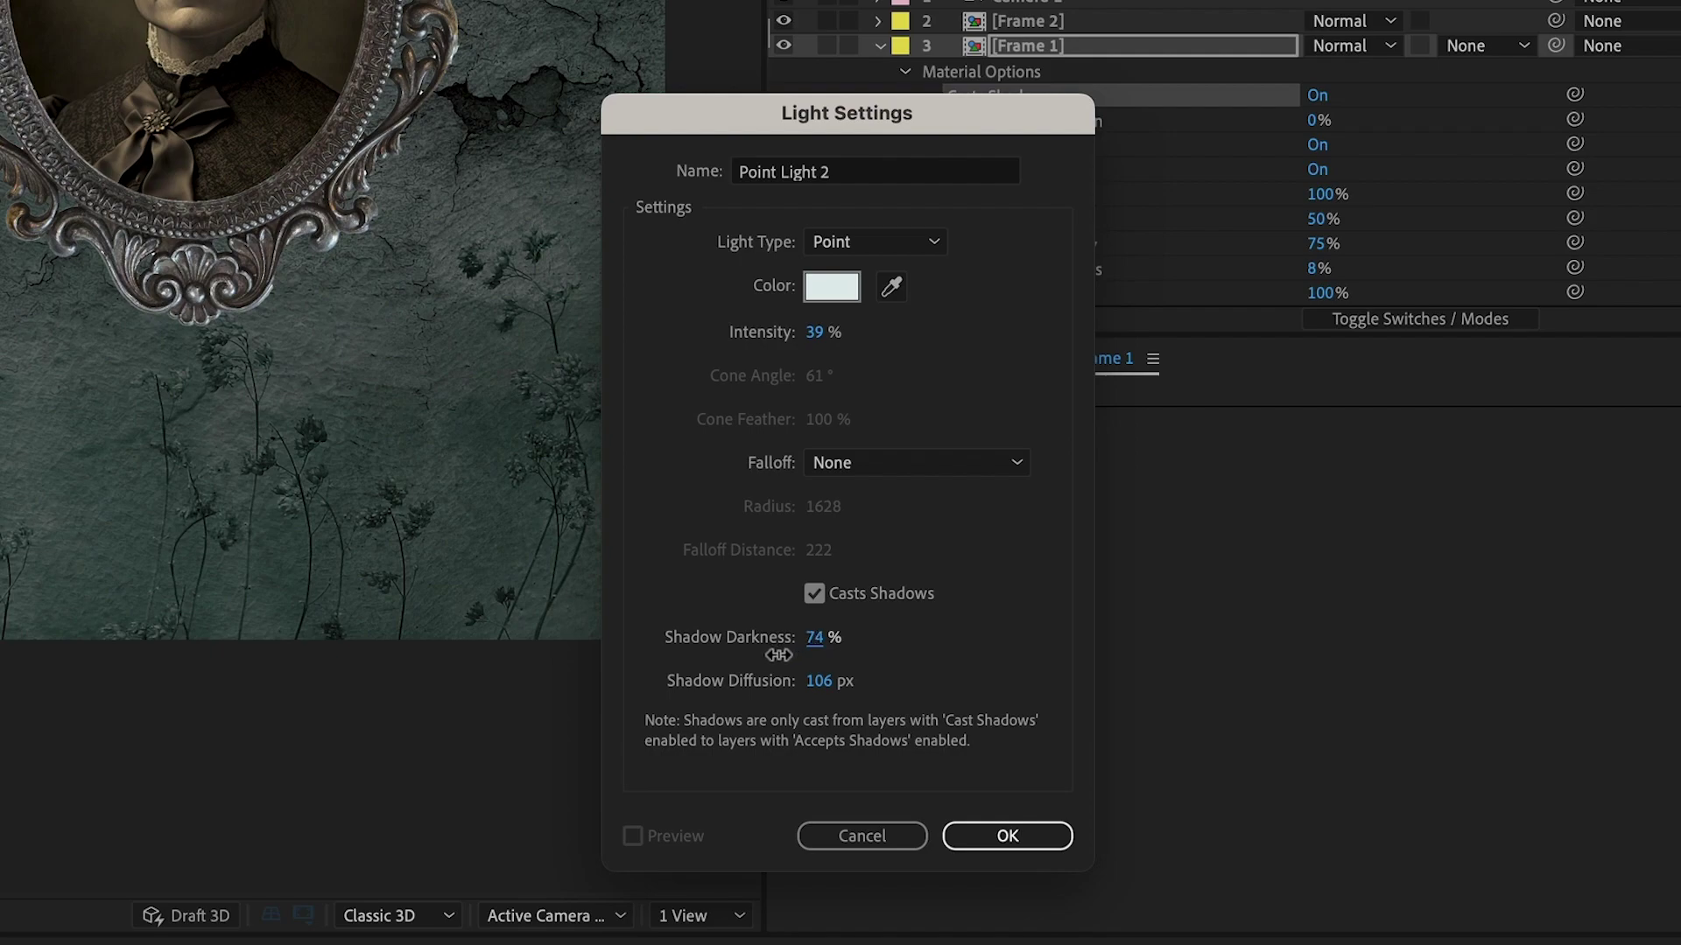
Move Point Light 2 closer to the wall along Z and keyframe its Position at the end
{"action": "left_click", "coordinate": [692, 562]}
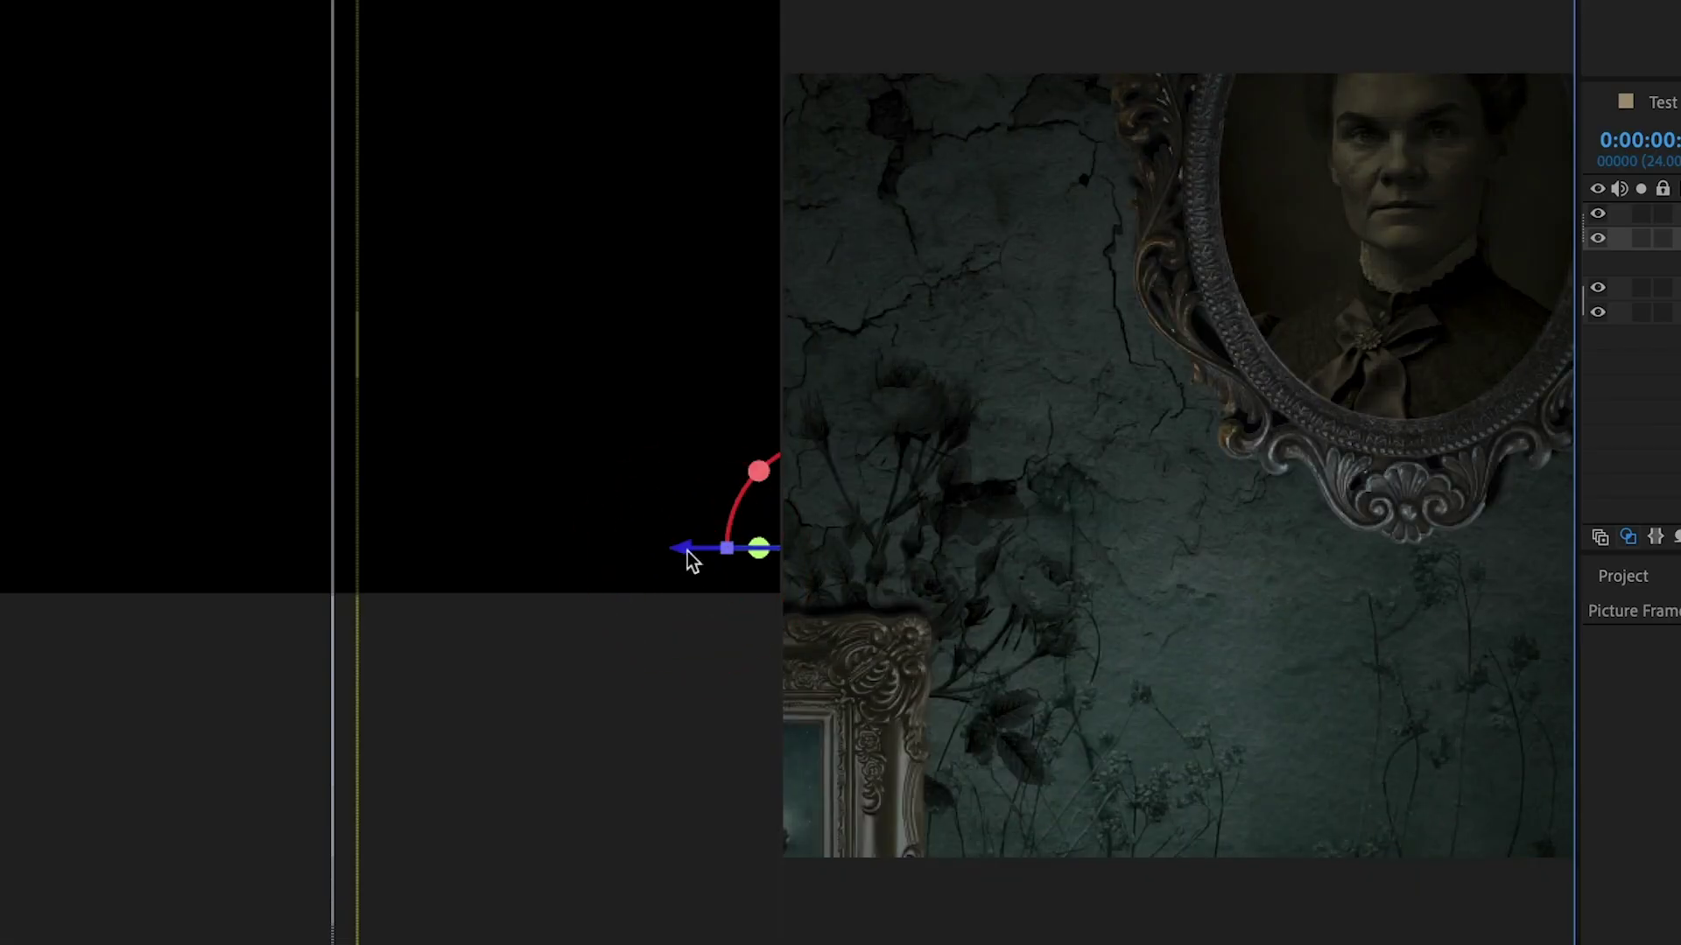
{"action": "left_click_drag", "start_coordinate": [664, 555], "coordinate": [266, 560]}
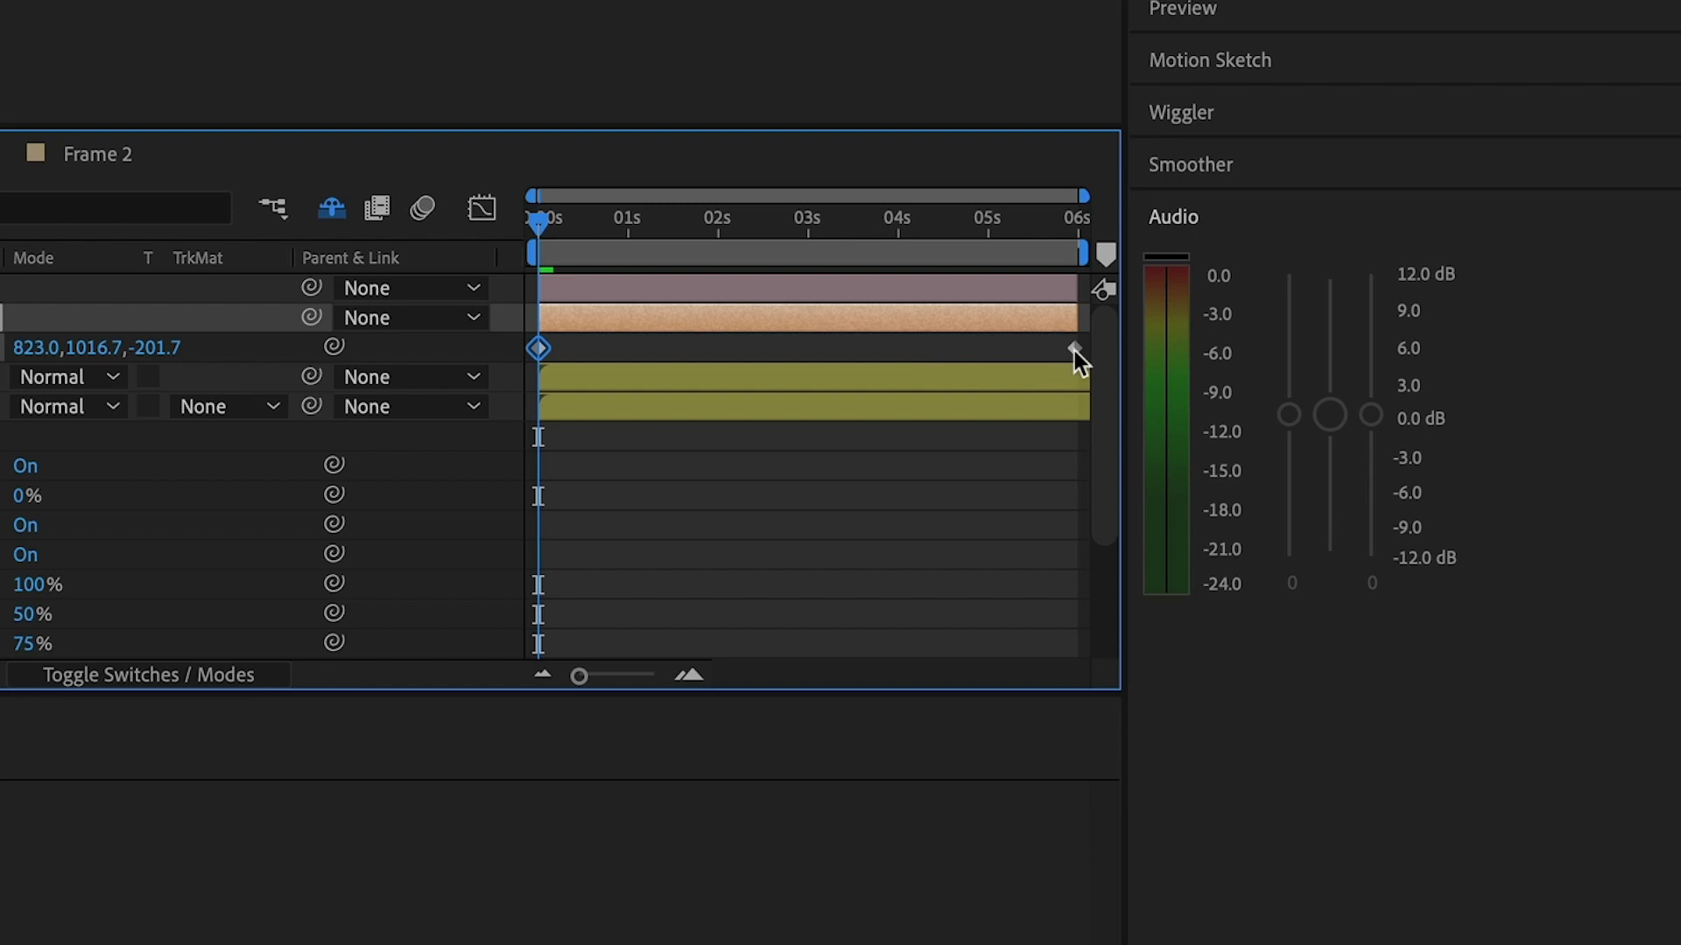
{"action": "left_click", "coordinate": [1074, 349]}
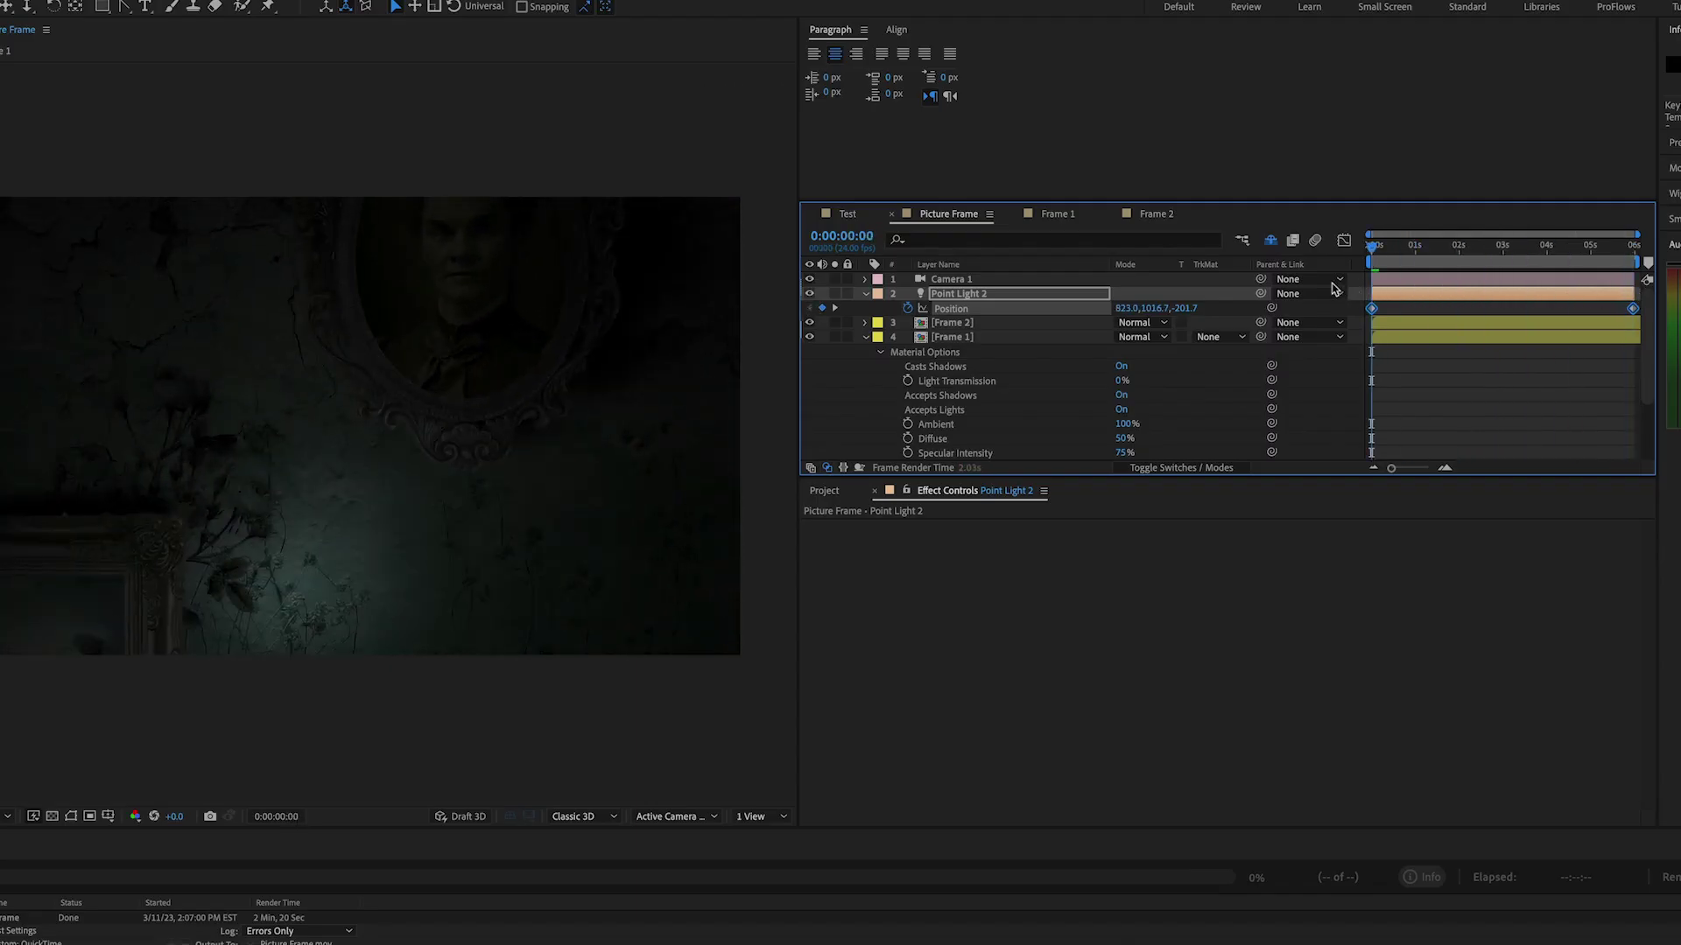
Add a new Ambient light at 30% intensity
{"action": "left_click", "coordinate": [860, 426]}
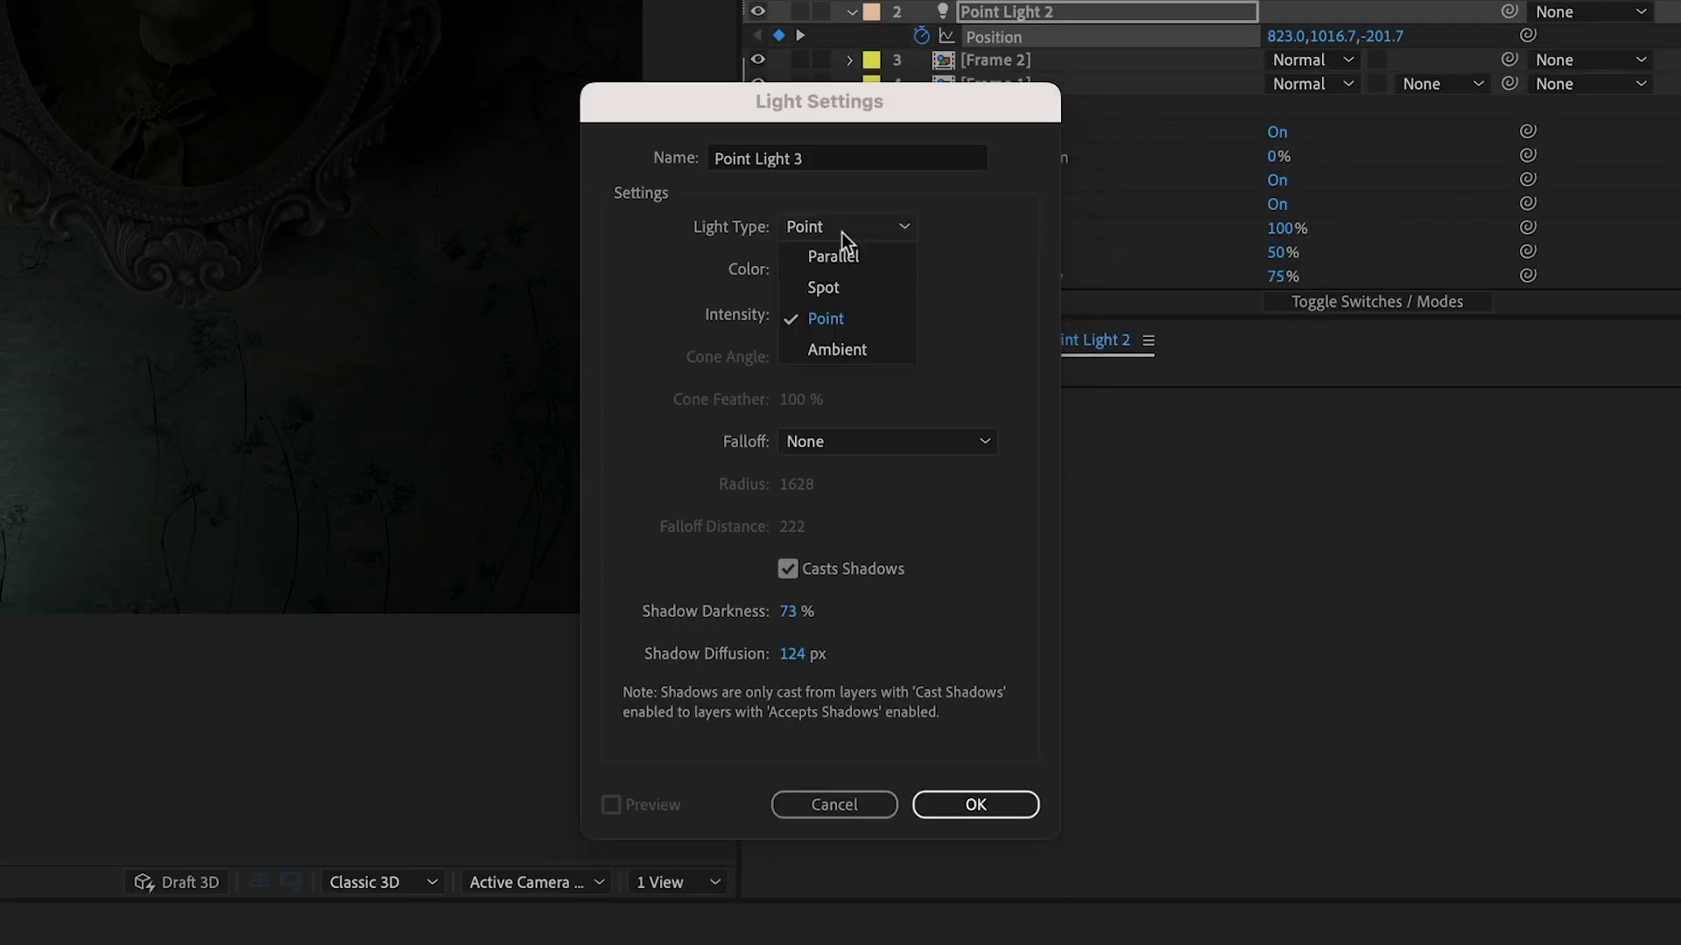
{"action": "left_click", "coordinate": [849, 347]}
{"action": "left_click_drag", "start_coordinate": [790, 317], "coordinate": [781, 325]}
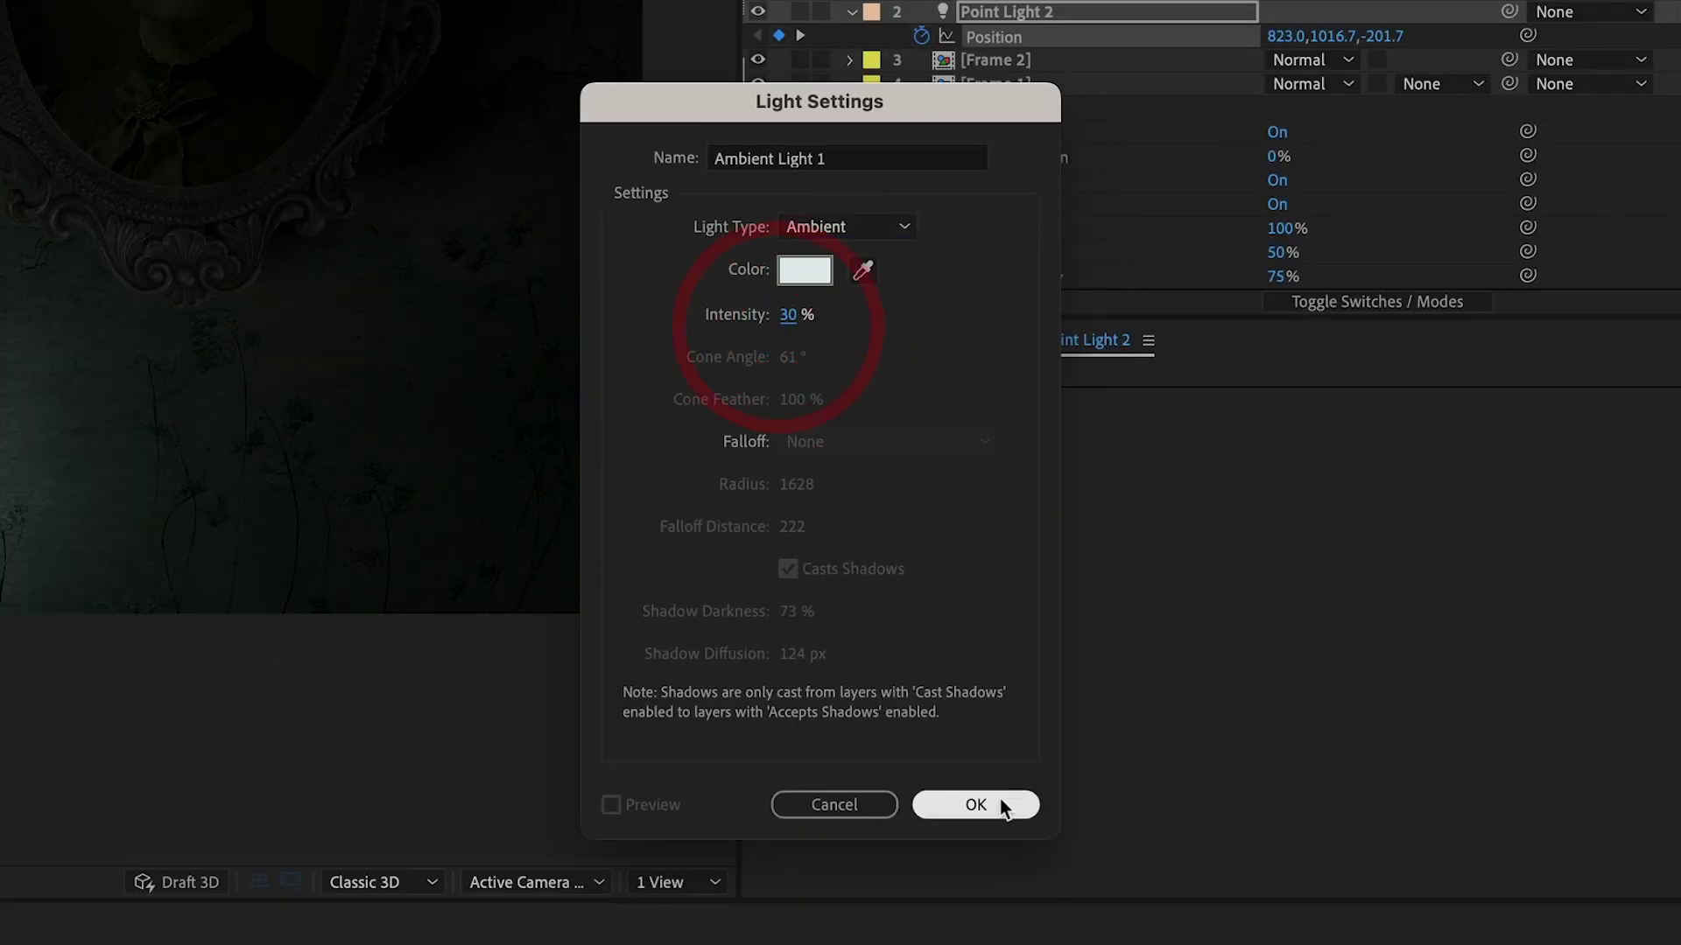
{"action": "left_click", "coordinate": [999, 798]}
{"action": "left_click", "coordinate": [1317, 279]}
Duplicate Frame 2 and Frame 1, set the copies to Screen blend with Casts Shadows off
{"action": "left_click", "coordinate": [1432, 297]}
{"action": "left_click", "coordinate": [1425, 316], "text": "shift"}
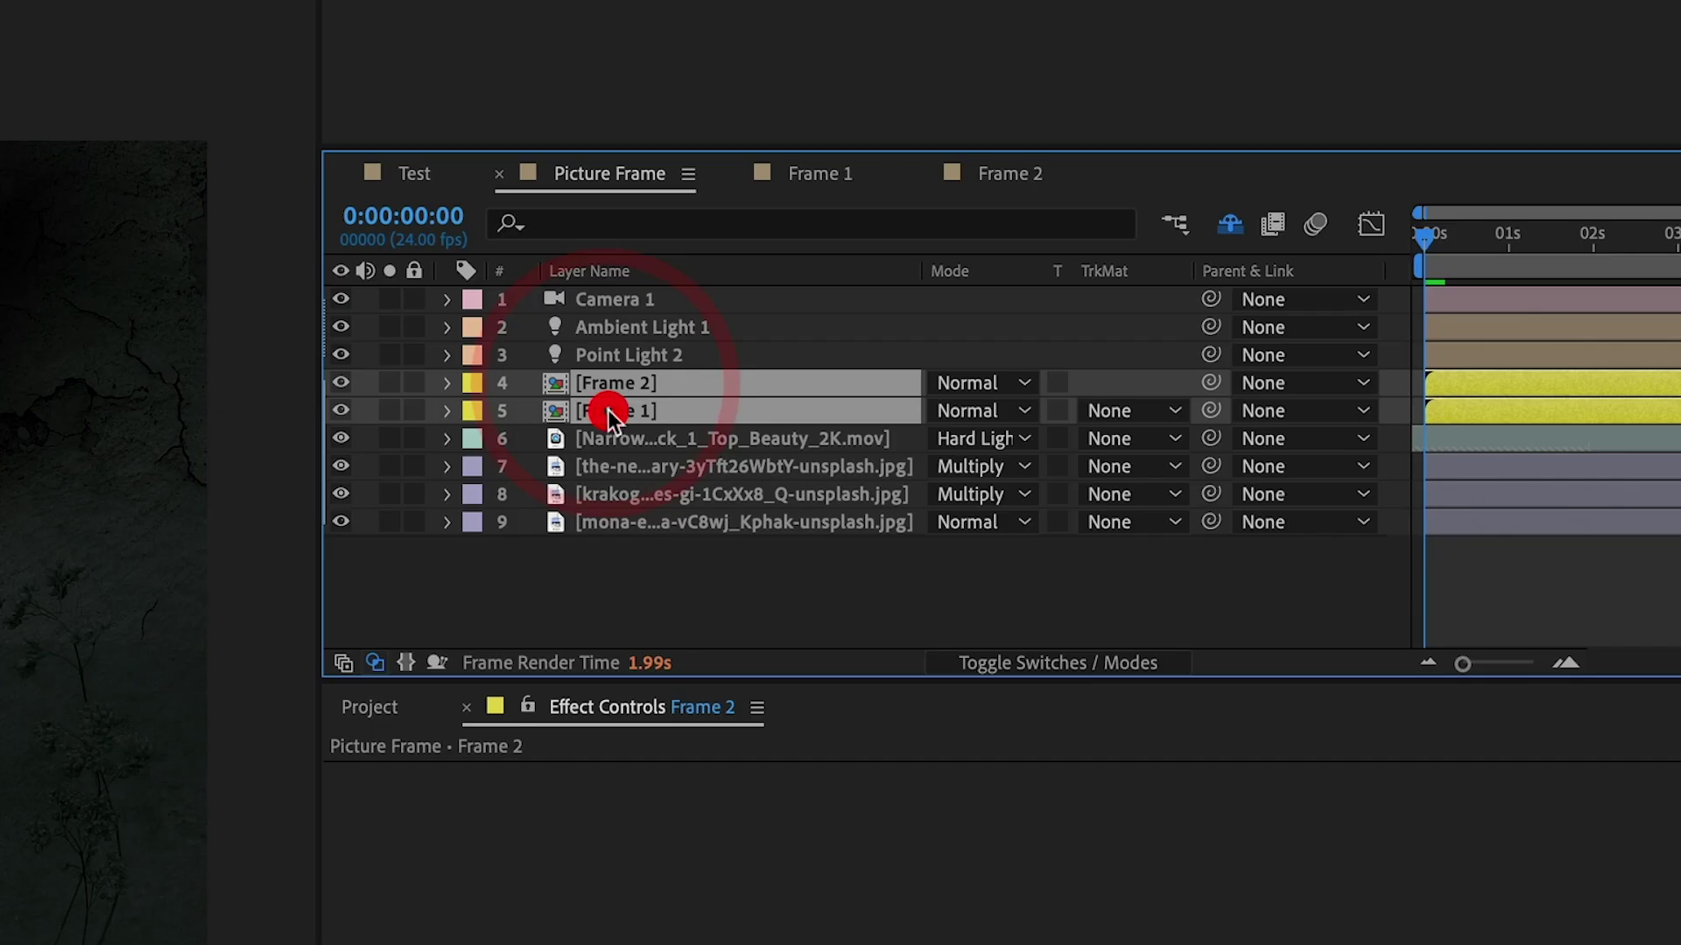
{"action": "key", "text": "ctrl+d"}
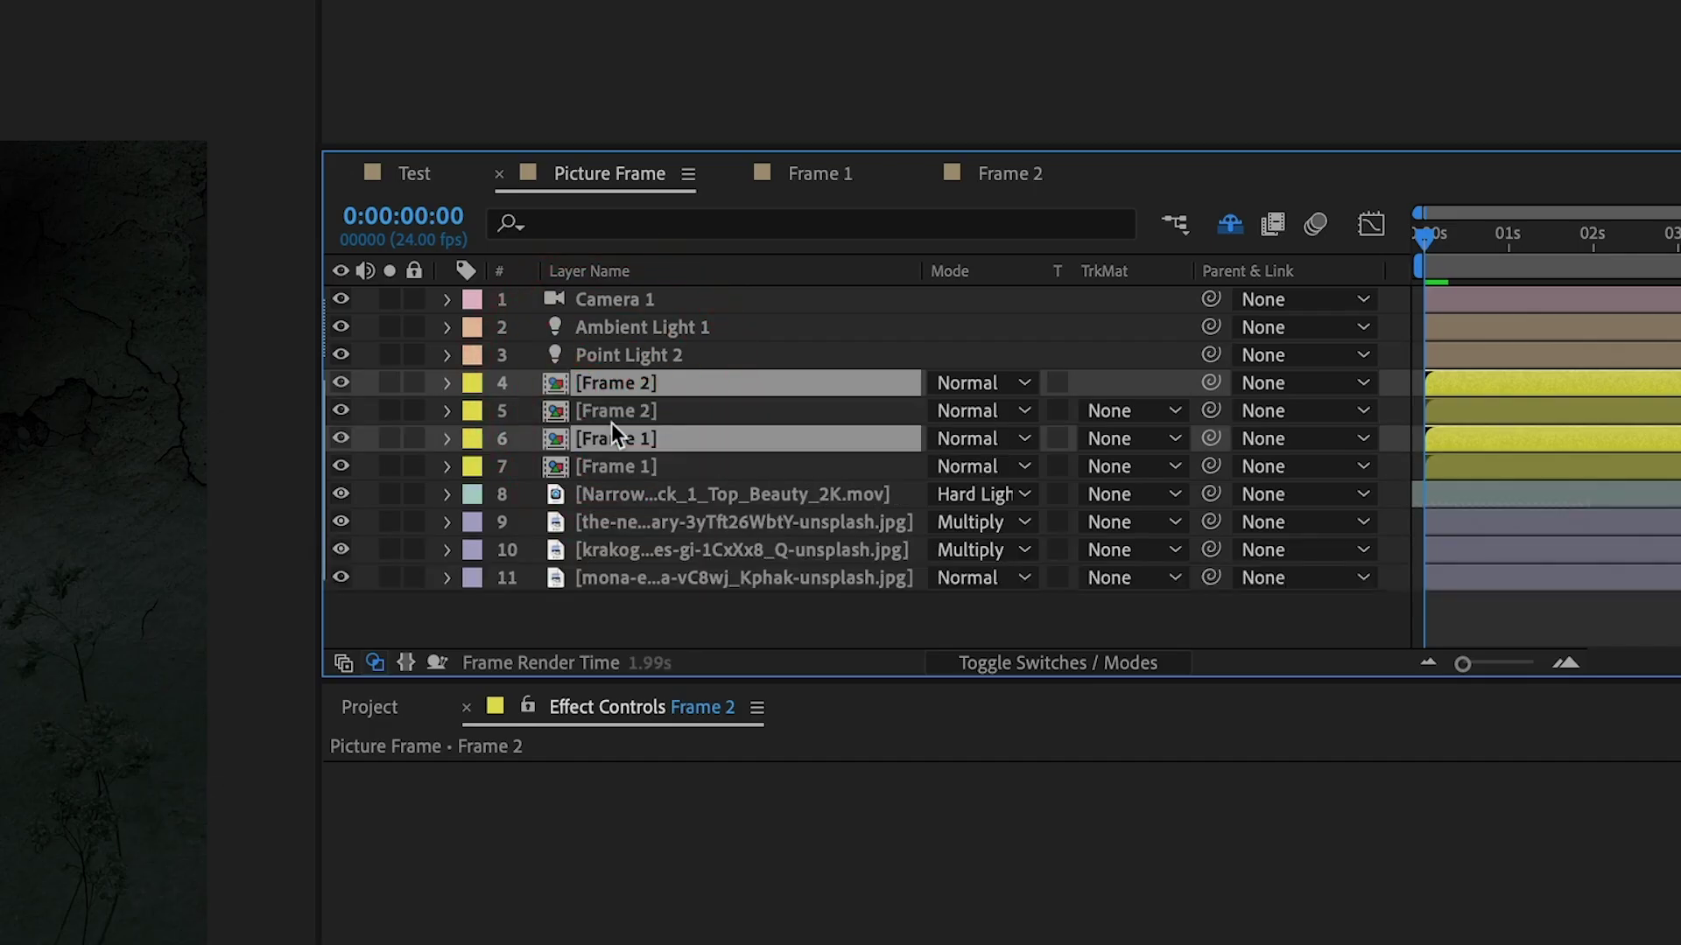
{"action": "left_click", "coordinate": [972, 385]}
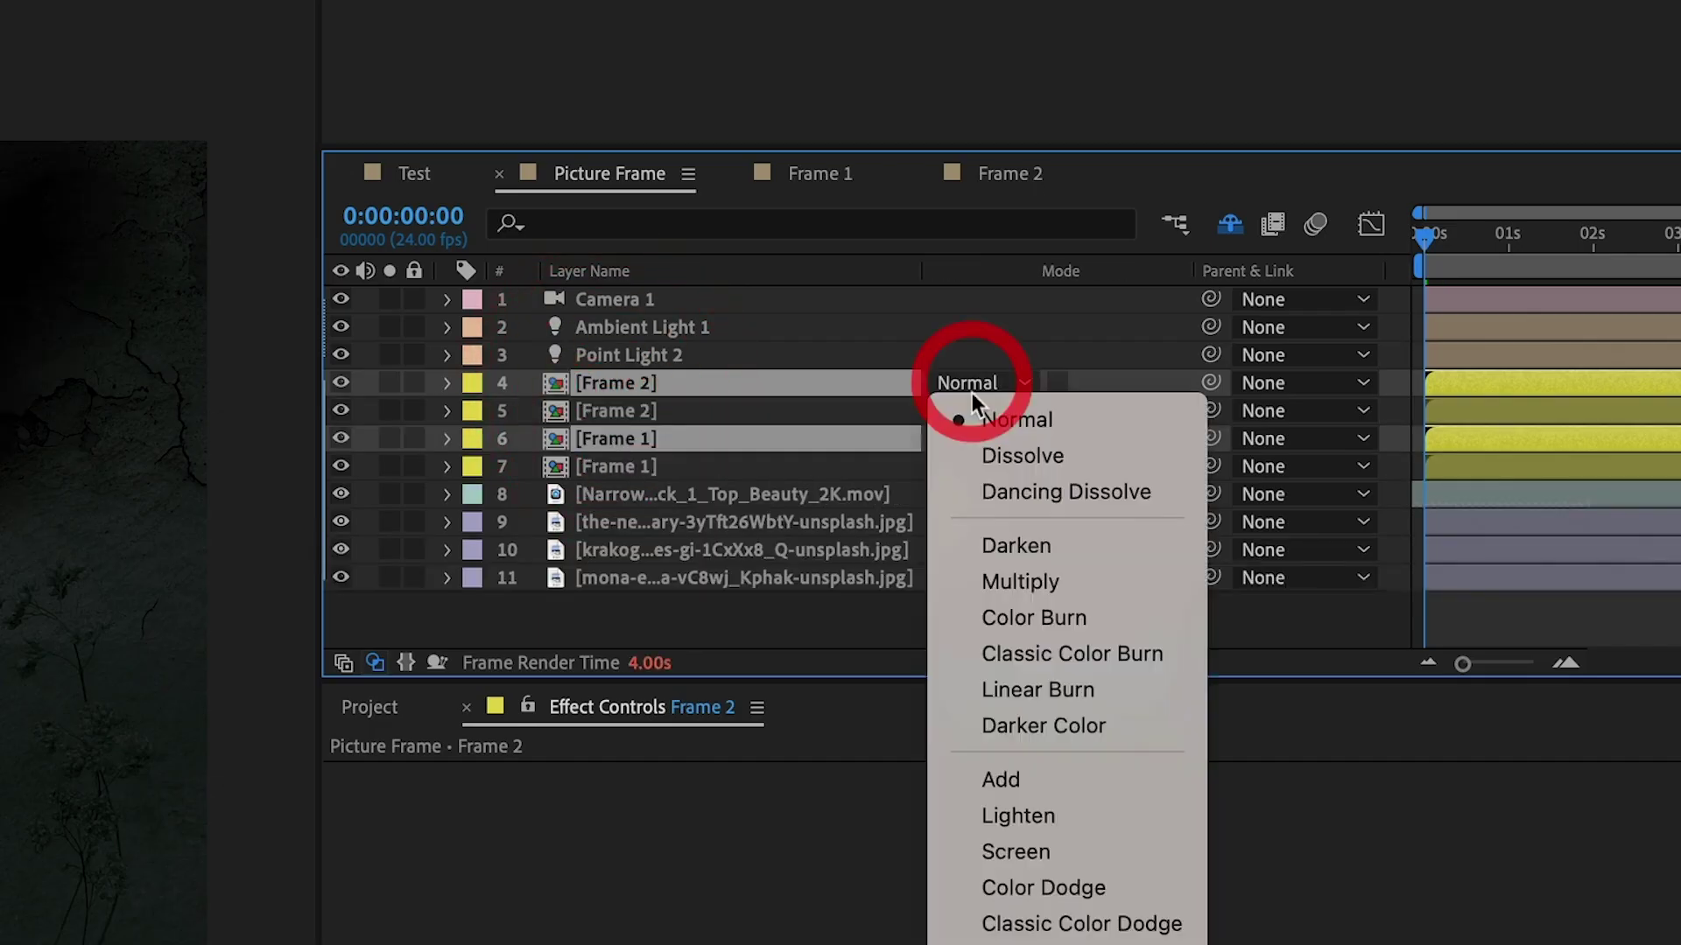
{"action": "left_click", "coordinate": [1045, 848]}
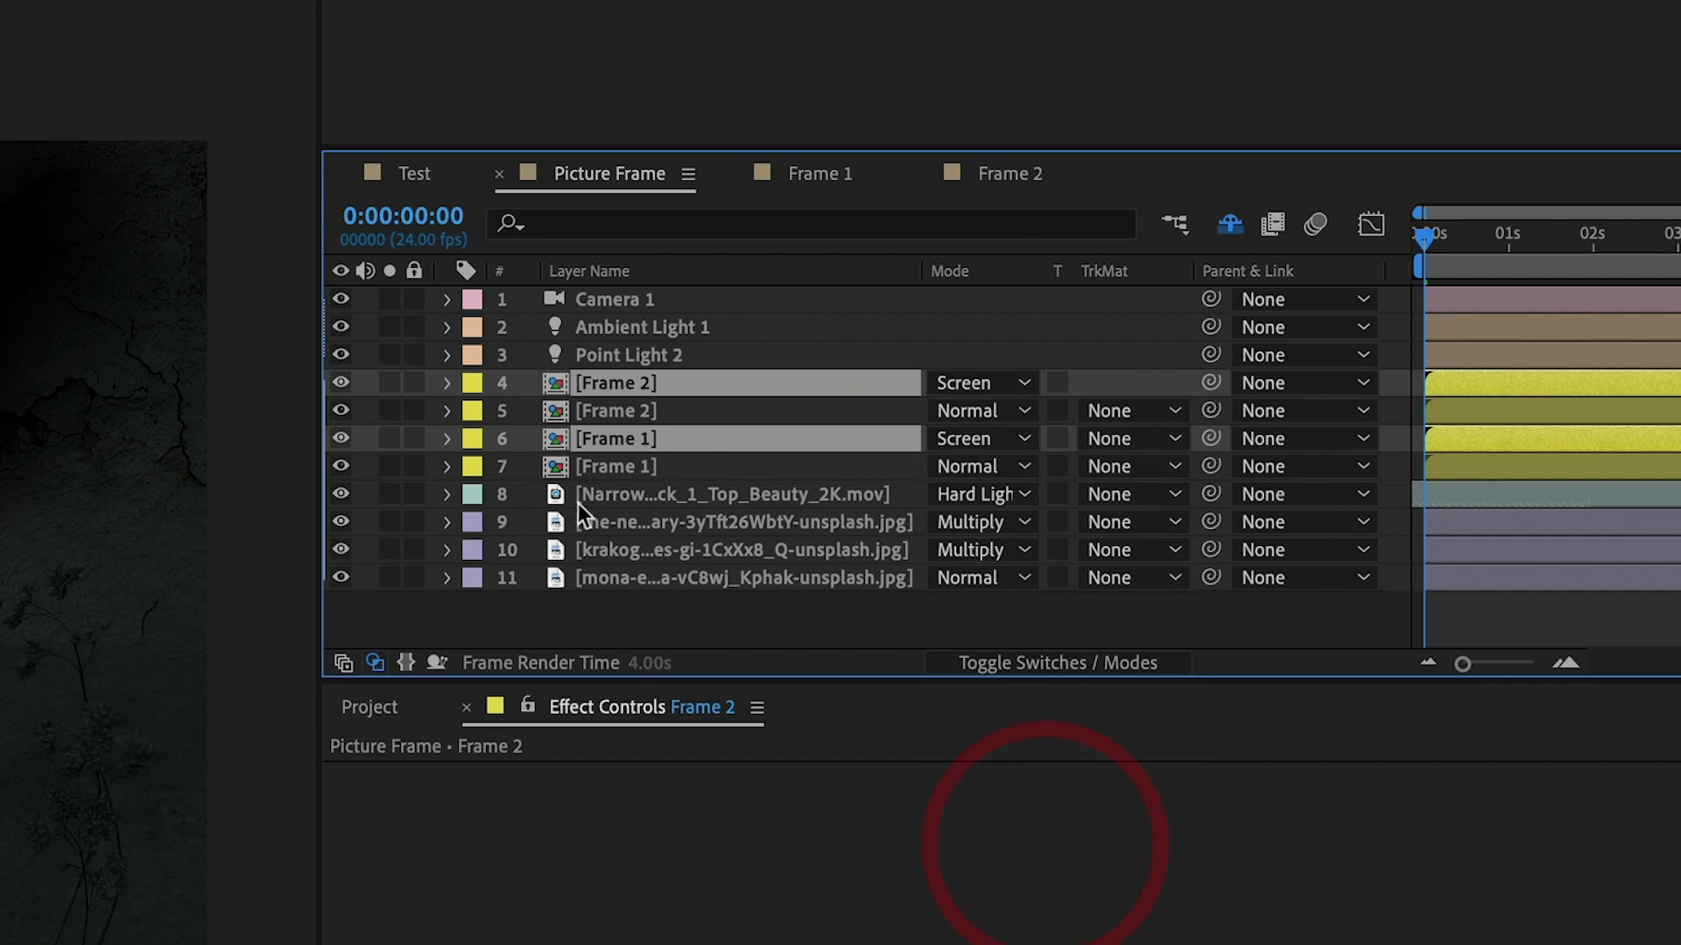
{"action": "key", "text": "a"}
{"action": "key", "text": "a"}
{"action": "left_click", "coordinate": [942, 412]}
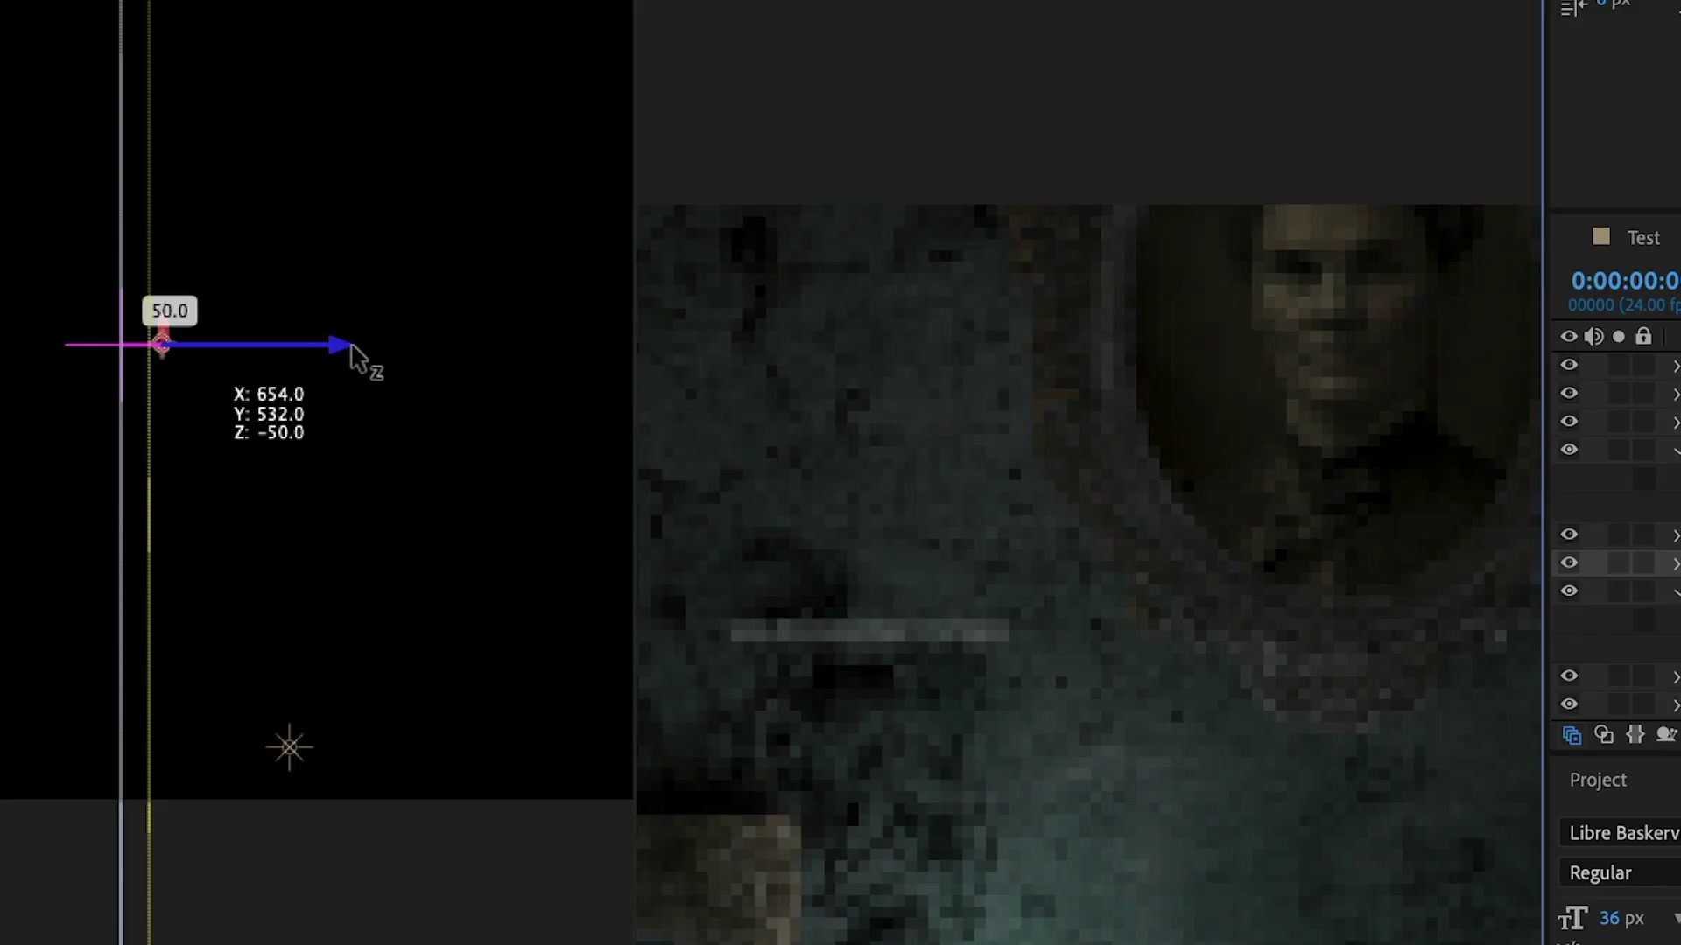
{"action": "left_click_drag", "start_coordinate": [357, 356], "coordinate": [390, 364]}
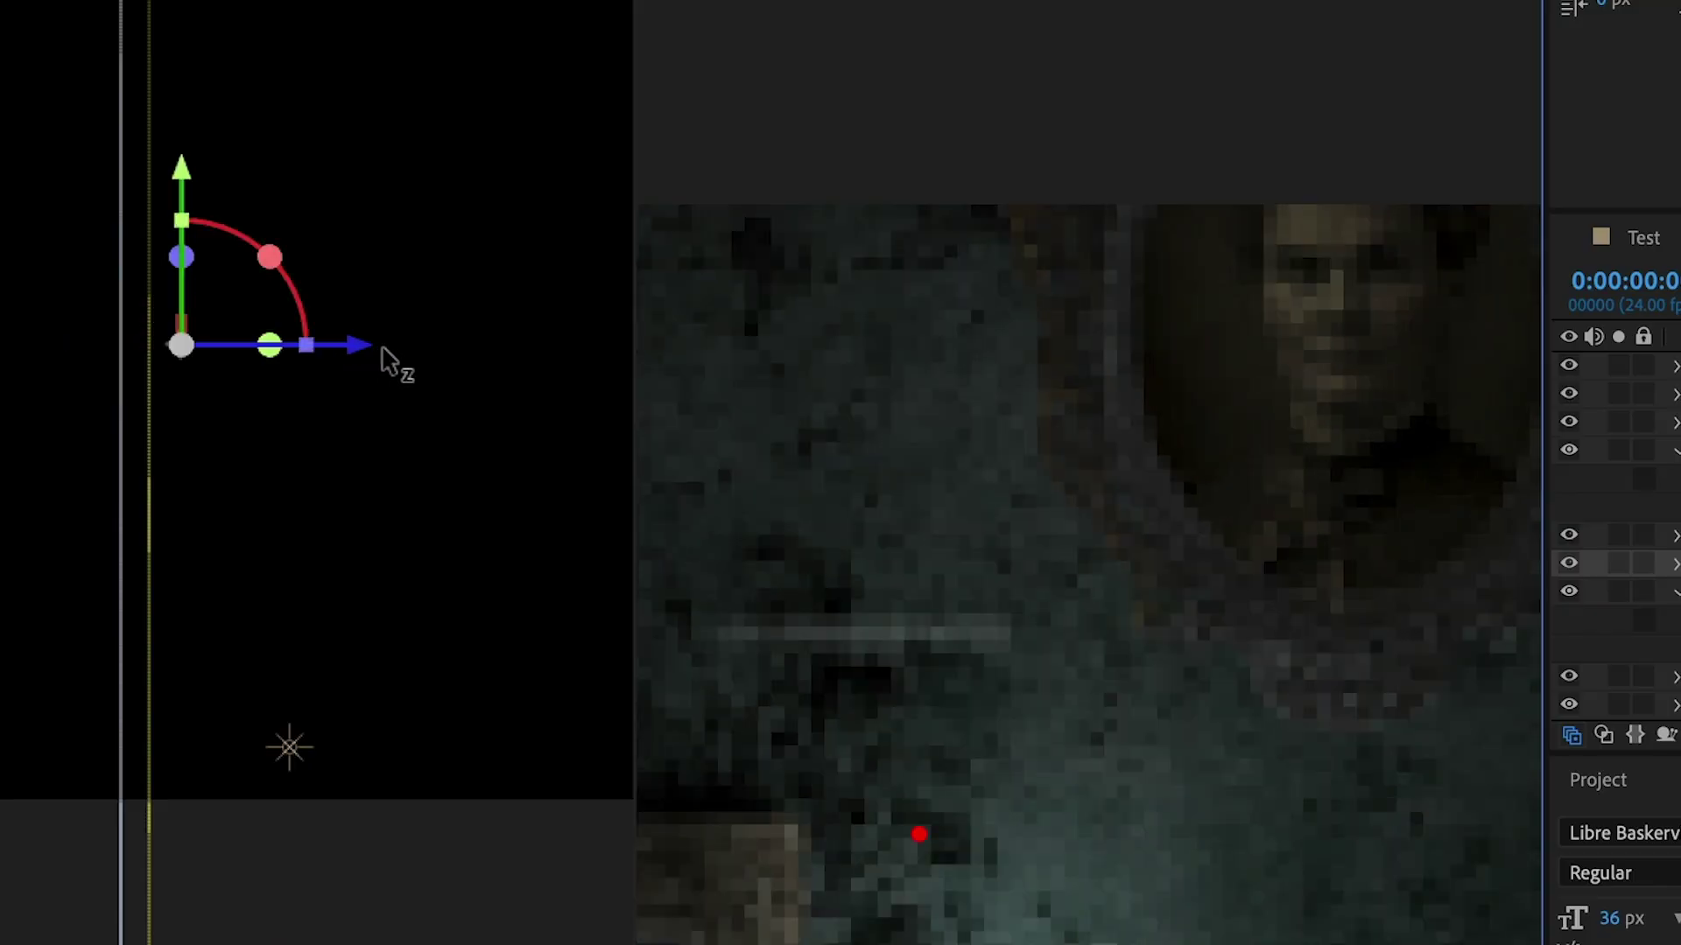
{"action": "left_click", "coordinate": [919, 832]}
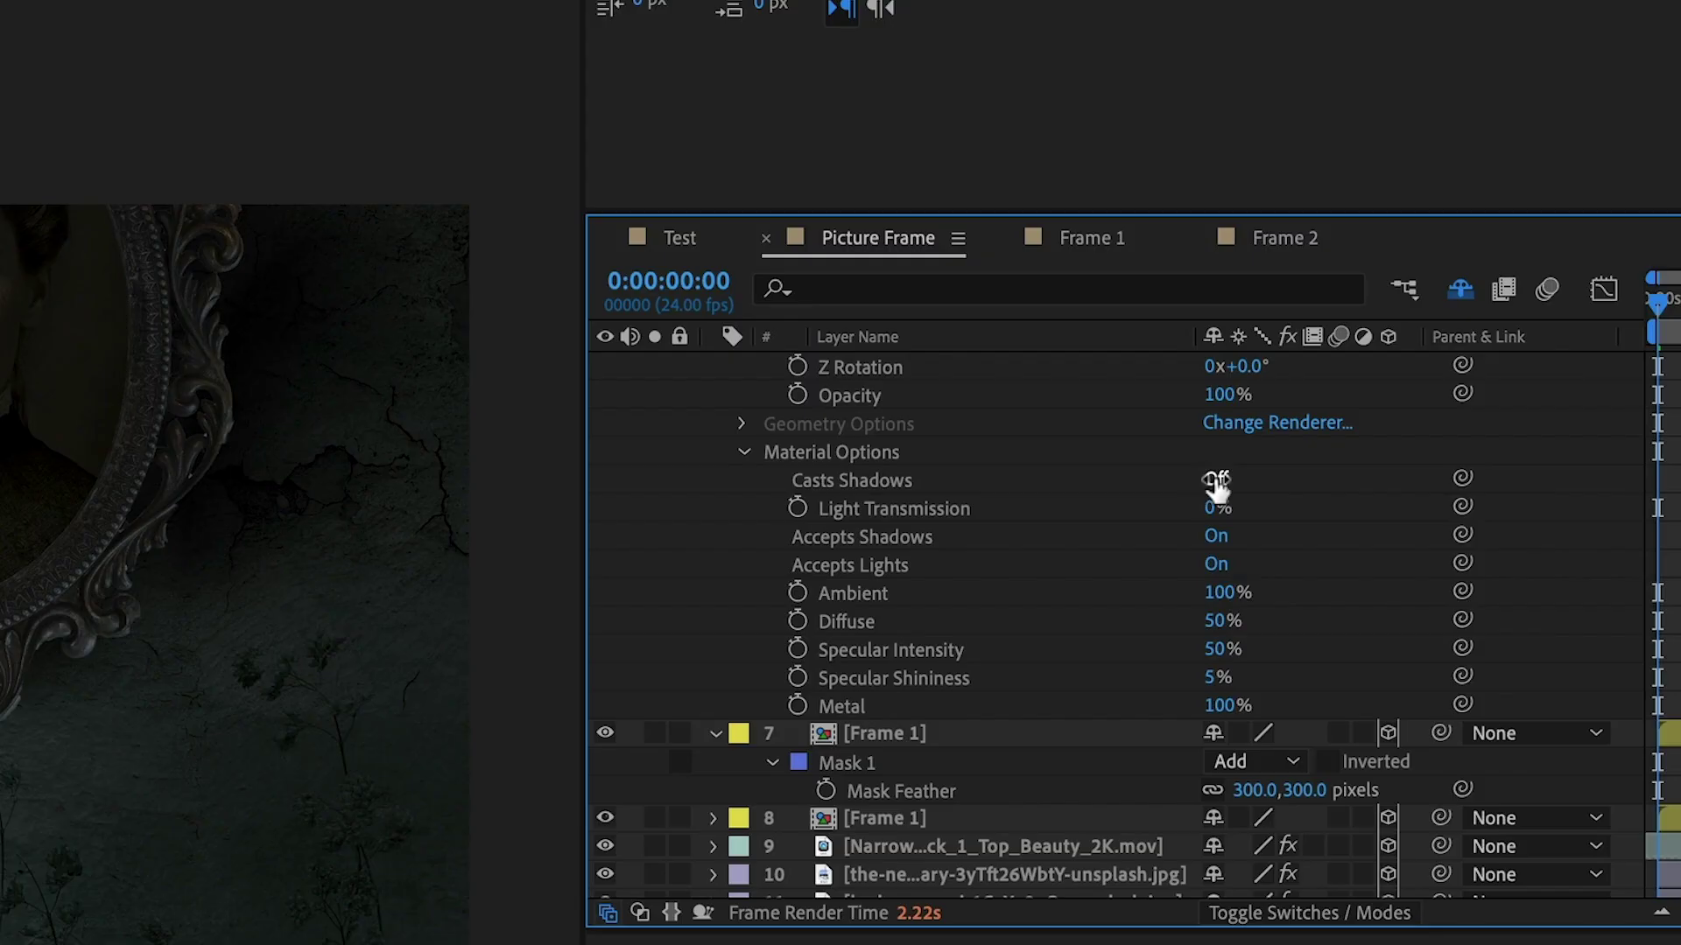
{"action": "left_click", "coordinate": [1217, 481]}
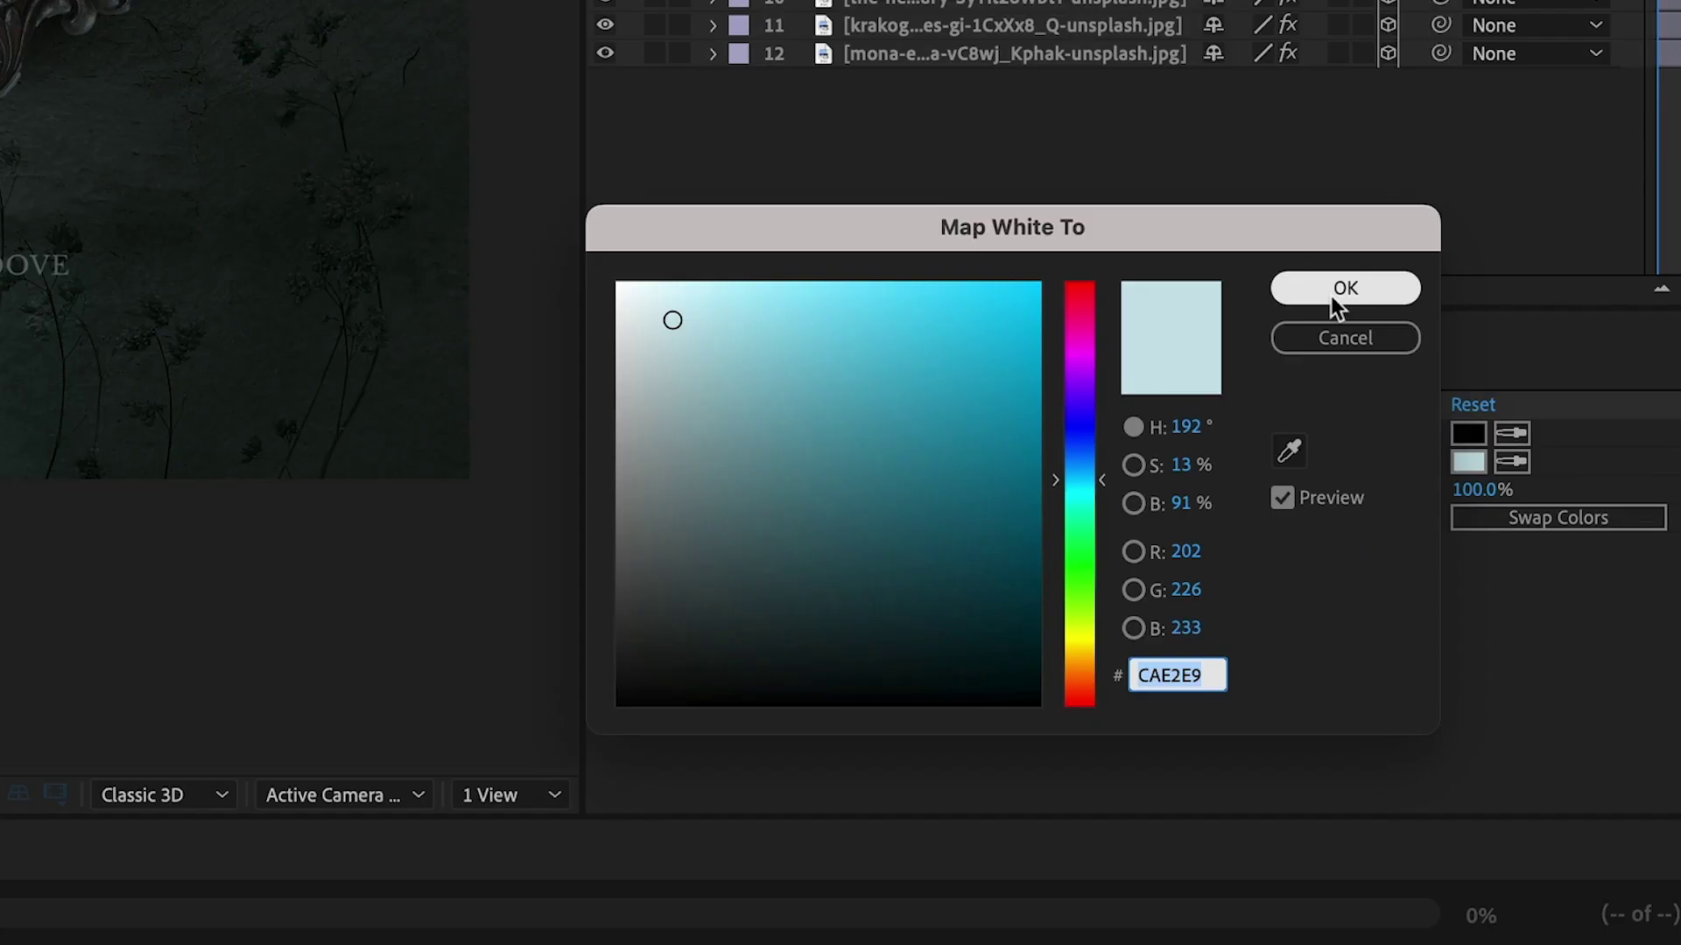
{"action": "left_click", "coordinate": [1333, 292]}
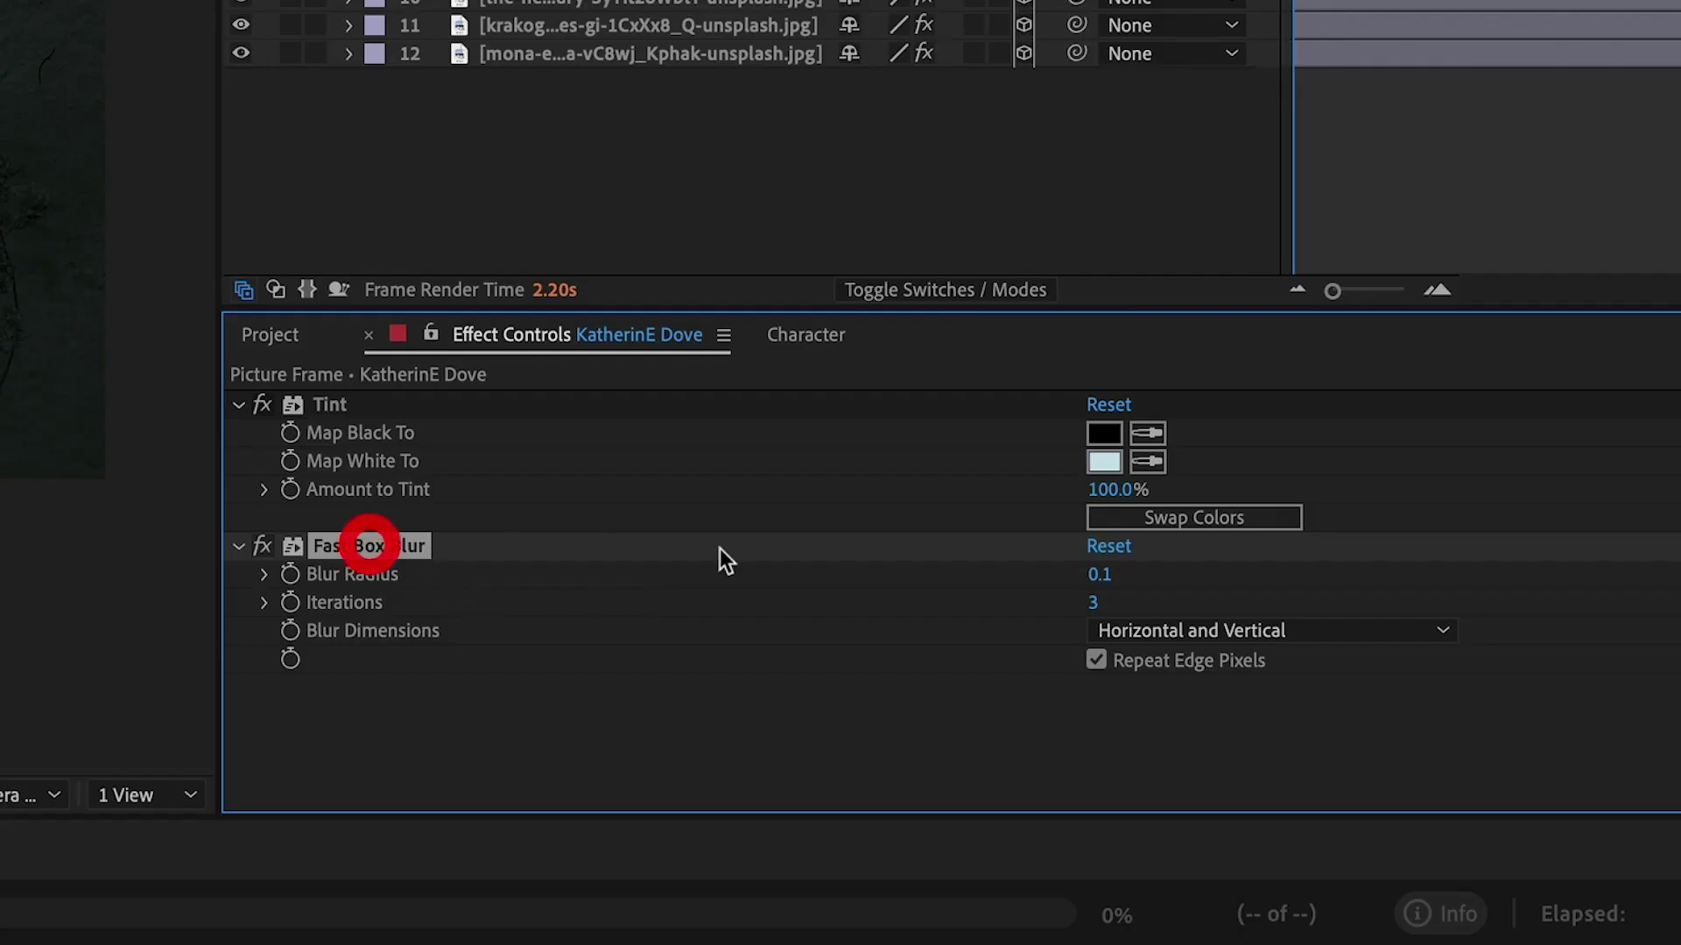
{"action": "type", "text": "."}
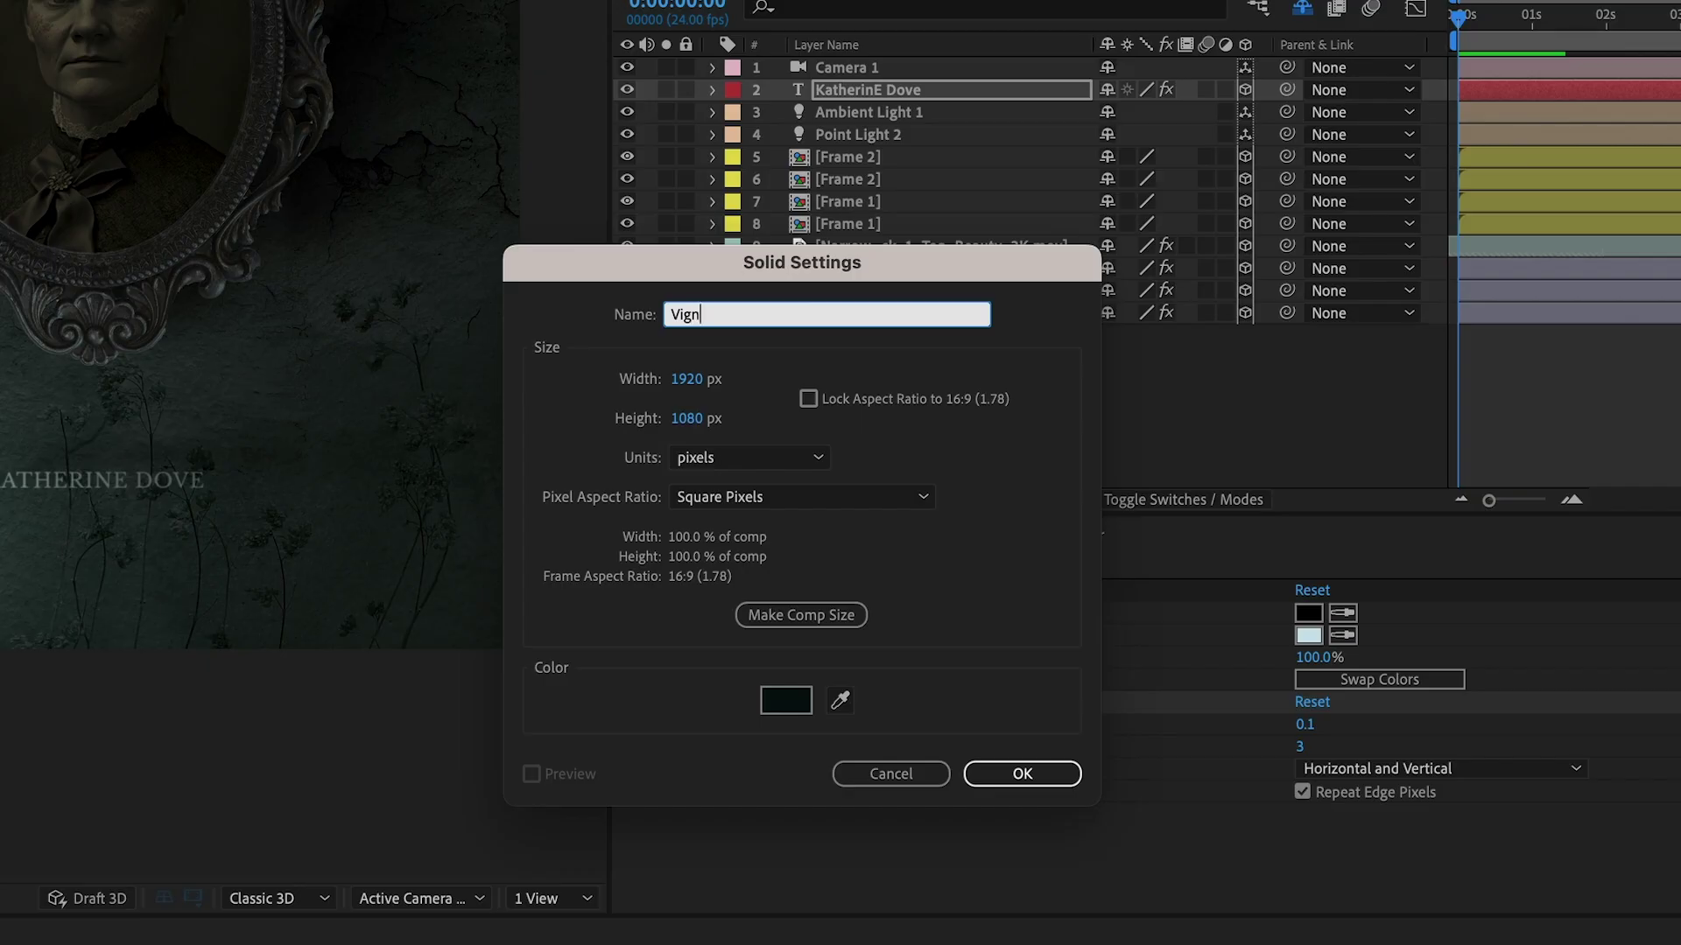
Create the Vignette solid and draw a closed curved mask around the picture with the Pen tool
{"action": "type", "text": "ett"}
{"action": "key", "text": "Return"}
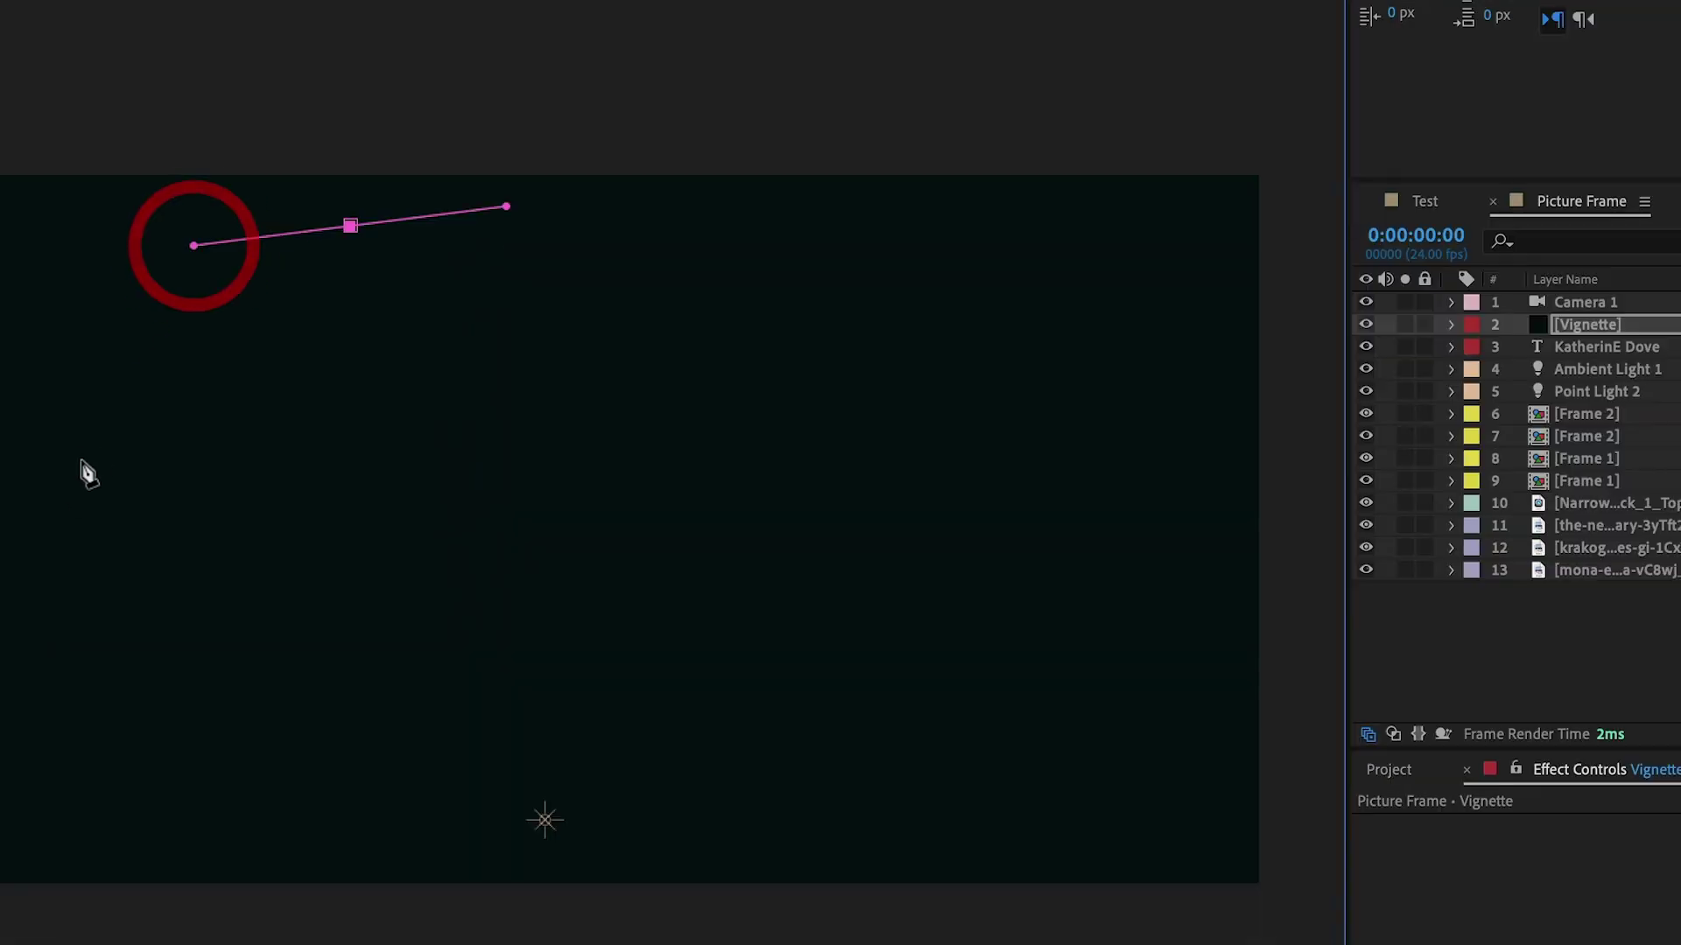
{"action": "left_click_drag", "start_coordinate": [73, 474], "coordinate": [69, 641]}
{"action": "left_click_drag", "start_coordinate": [105, 804], "coordinate": [230, 834]}
{"action": "left_click_drag", "start_coordinate": [739, 830], "coordinate": [1053, 840]}
{"action": "left_click_drag", "start_coordinate": [1232, 667], "coordinate": [1223, 521]}
{"action": "left_click", "coordinate": [1069, 270]}
{"action": "left_click", "coordinate": [350, 225]}
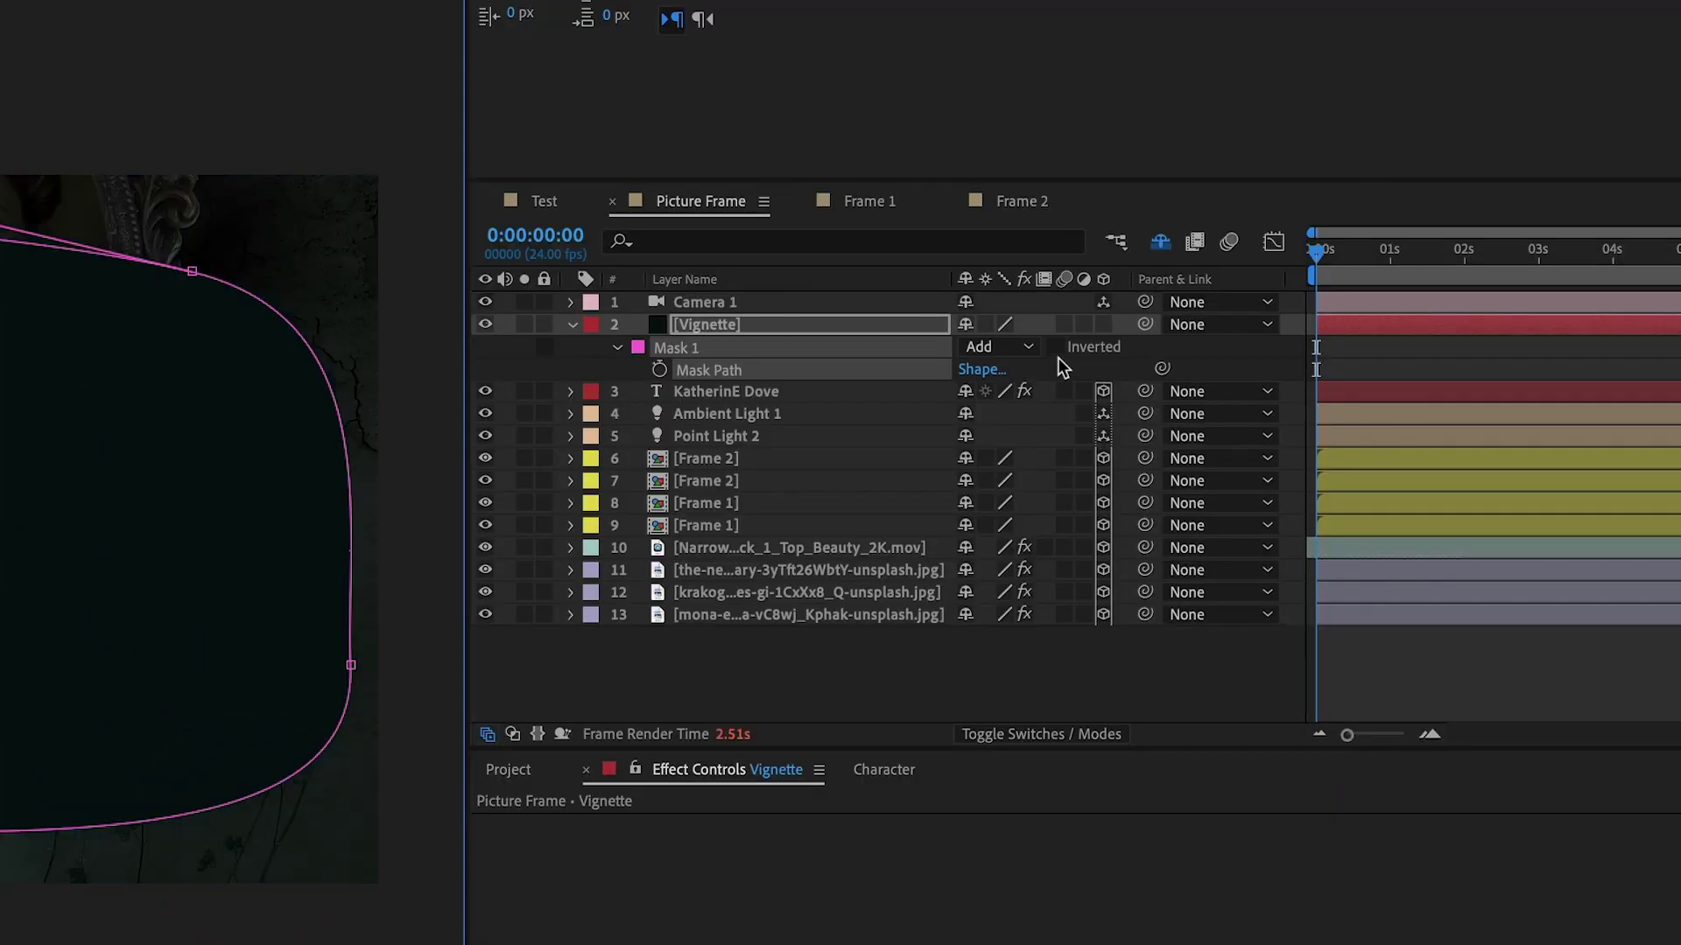
Invert the Vignette mask and feather it to 162 pixels
{"action": "left_click", "coordinate": [1056, 348]}
{"action": "key", "text": "f"}
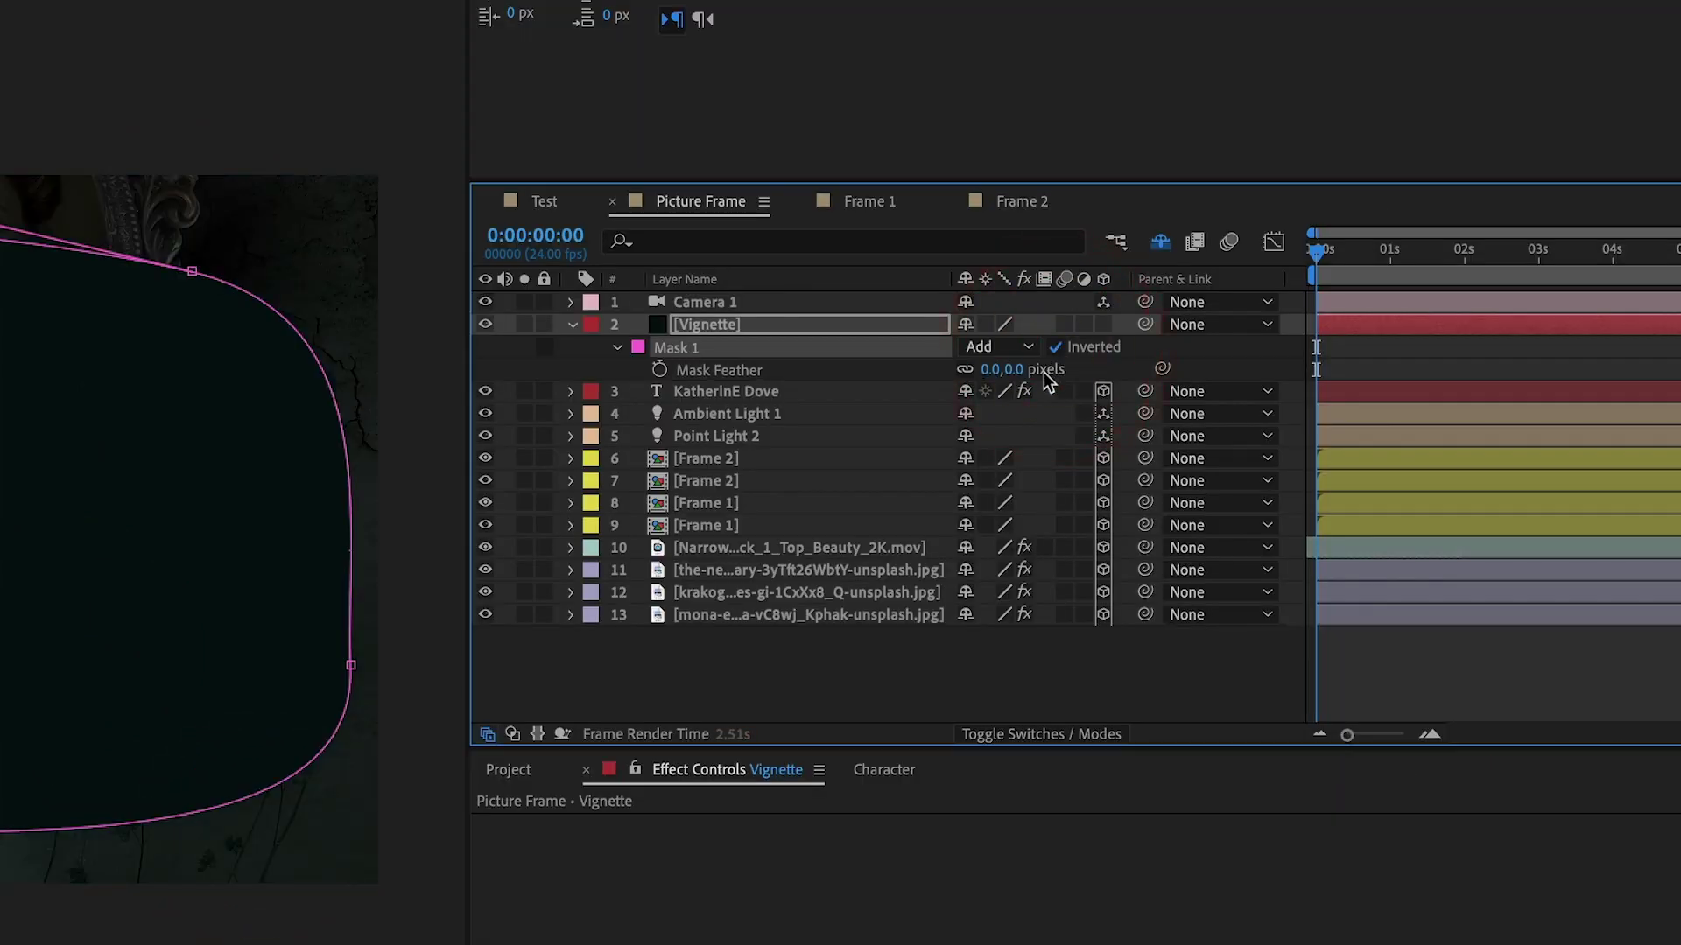
{"action": "left_click_drag", "start_coordinate": [1021, 370], "coordinate": [1138, 371]}
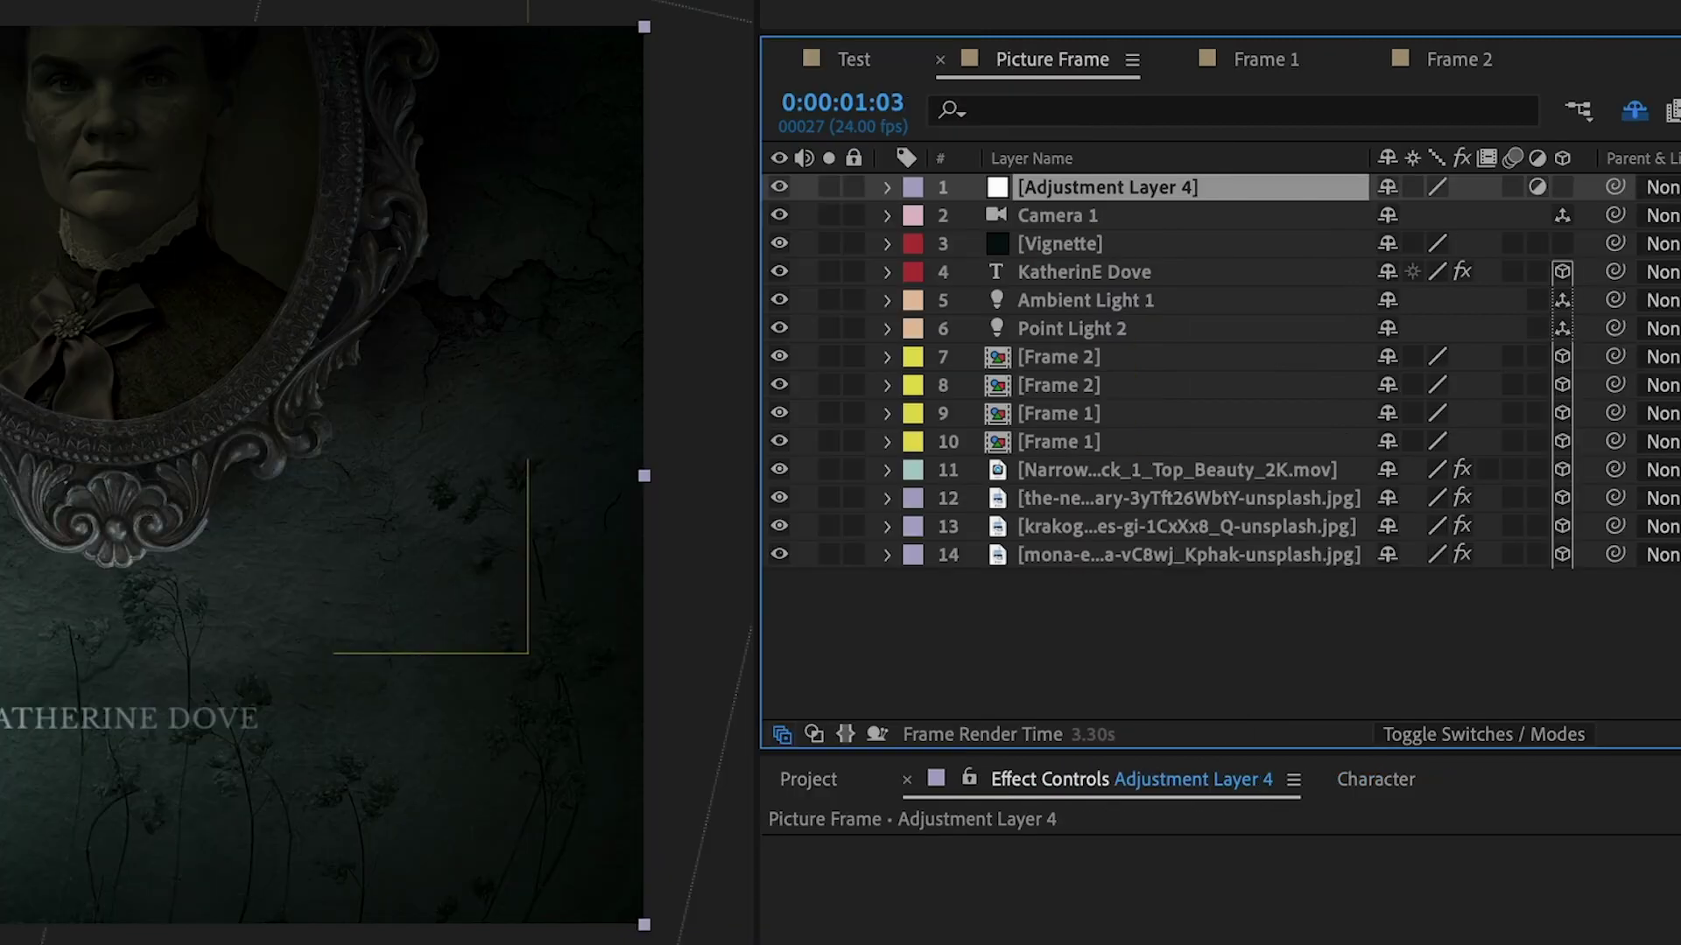
Rename the new top adjustment layer to FX
{"action": "key", "text": "Return"}
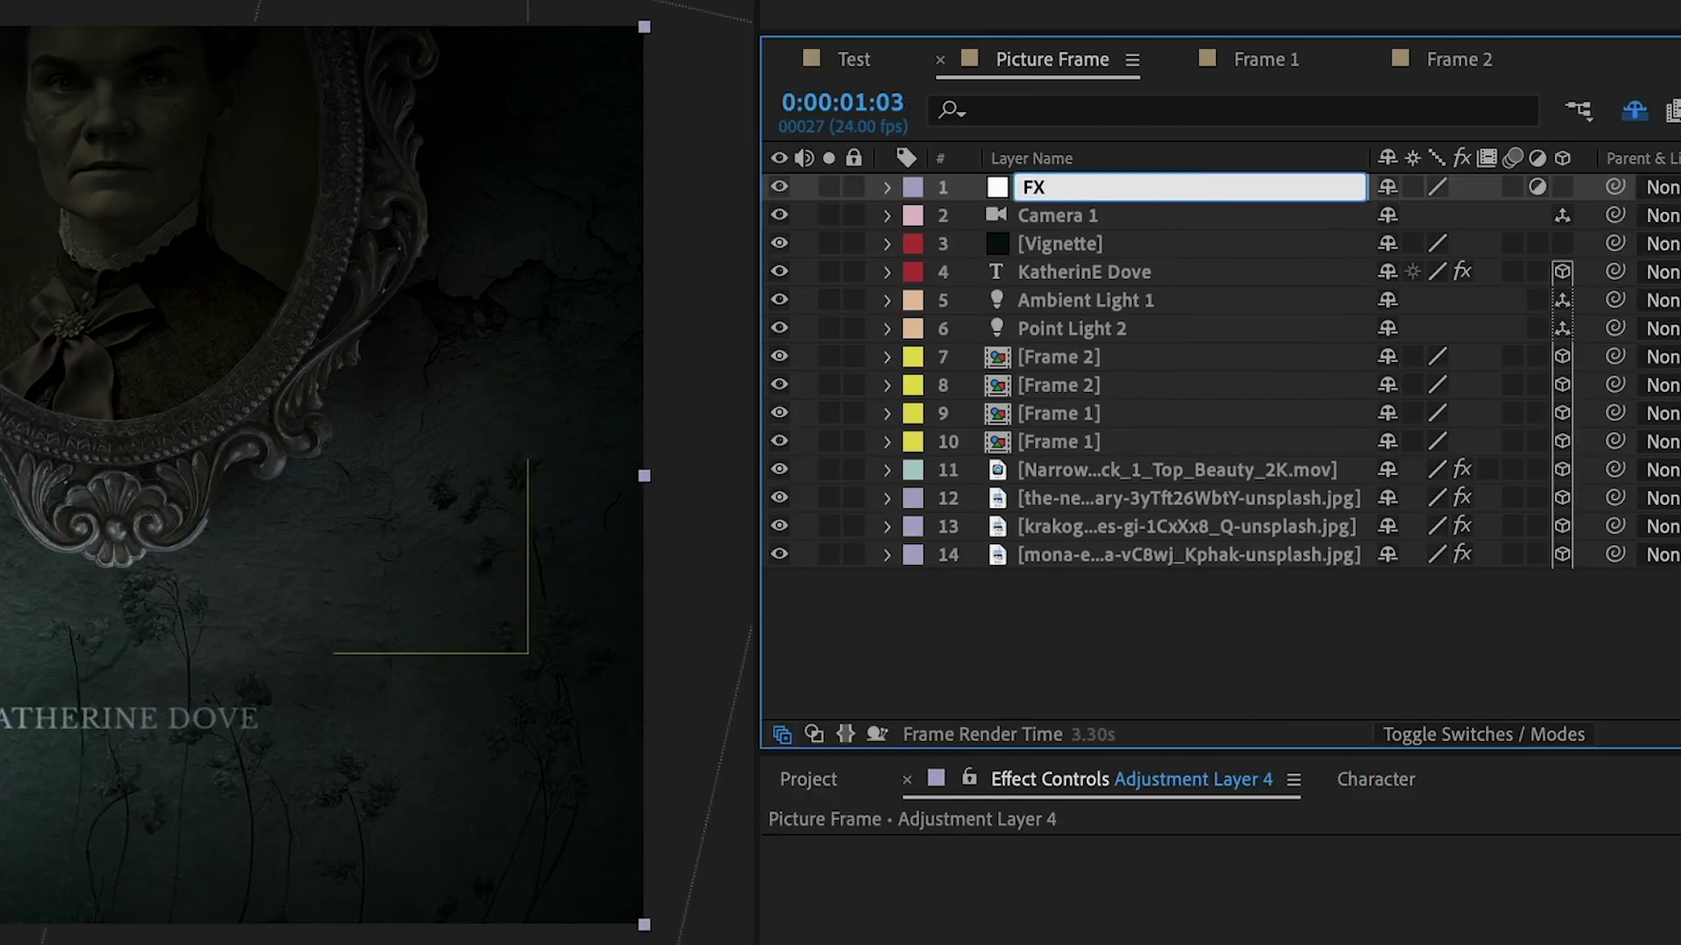
{"action": "key", "text": "Return"}
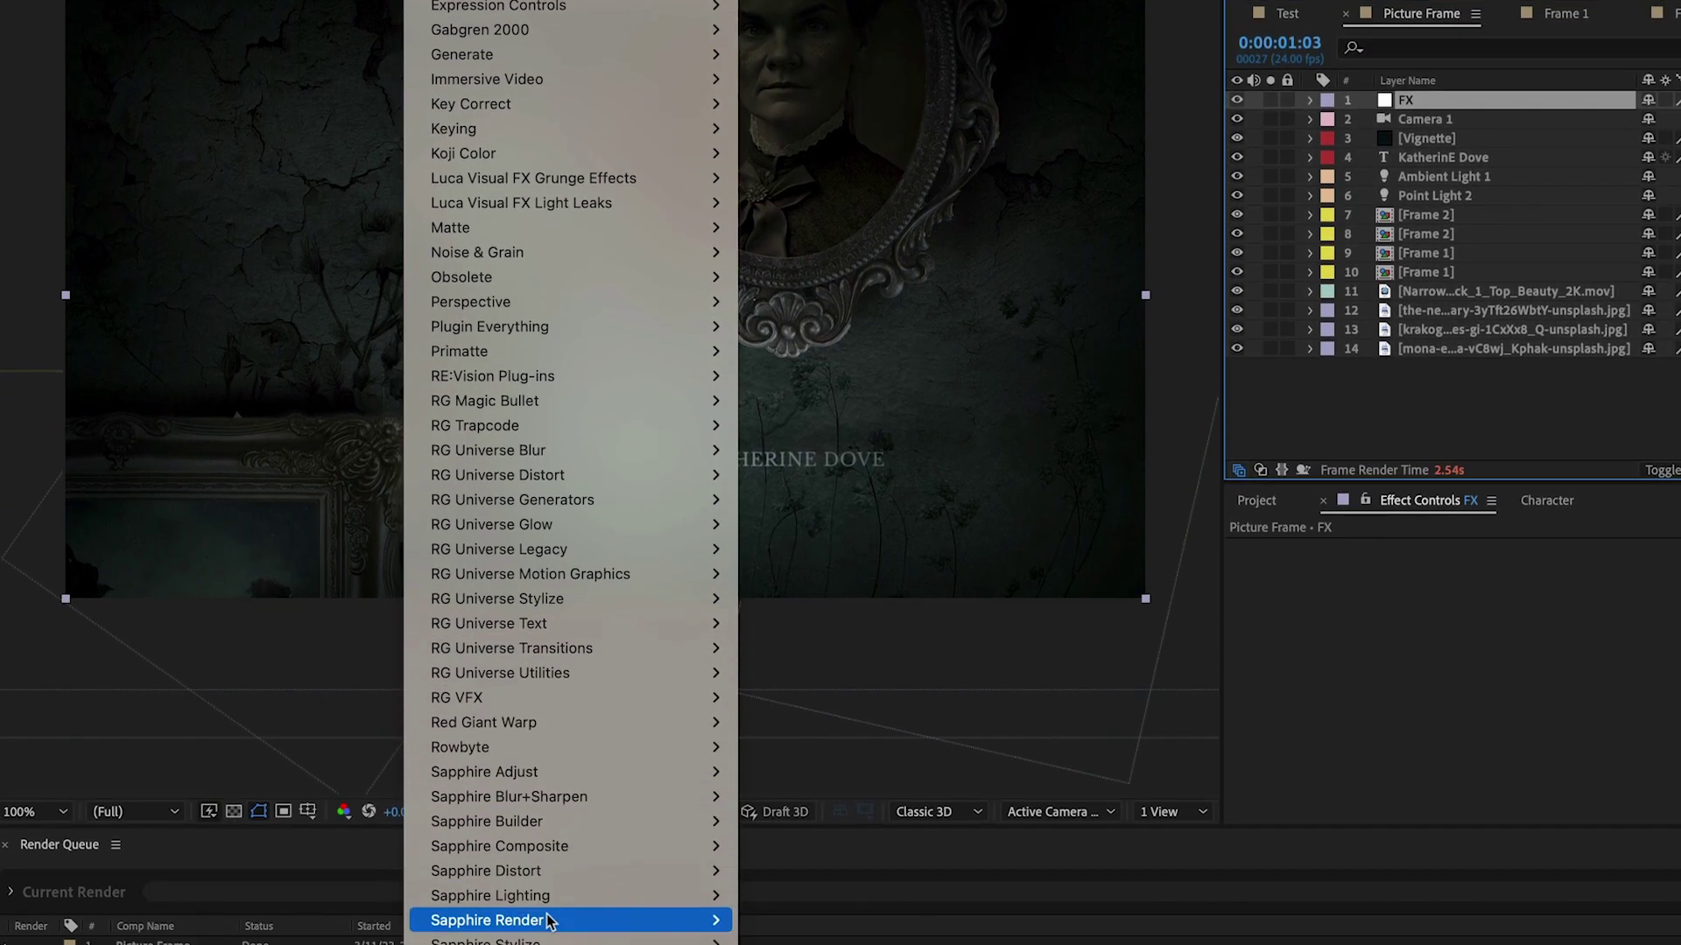
{"action": "mouse_move", "coordinate": [525, 942]}
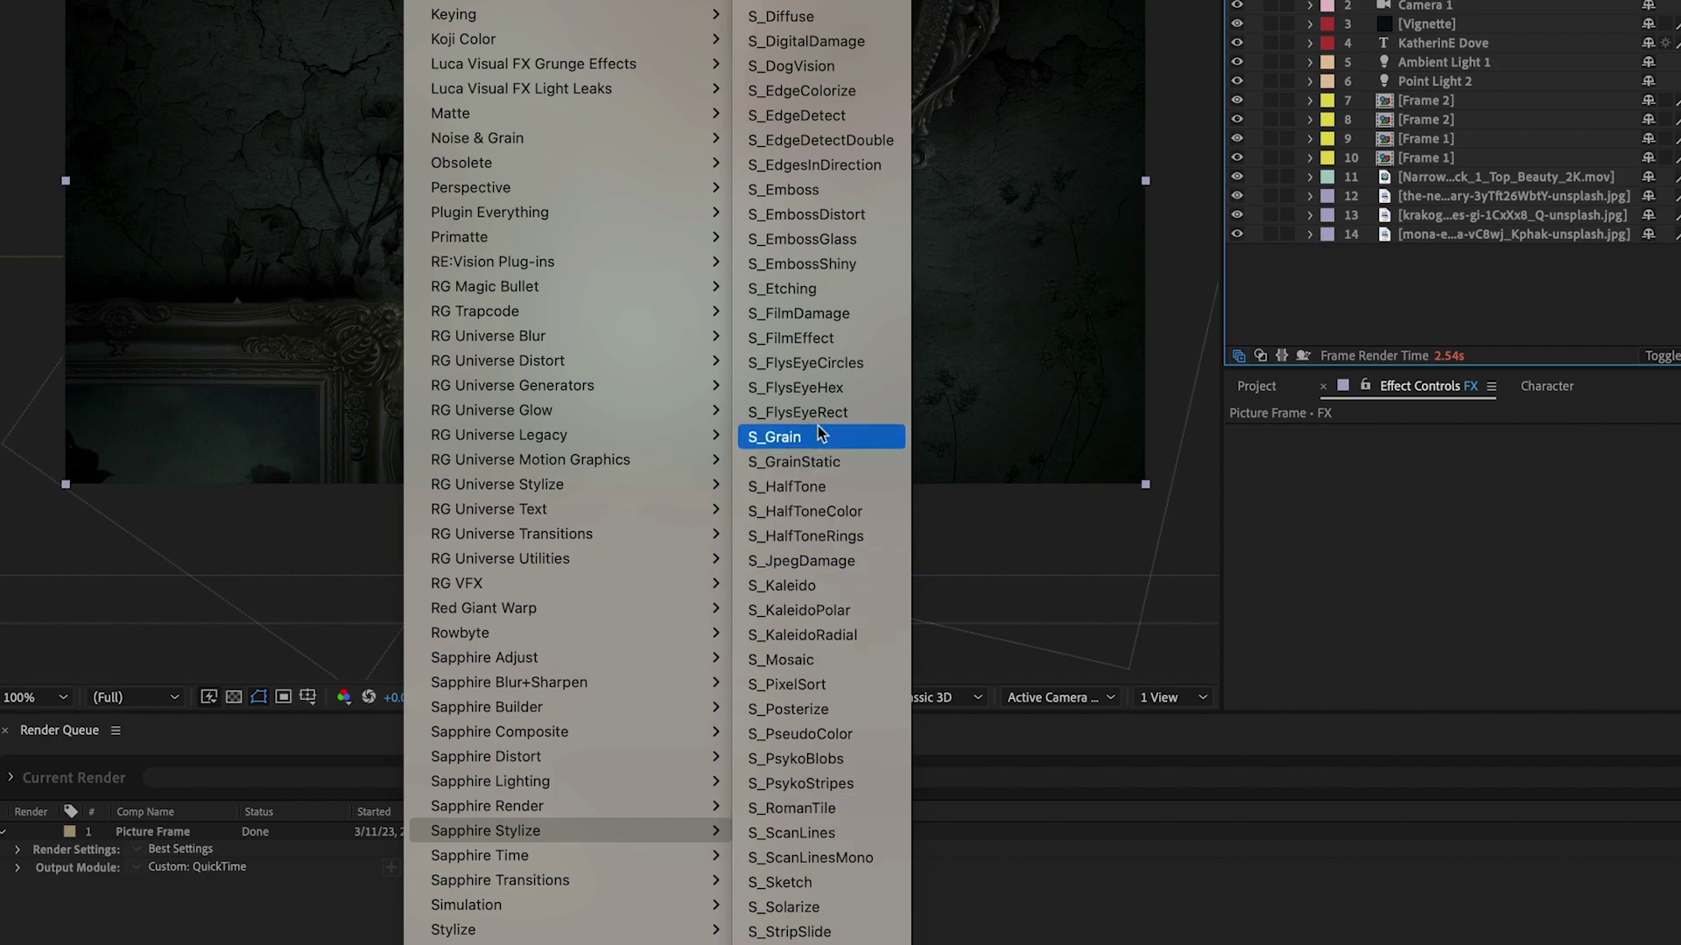